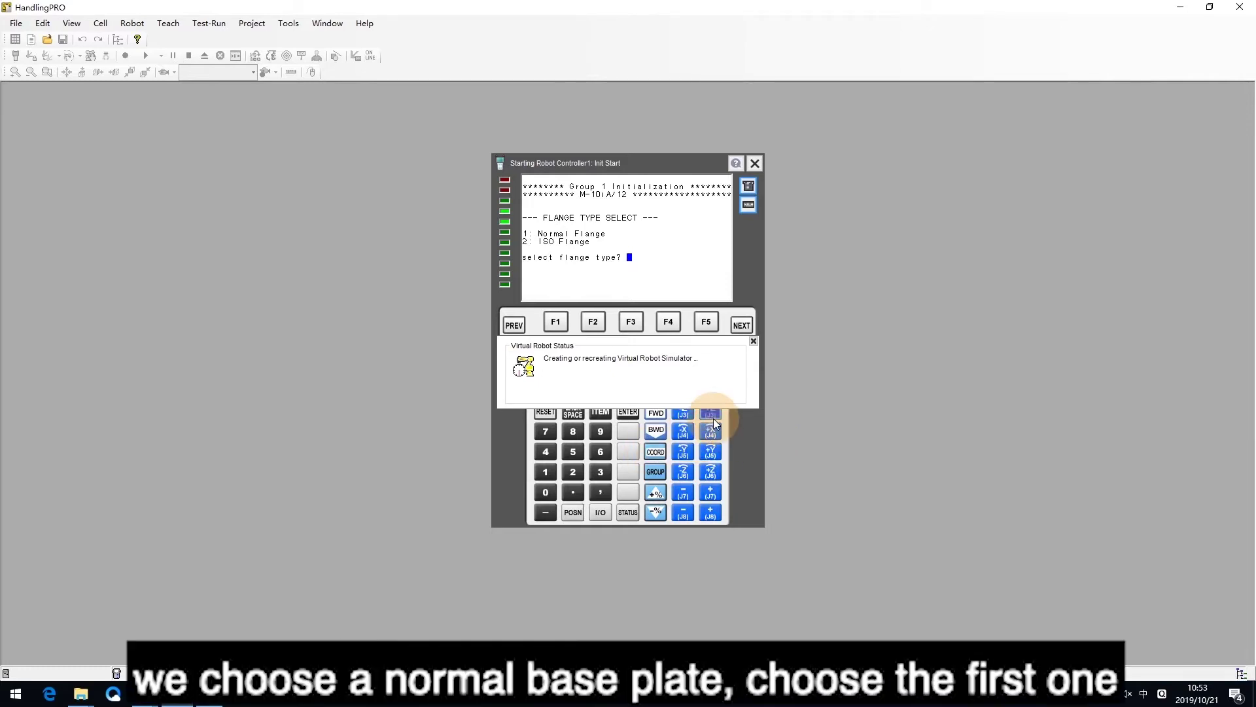
- Initialize the virtual robot with the Normal Flange and the M-10iA/12 (12kg mode) robot type
{"action": "type", "text": "1"}
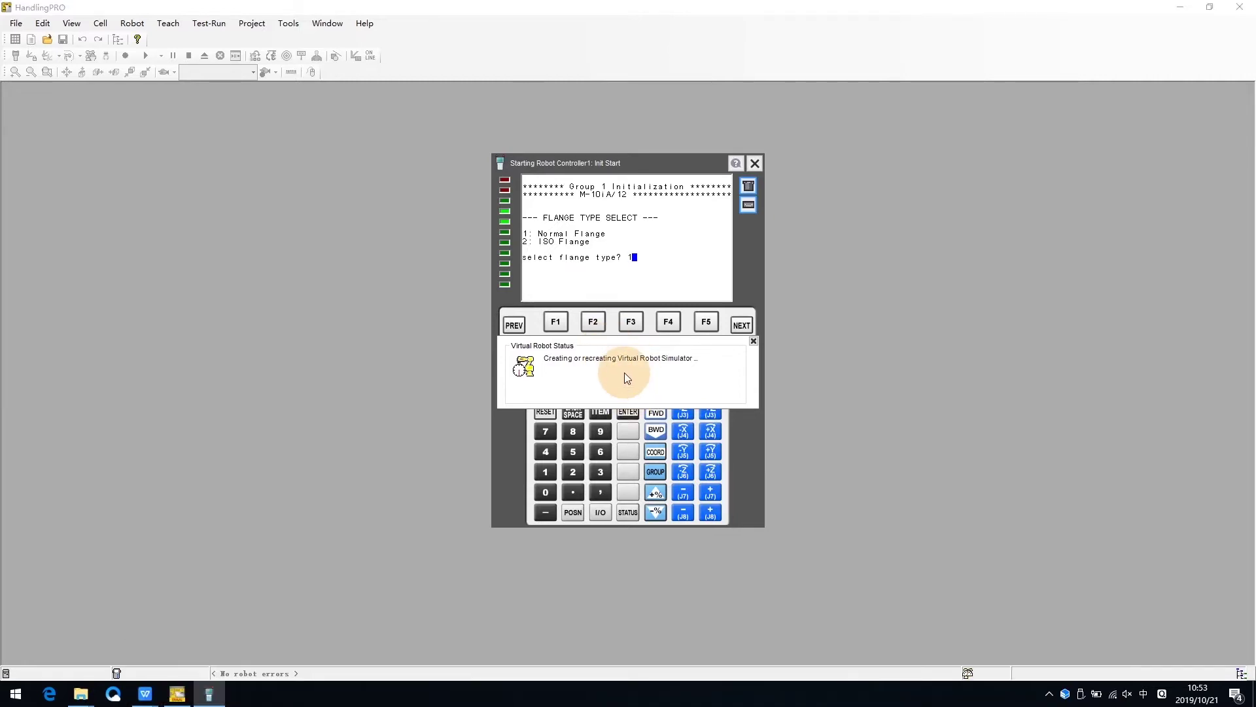
{"action": "key", "text": "Return"}
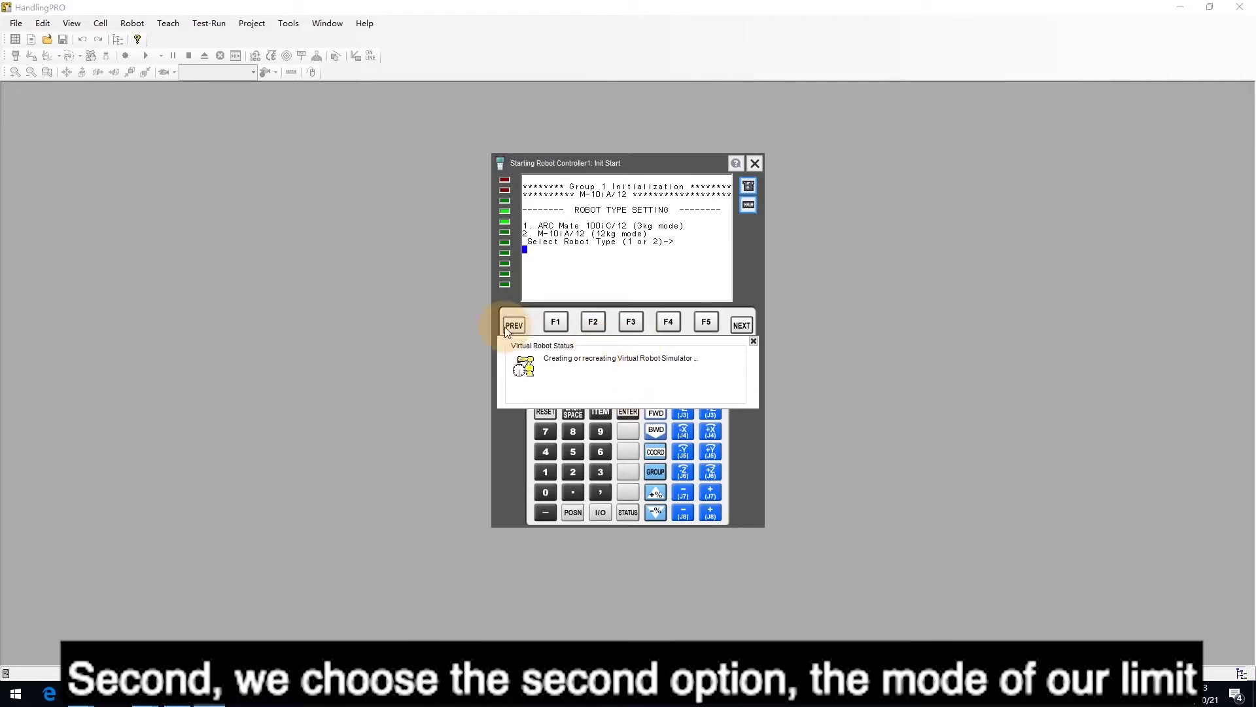
{"action": "type", "text": "2"}
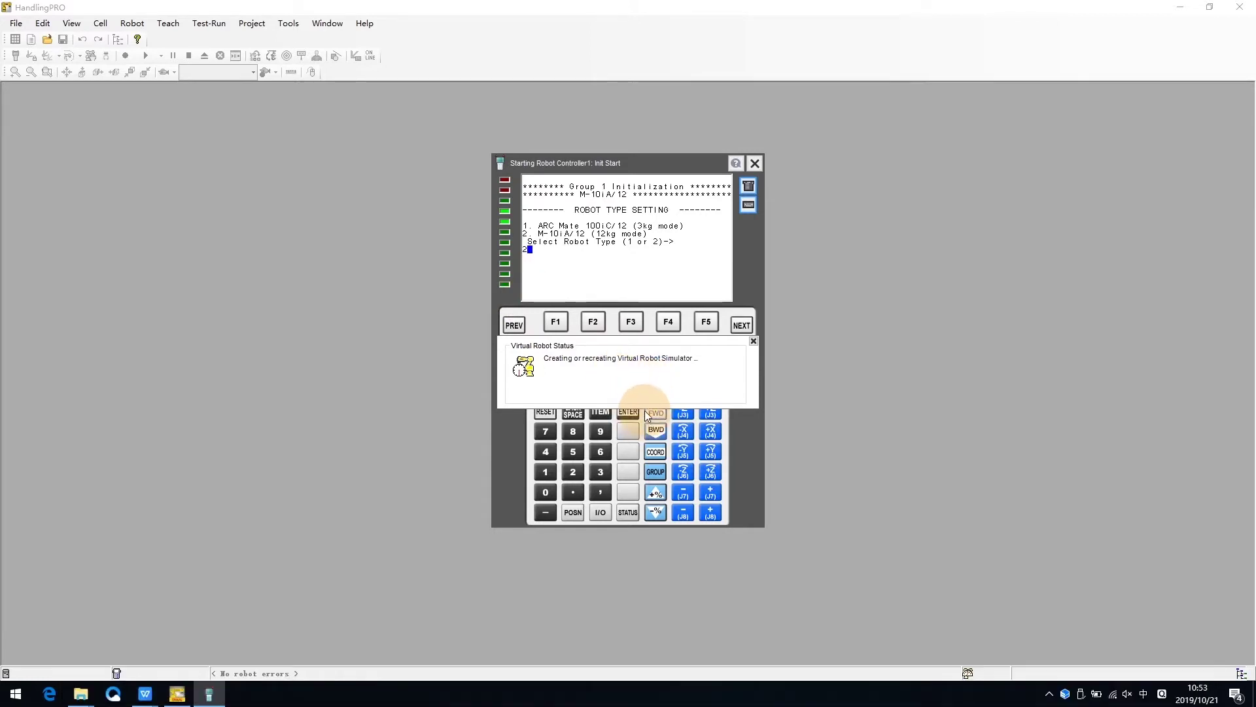
{"action": "key", "text": "Return"}
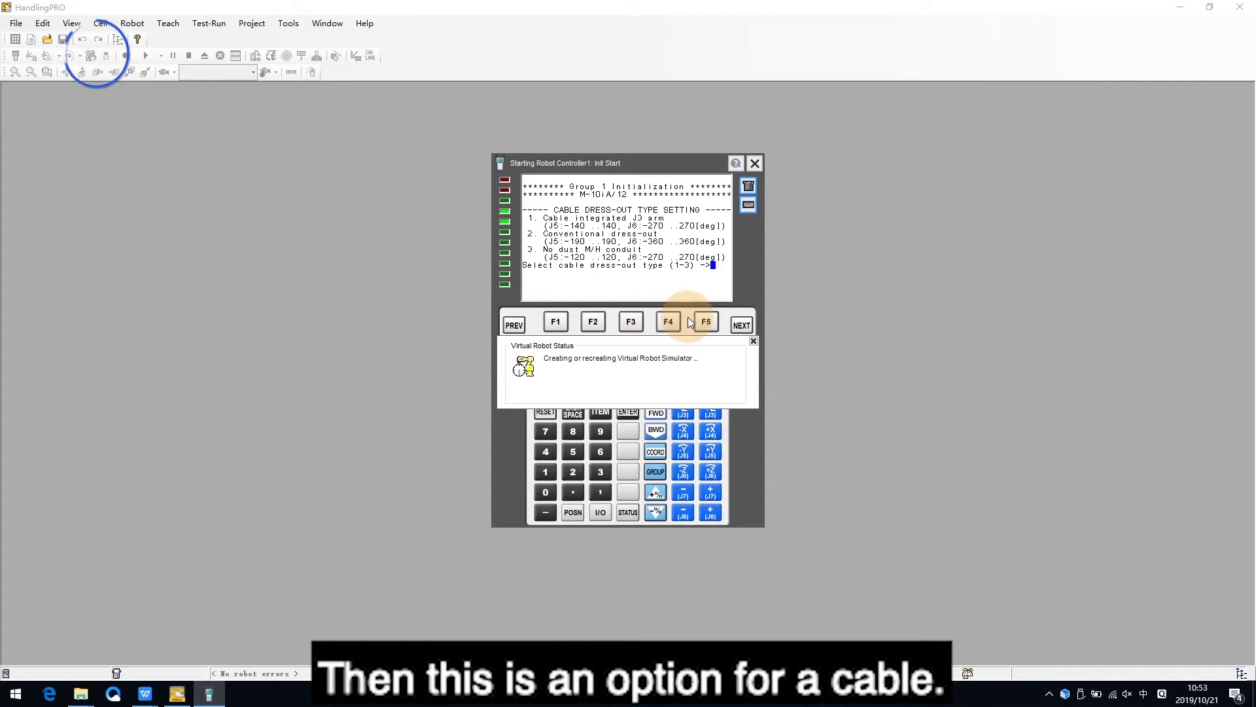
- Choose the cable integrated J3 arm dress-out and the J1 motion range of -170 to 170 degrees
{"action": "type", "text": "1"}
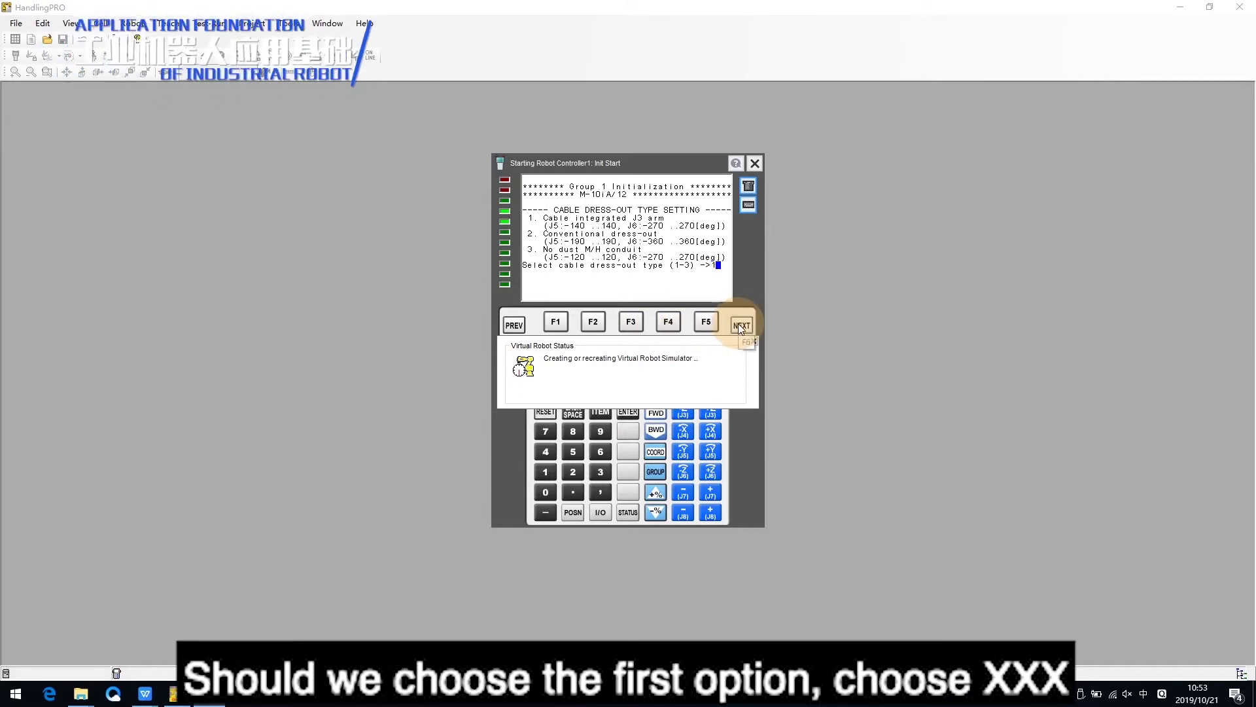
{"action": "key", "text": "Return"}
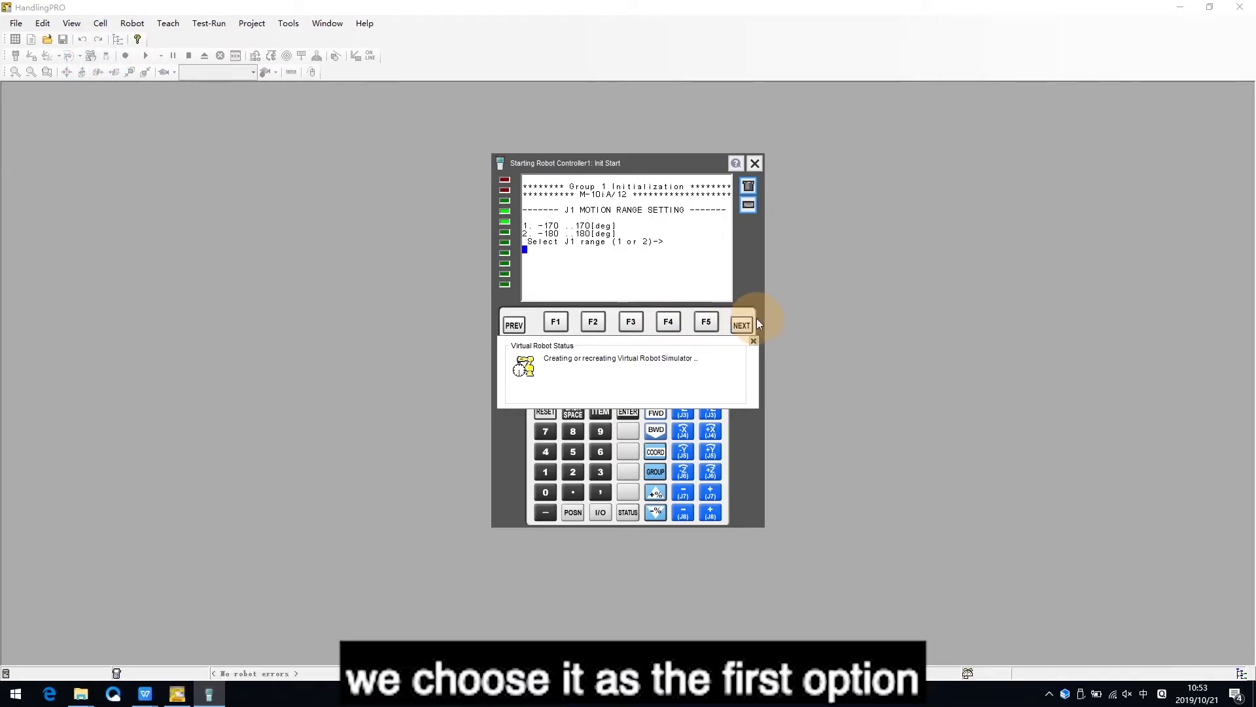
{"action": "type", "text": "1"}
{"action": "key", "text": "Return"}
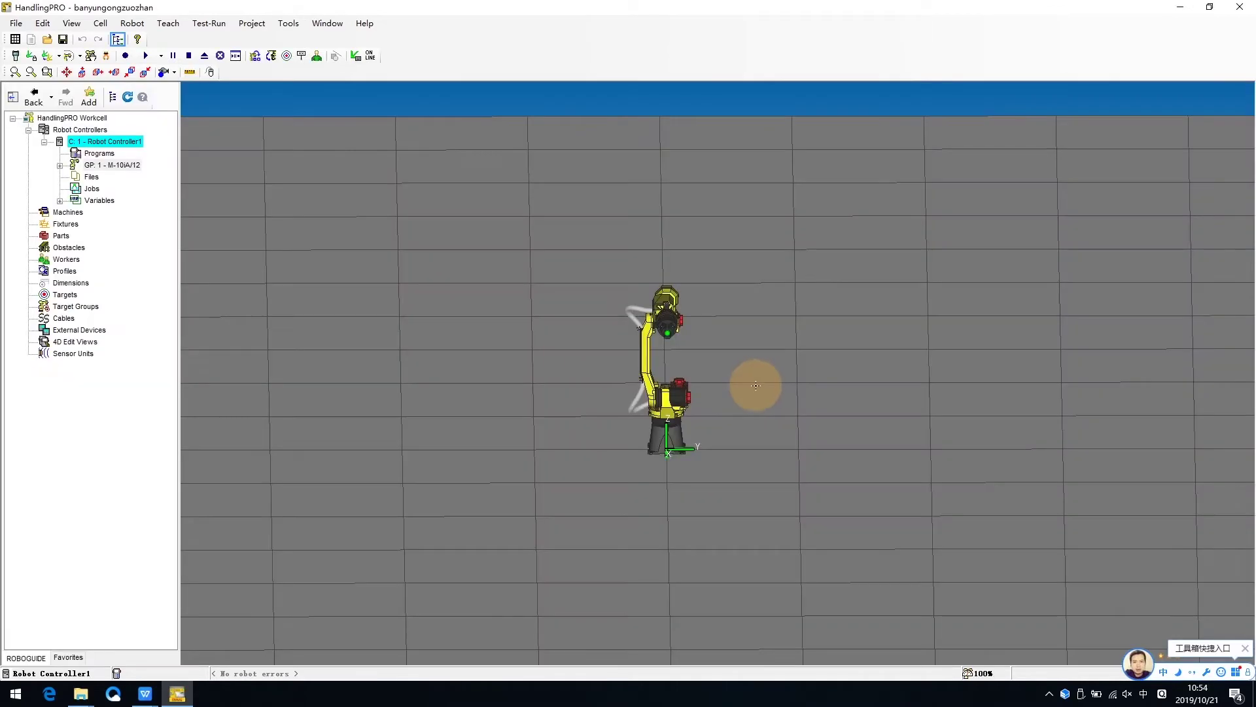
{"action": "right_click_drag", "start_coordinate": [755, 385], "coordinate": [702, 393]}
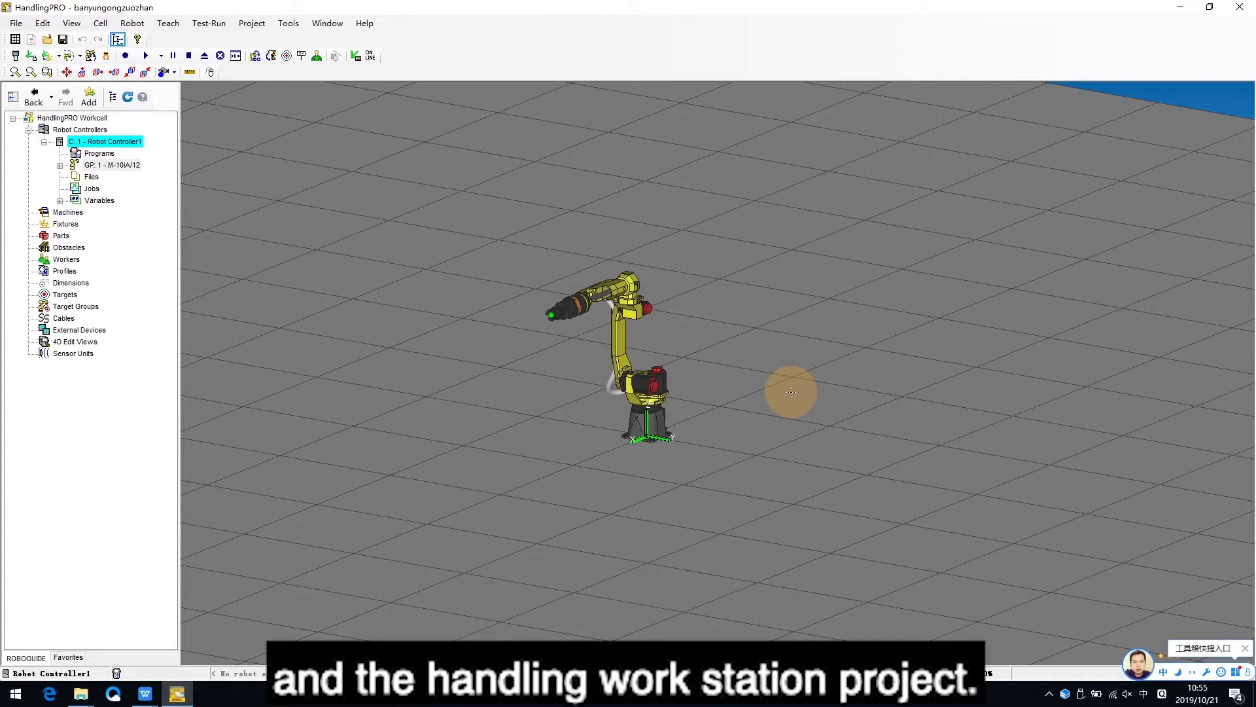
{"action": "right_click_drag", "start_coordinate": [780, 388], "coordinate": [784, 393]}
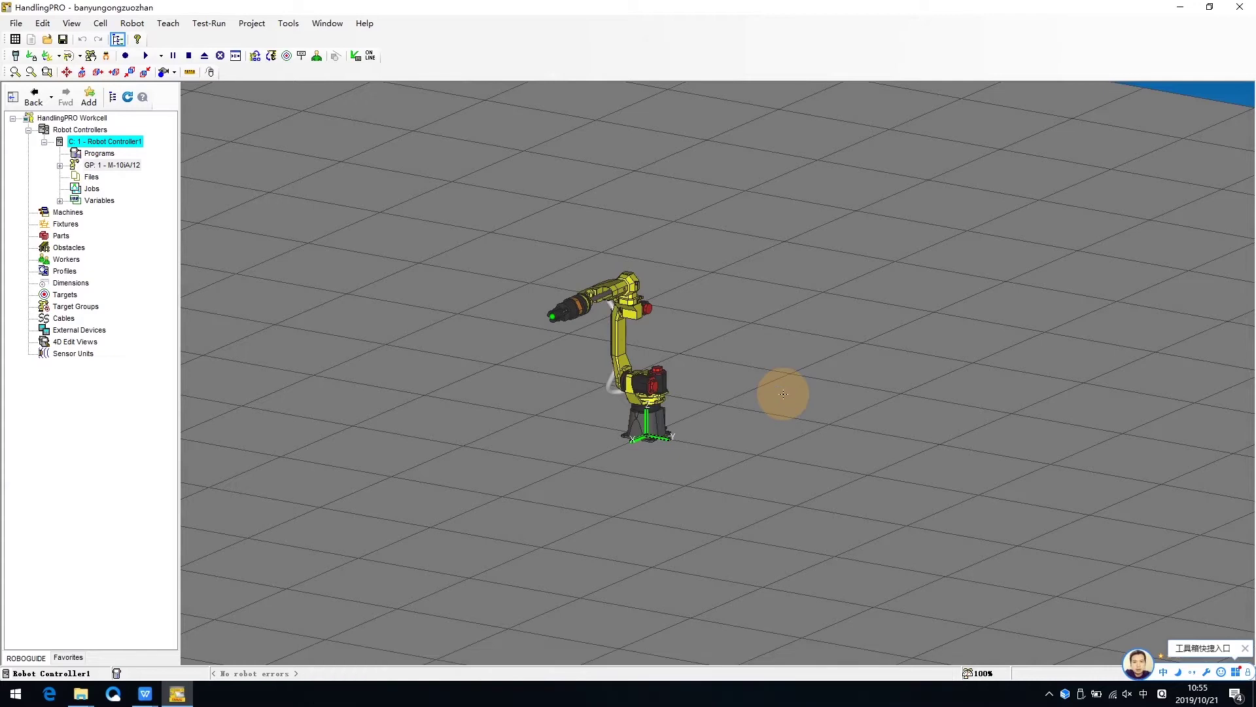
{"action": "right_click_drag", "start_coordinate": [784, 394], "coordinate": [867, 388]}
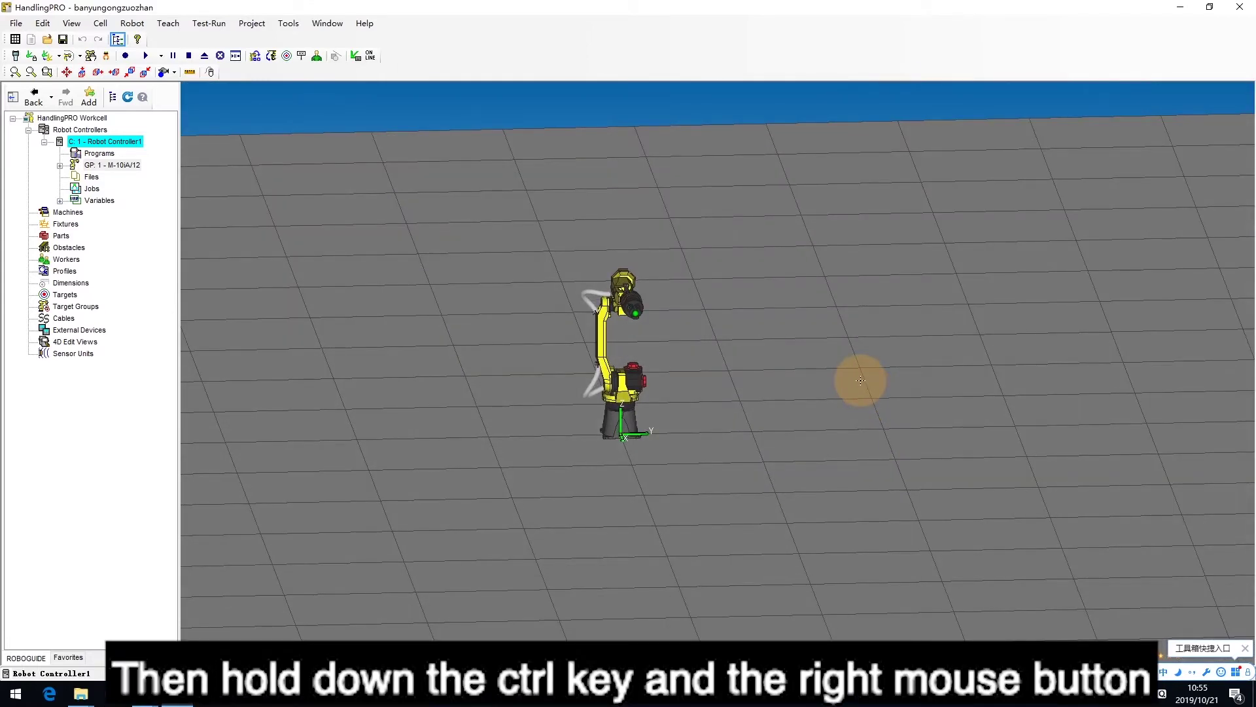
{"action": "right_click_drag", "start_coordinate": [860, 380], "coordinate": [825, 435]}
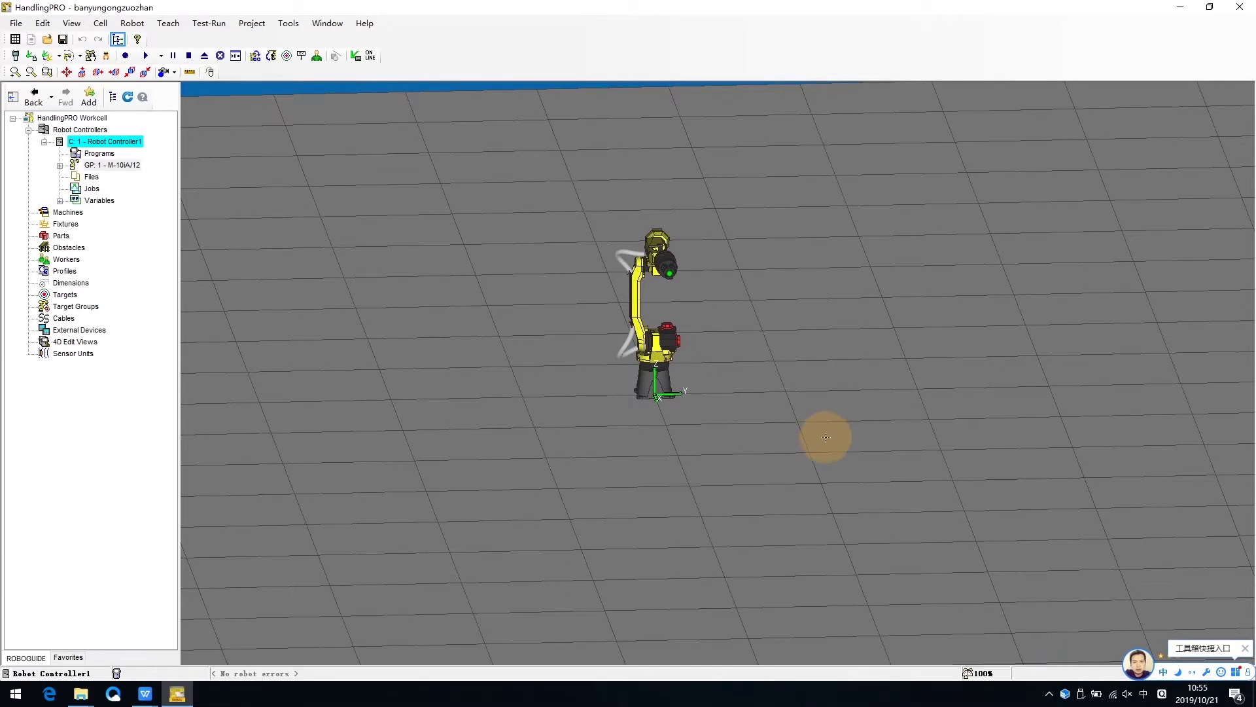
{"action": "right_click_drag", "start_coordinate": [819, 440], "coordinate": [866, 429]}
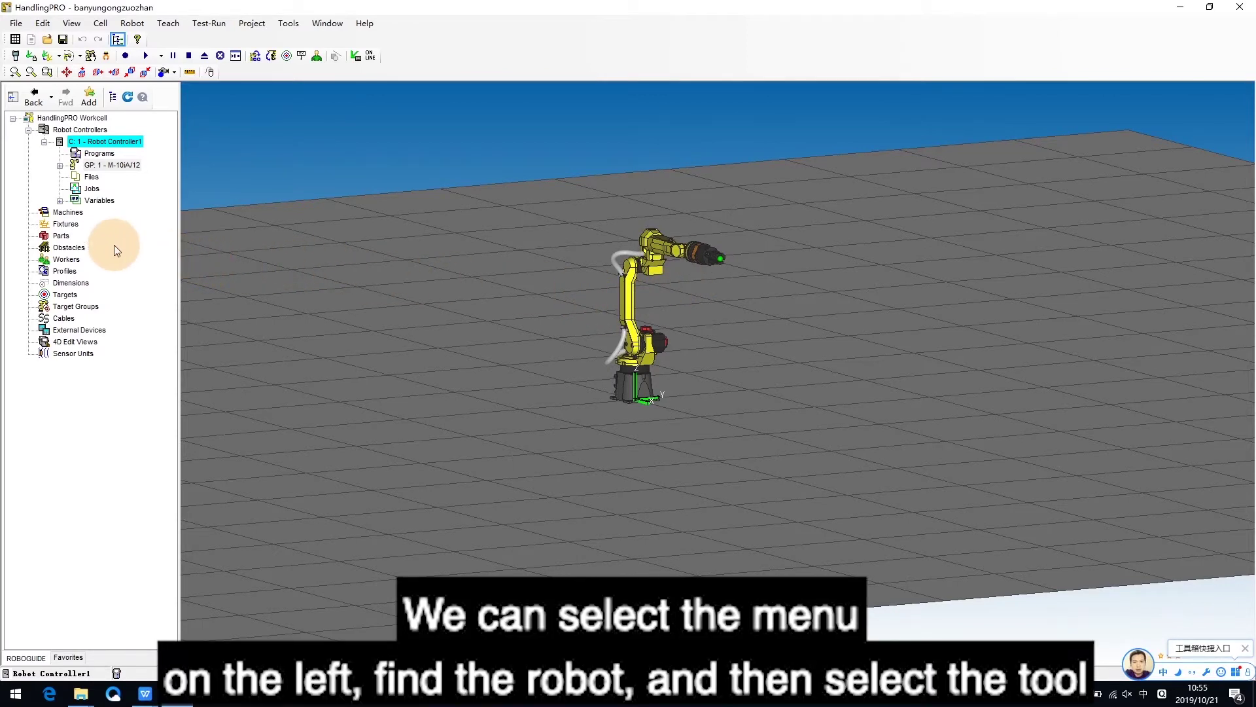
- Clear the 3jaw_Gripper values from the robot's first tool, UT: 1, resetting all EOAT values to defaults
{"action": "left_click", "coordinate": [60, 166]}
{"action": "left_click", "coordinate": [108, 165]}
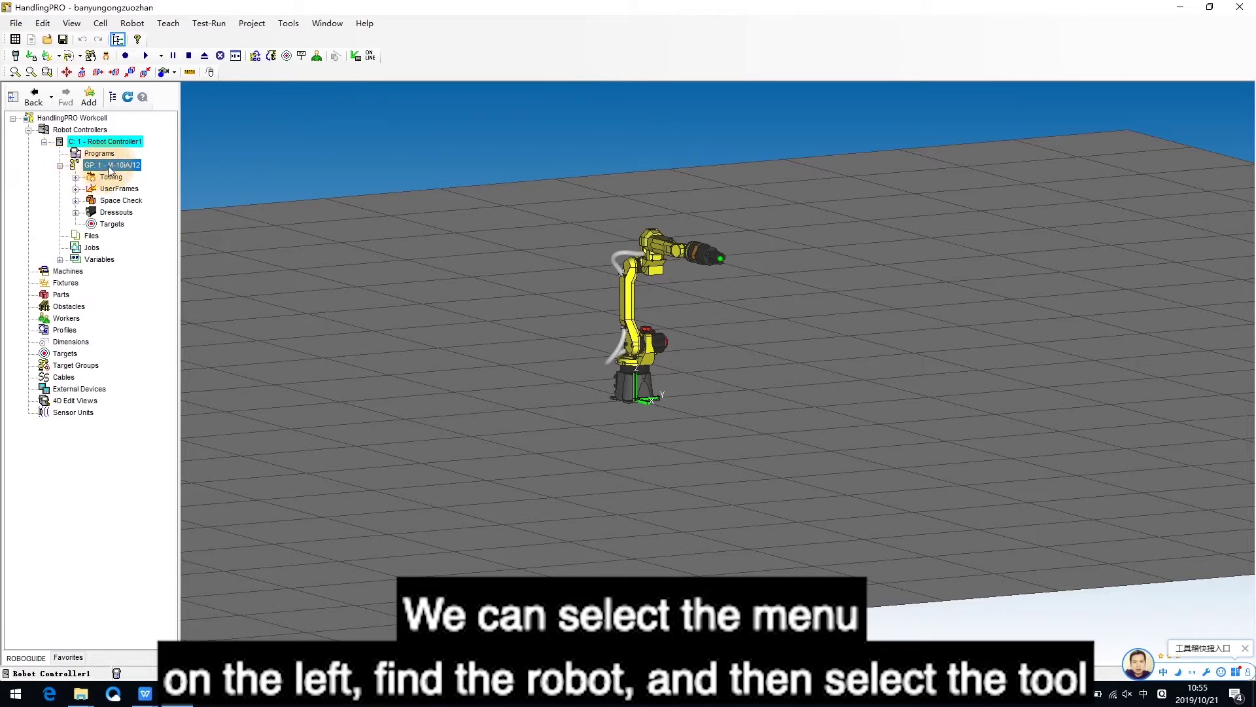
{"action": "left_click", "coordinate": [76, 178]}
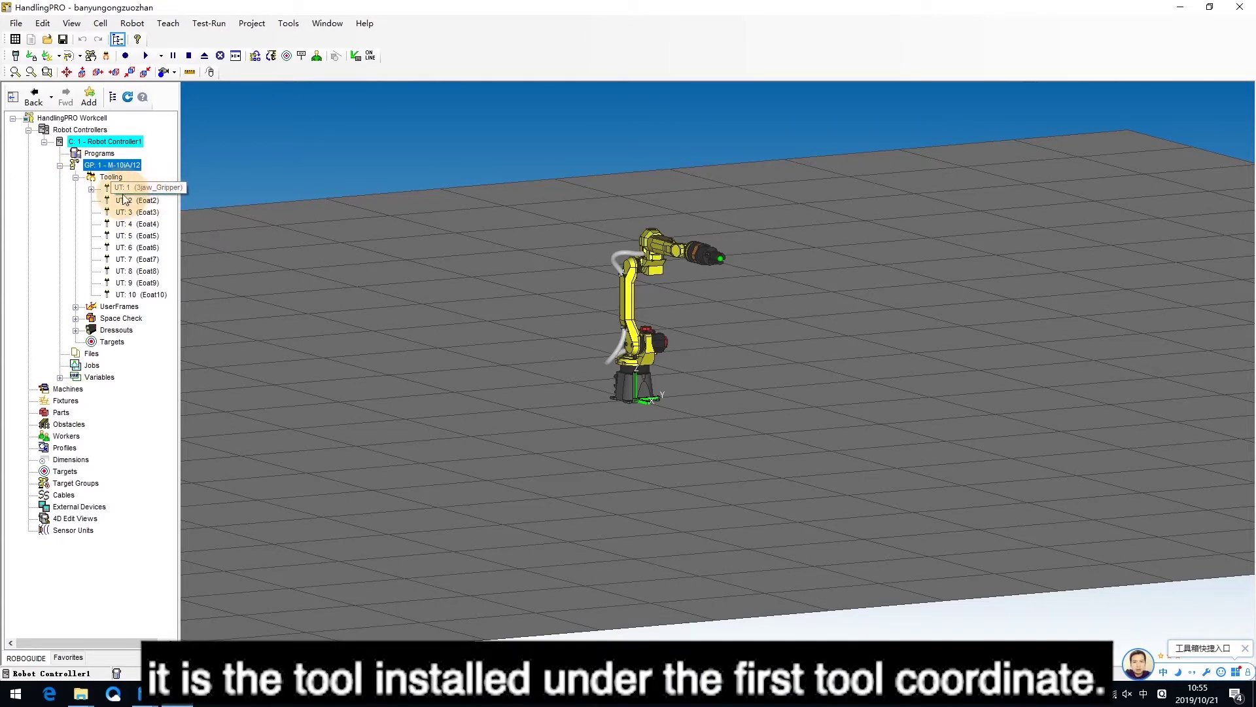
{"action": "left_click", "coordinate": [123, 190]}
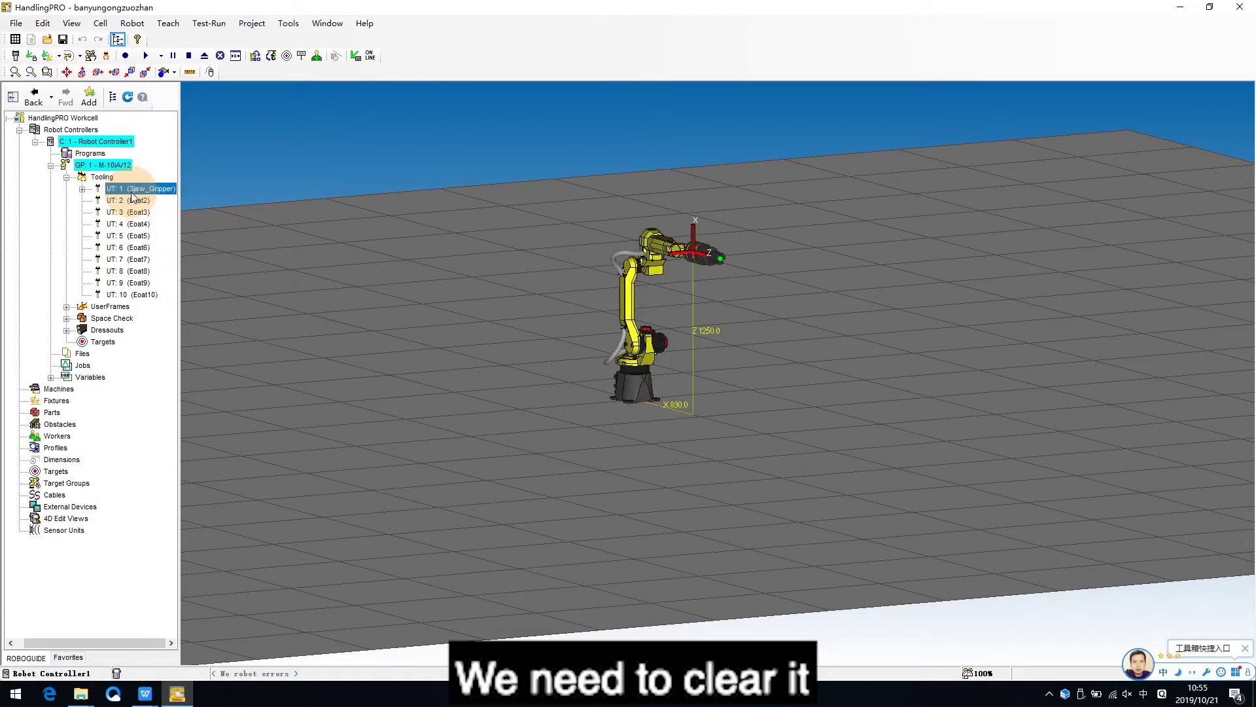
{"action": "right_click", "coordinate": [131, 191]}
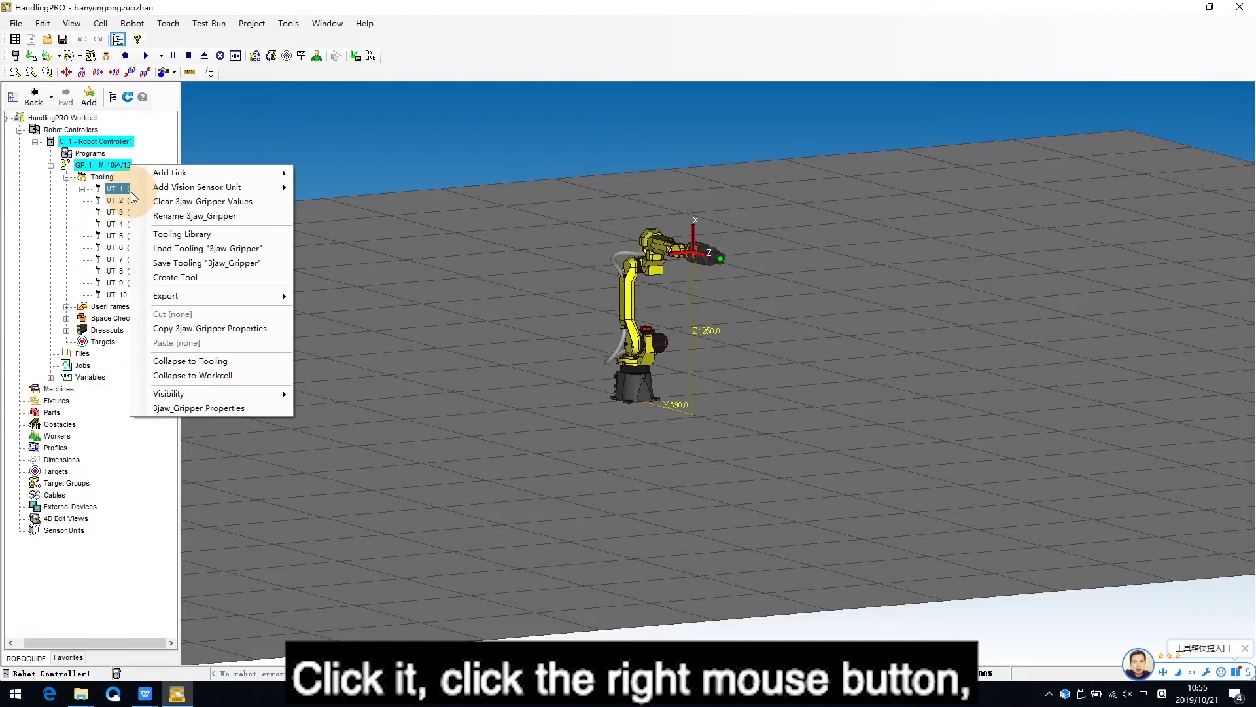
{"action": "left_click", "coordinate": [169, 203]}
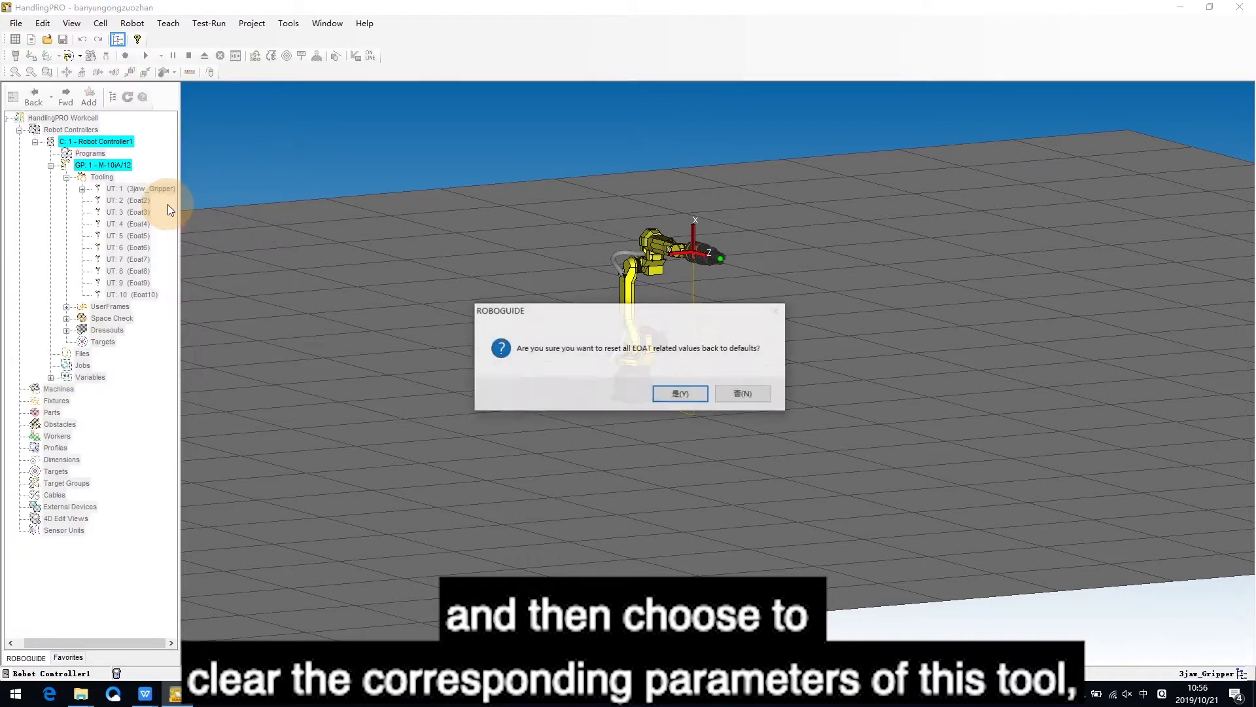
{"action": "left_click", "coordinate": [676, 396]}
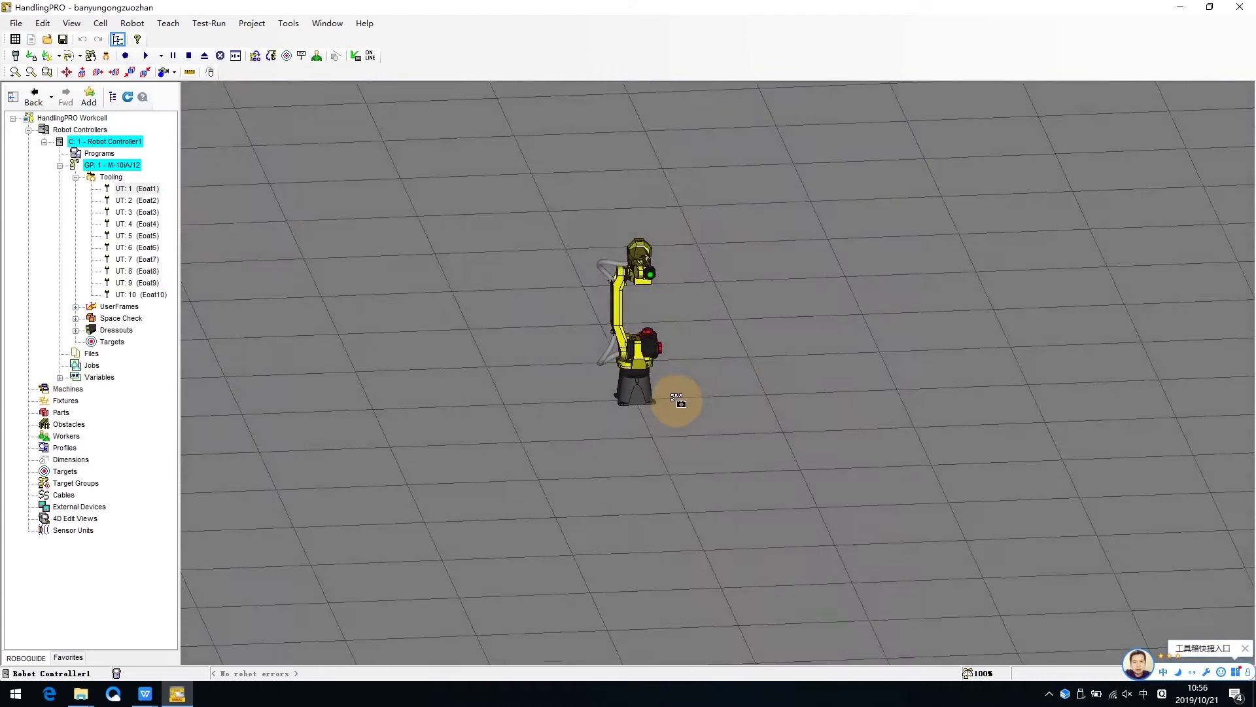
{"action": "right_click_drag", "start_coordinate": [677, 399], "coordinate": [706, 410]}
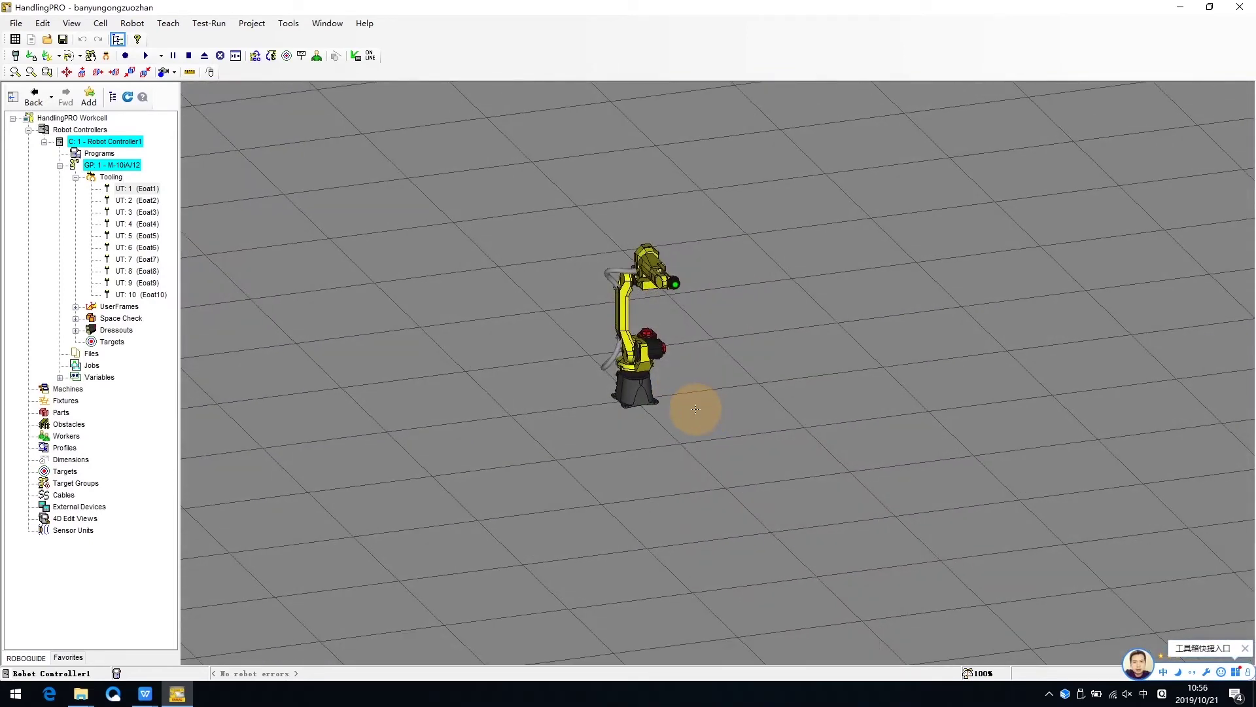
{"action": "right_click_drag", "start_coordinate": [695, 409], "coordinate": [676, 412]}
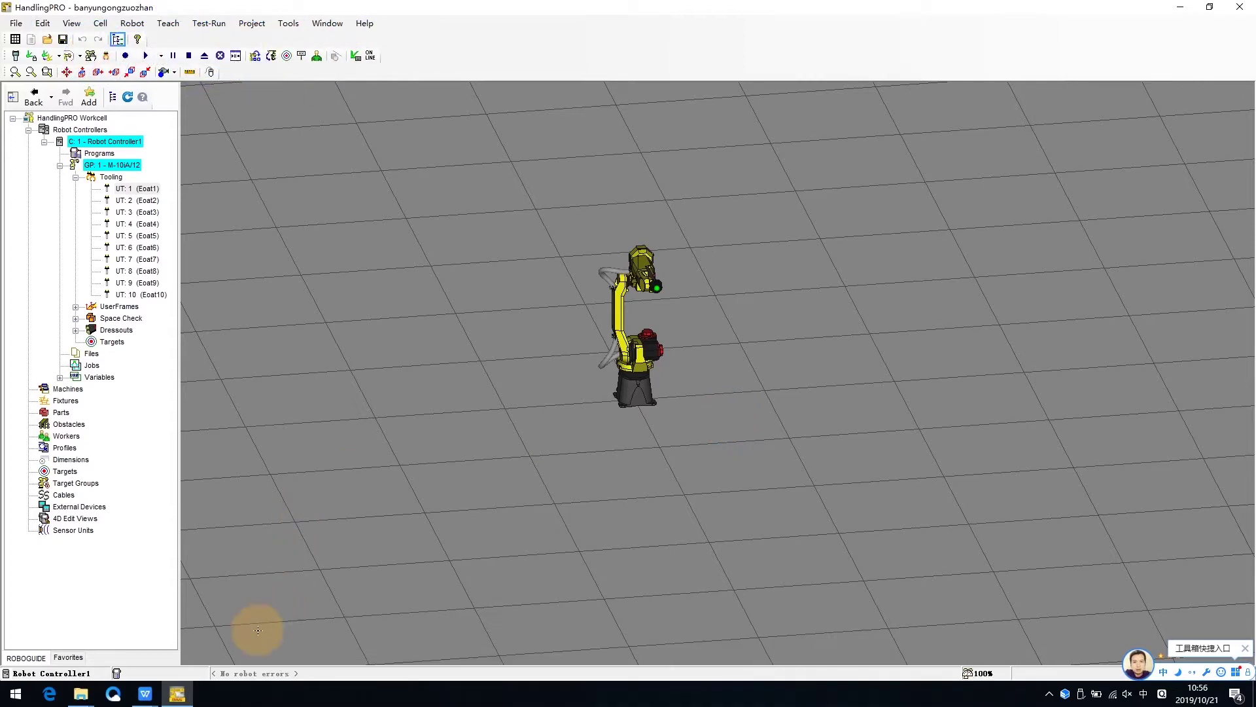
- Switch to File Explorer to check the IGS models in the 编写教材需要用到的模型 folder, and return to HandlingPRO
{"action": "left_click", "coordinate": [79, 697]}
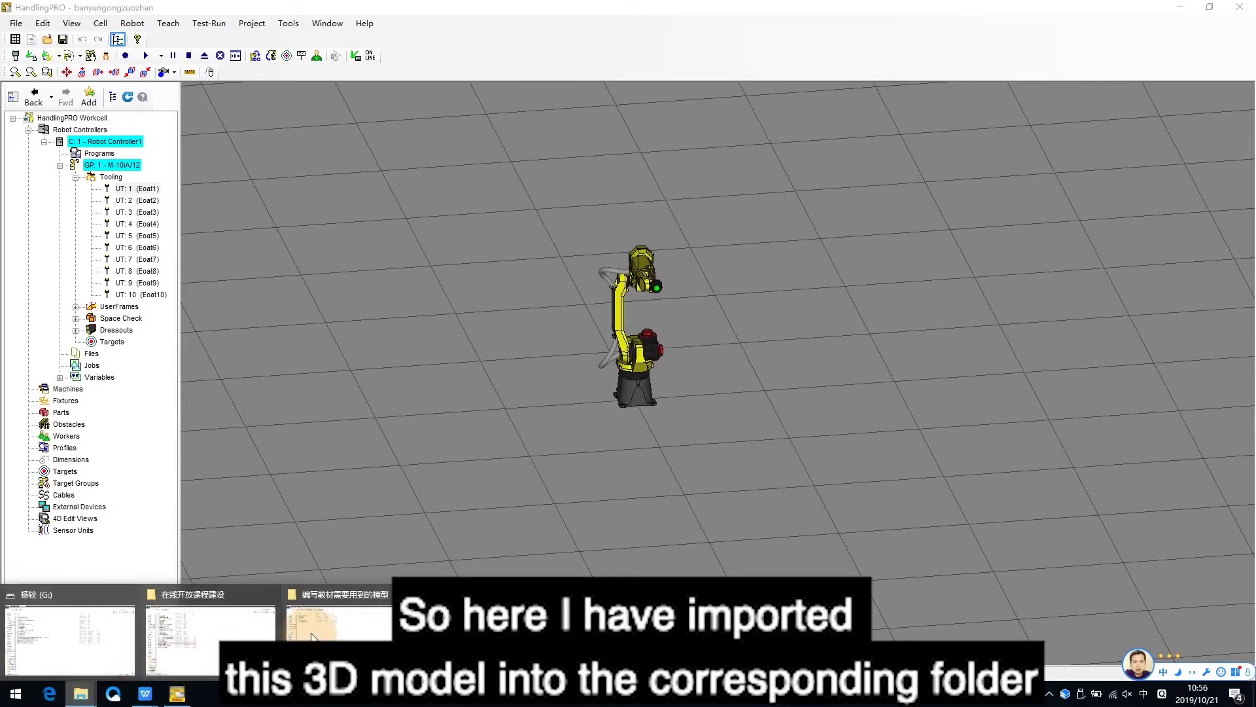
{"action": "left_click", "coordinate": [339, 624]}
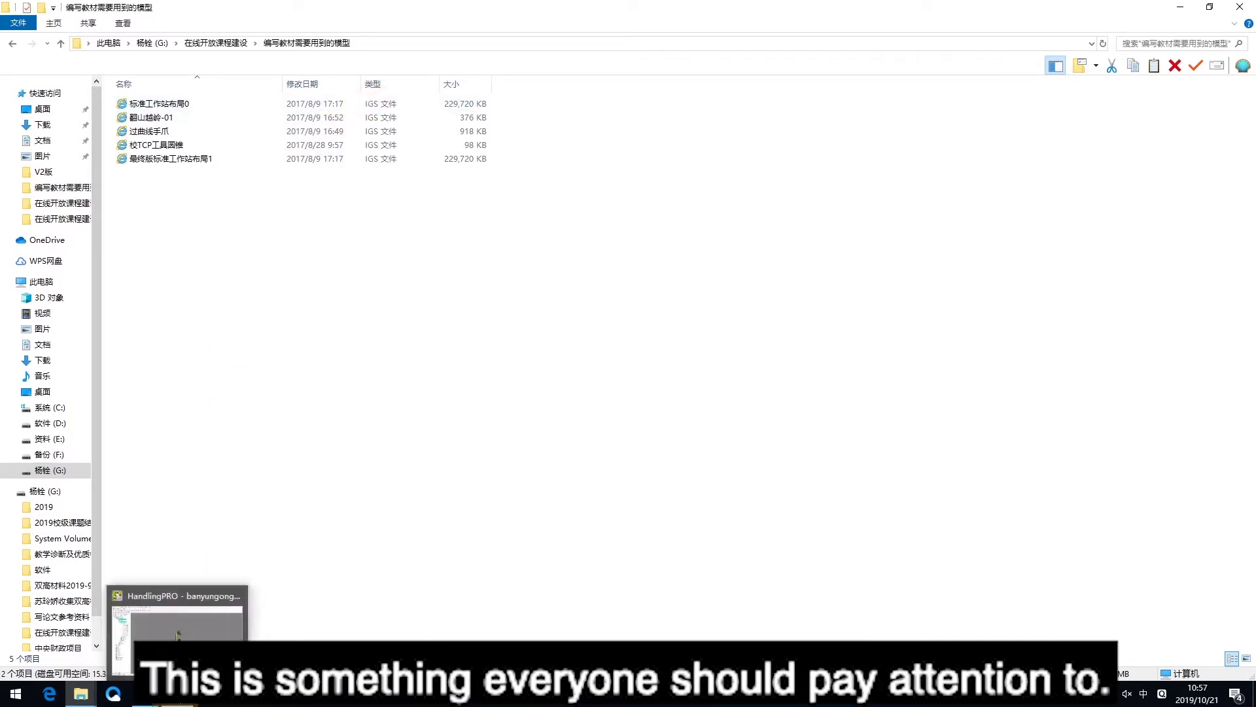
{"action": "left_click", "coordinate": [177, 694]}
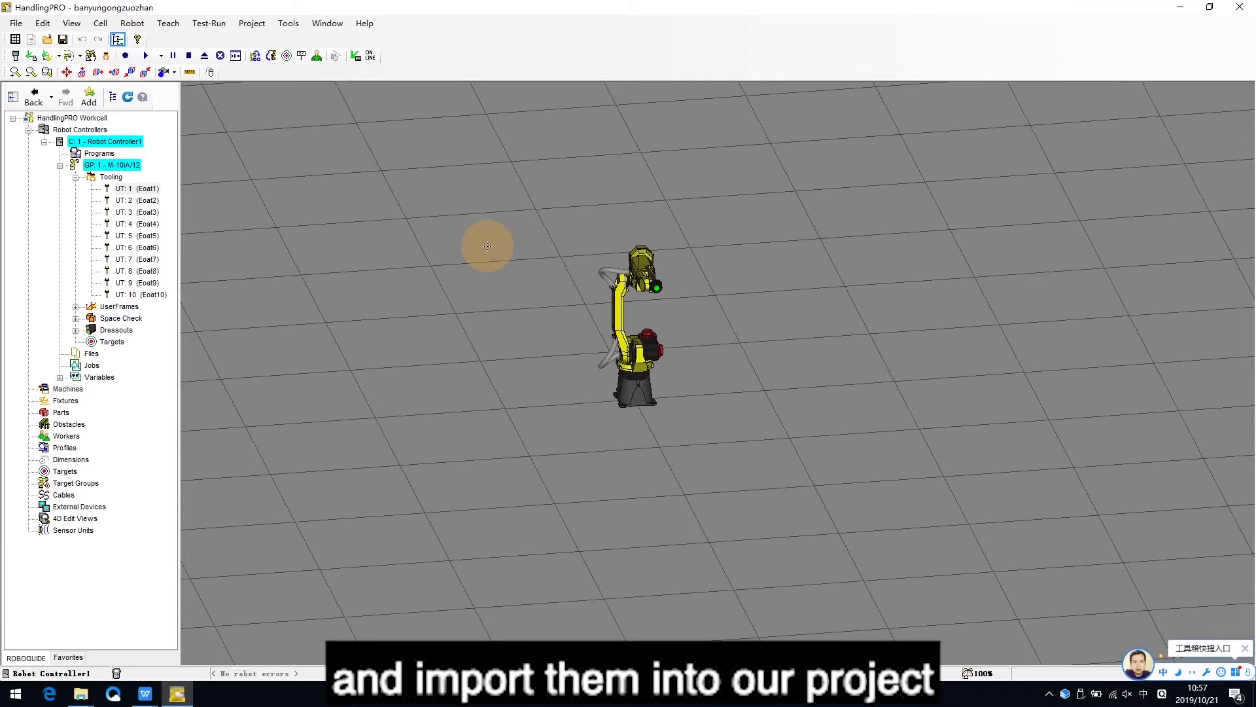
- Add the single CAD file 标准工作站布局0 as a fixture and close its properties
{"action": "left_click", "coordinate": [60, 165]}
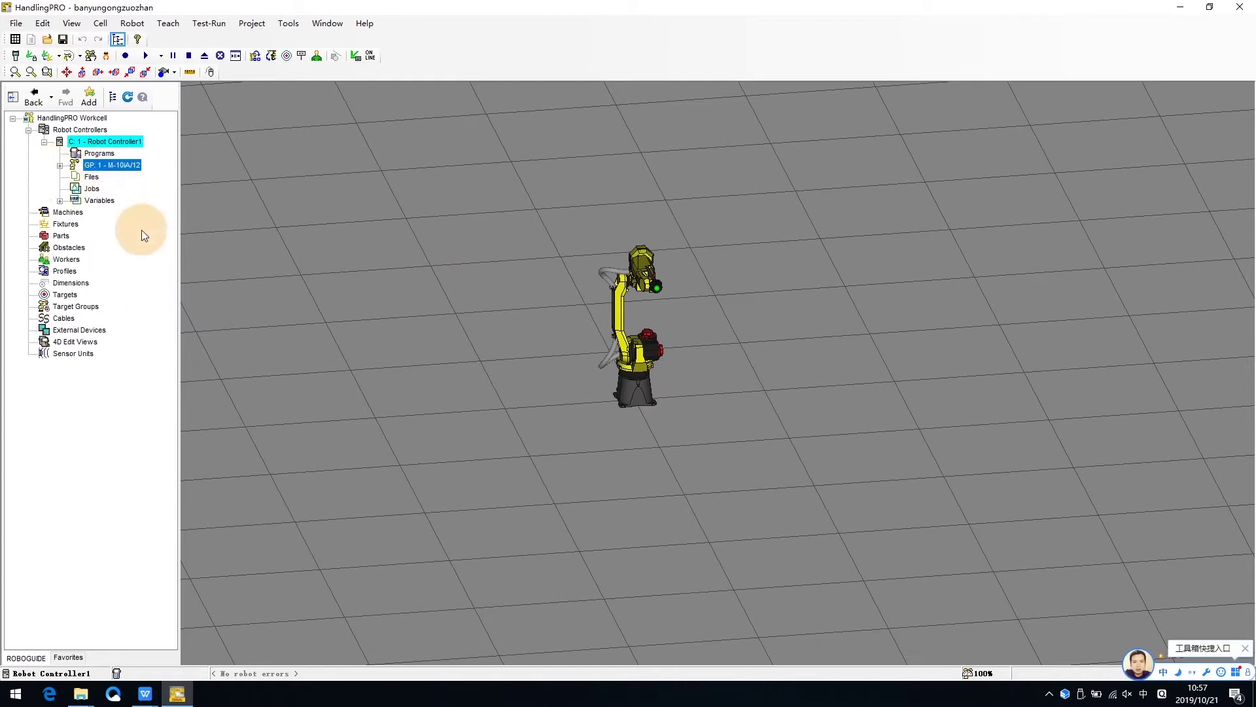
{"action": "left_click", "coordinate": [66, 226]}
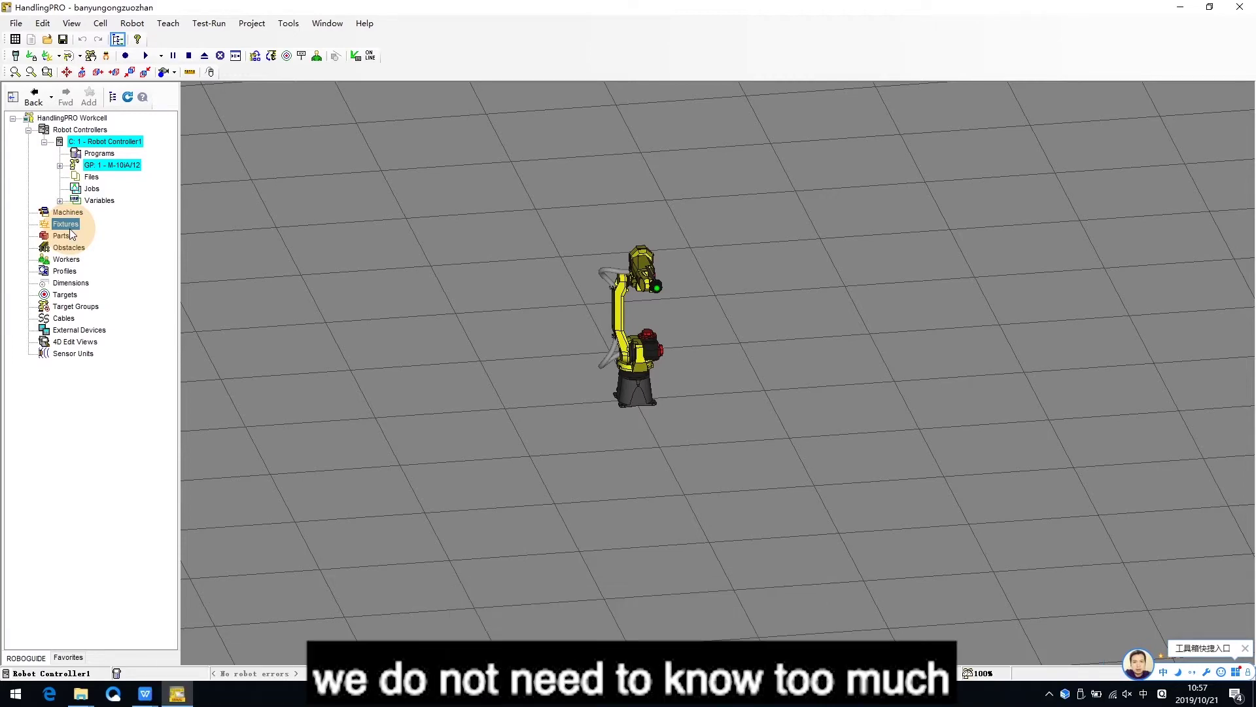
{"action": "right_click", "coordinate": [69, 228]}
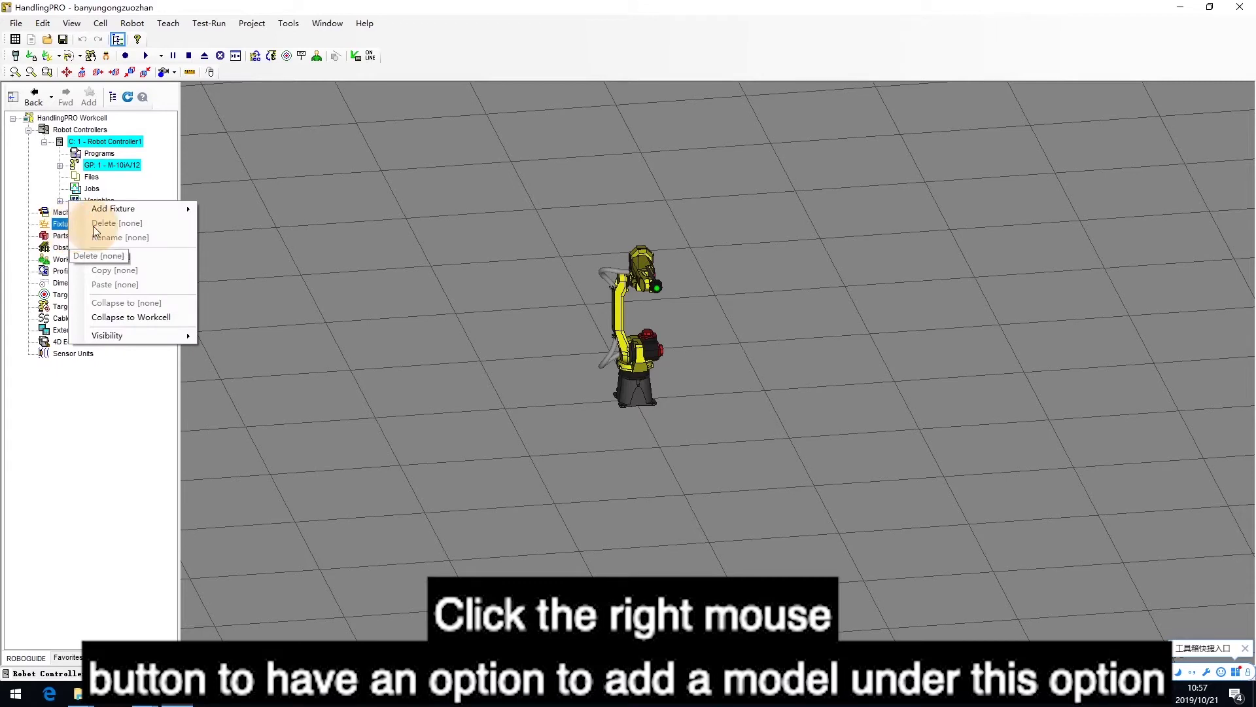
{"action": "mouse_move", "coordinate": [115, 210]}
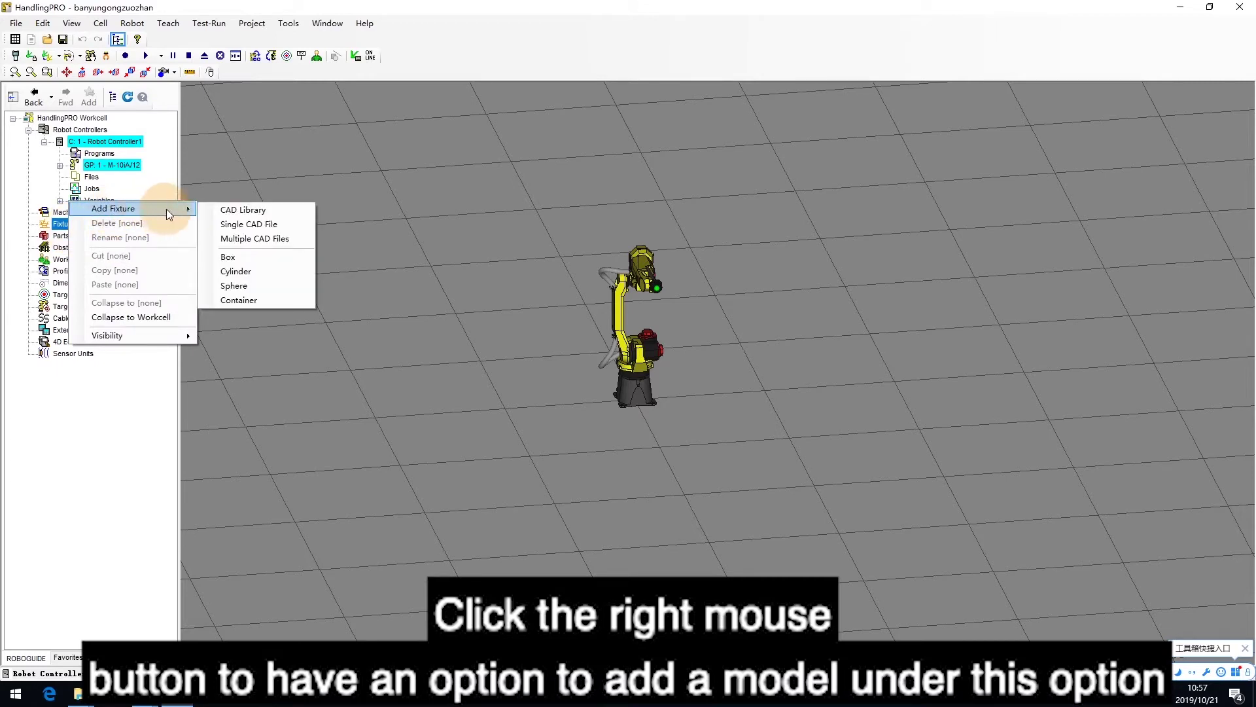
{"action": "left_click", "coordinate": [253, 229]}
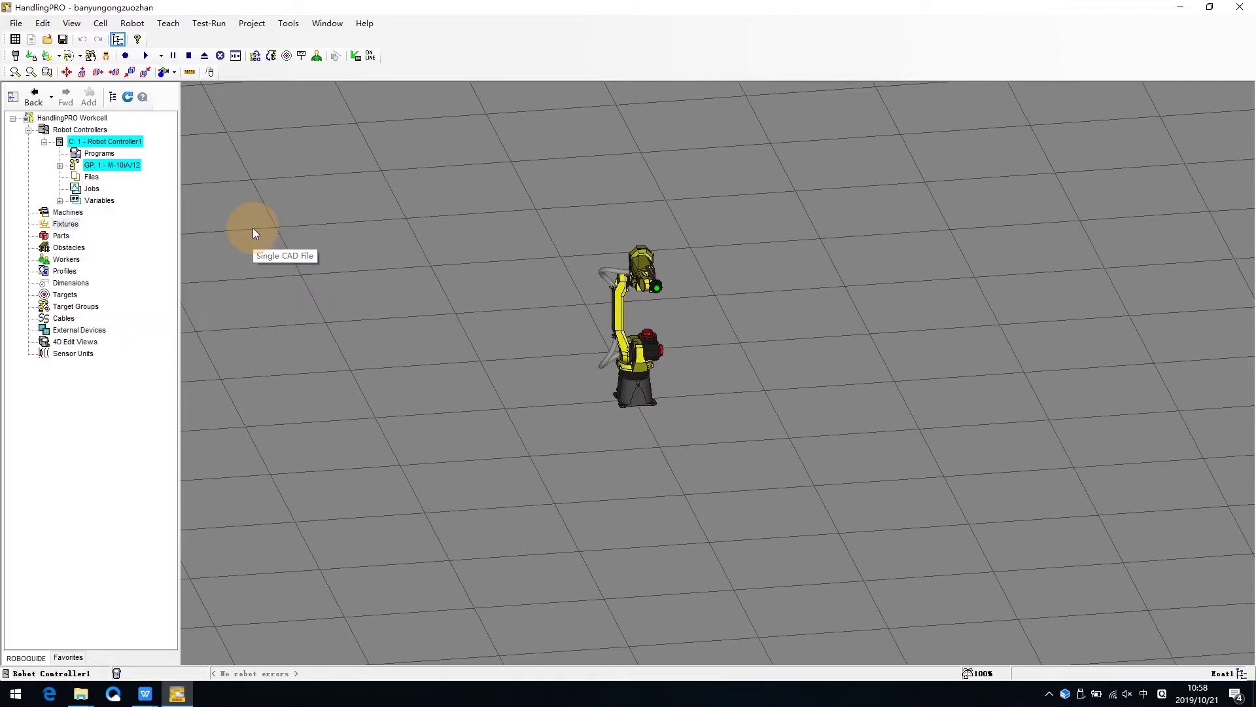
{"action": "left_click_drag", "start_coordinate": [336, 25], "coordinate": [613, 71]}
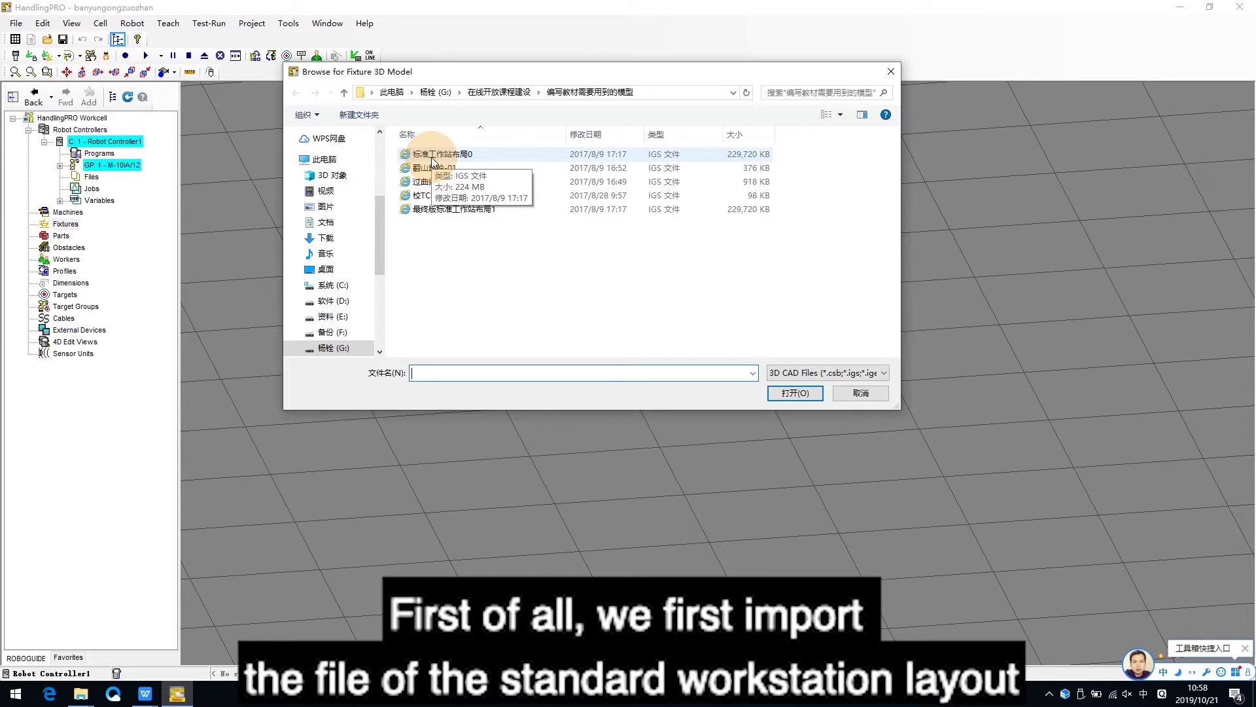
{"action": "left_click", "coordinate": [431, 157]}
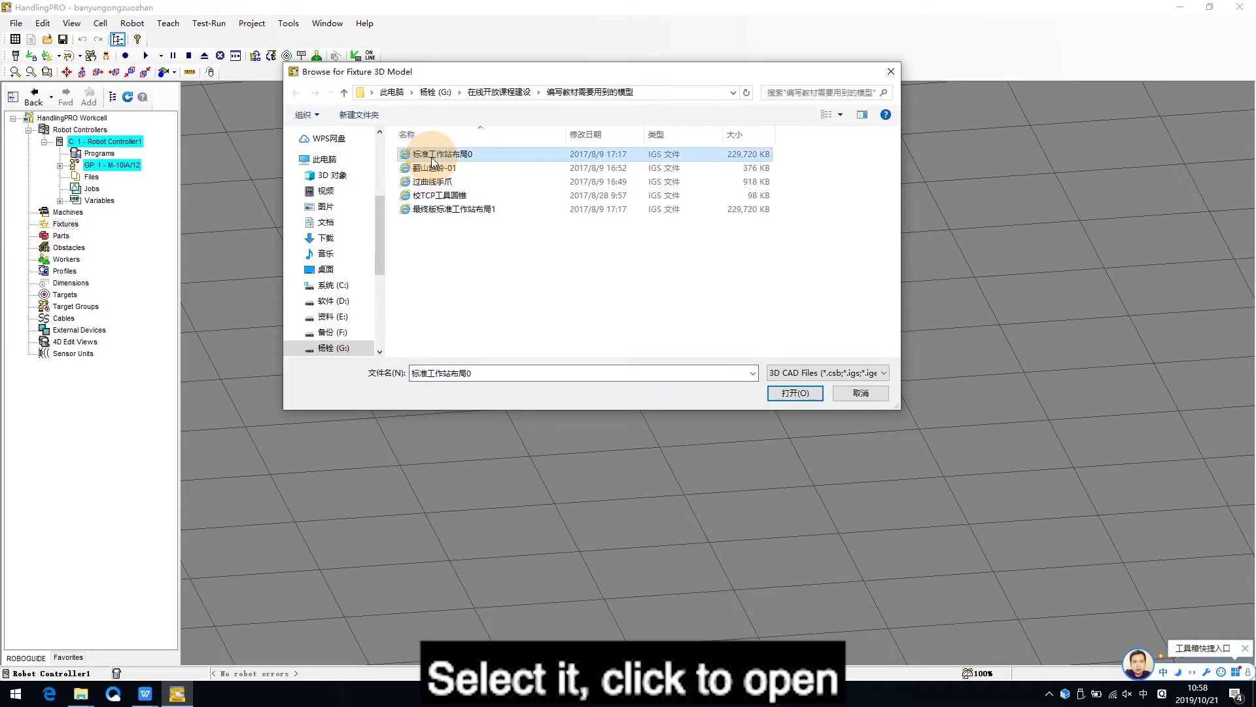
{"action": "left_click", "coordinate": [788, 390]}
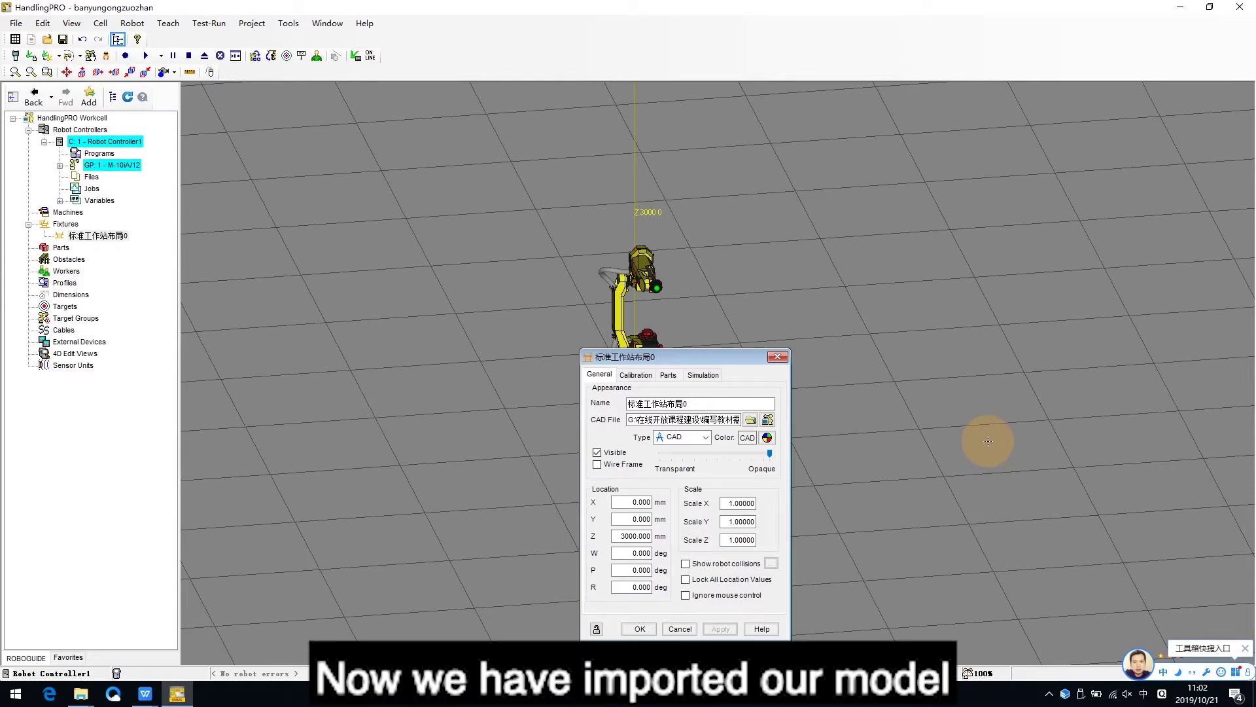
{"action": "left_click_drag", "start_coordinate": [655, 355], "coordinate": [831, 221]}
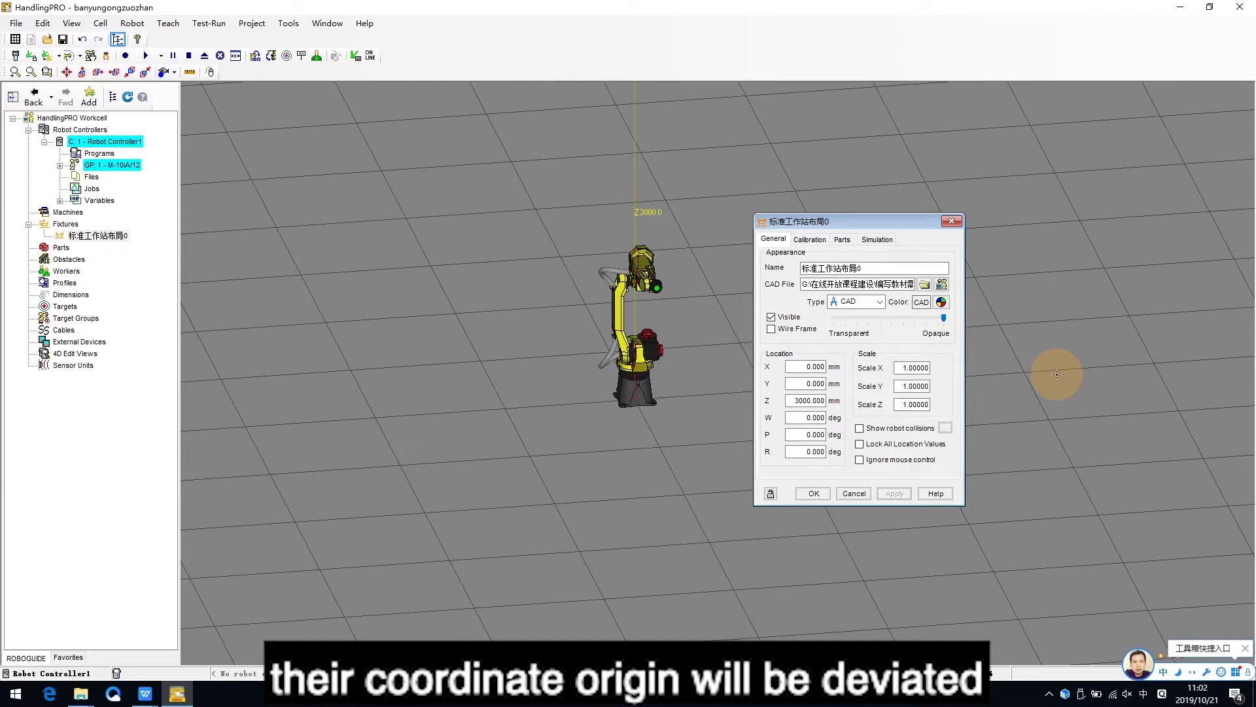
{"action": "left_click", "coordinate": [952, 222]}
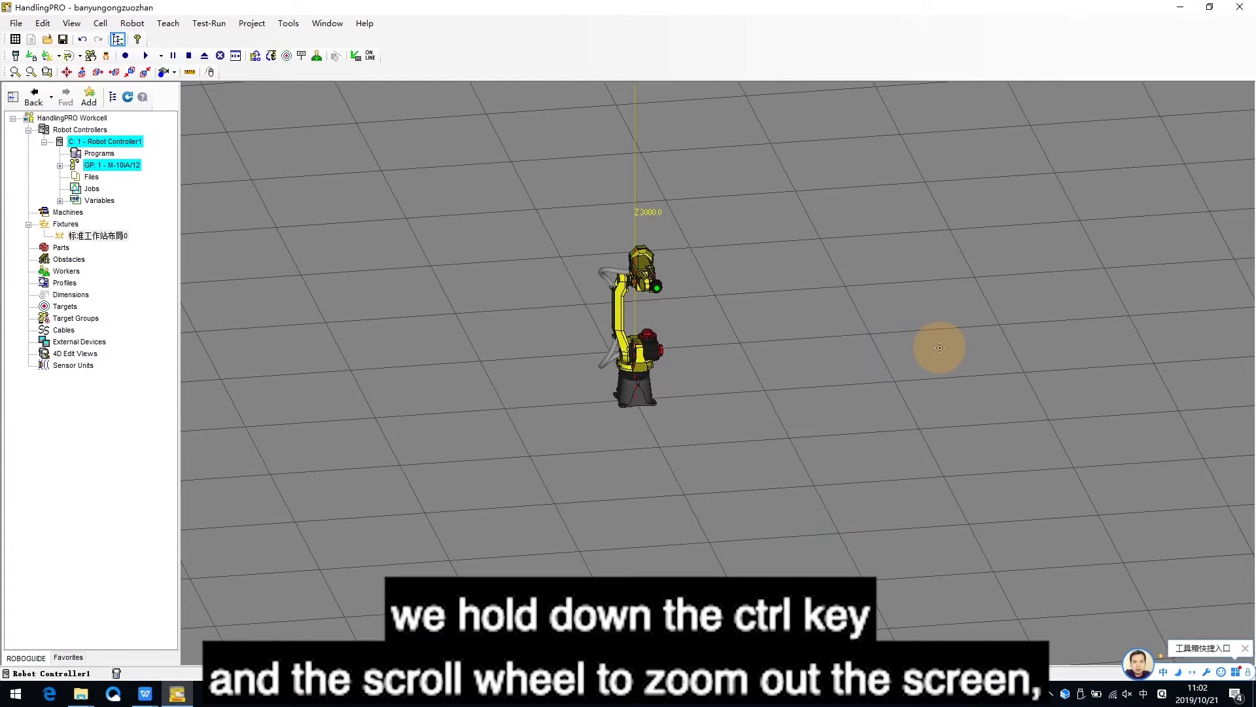
- Locate the imported 标准工作站布局0 fixture above the robot's floor grid and examine its orientation up close
{"action": "scroll", "coordinate": [940, 348], "scroll_direction": "down", "scroll_amount": 2, "text": "ctrl"}
{"action": "scroll", "coordinate": [940, 348], "scroll_direction": "down", "scroll_amount": 3, "text": "ctrl"}
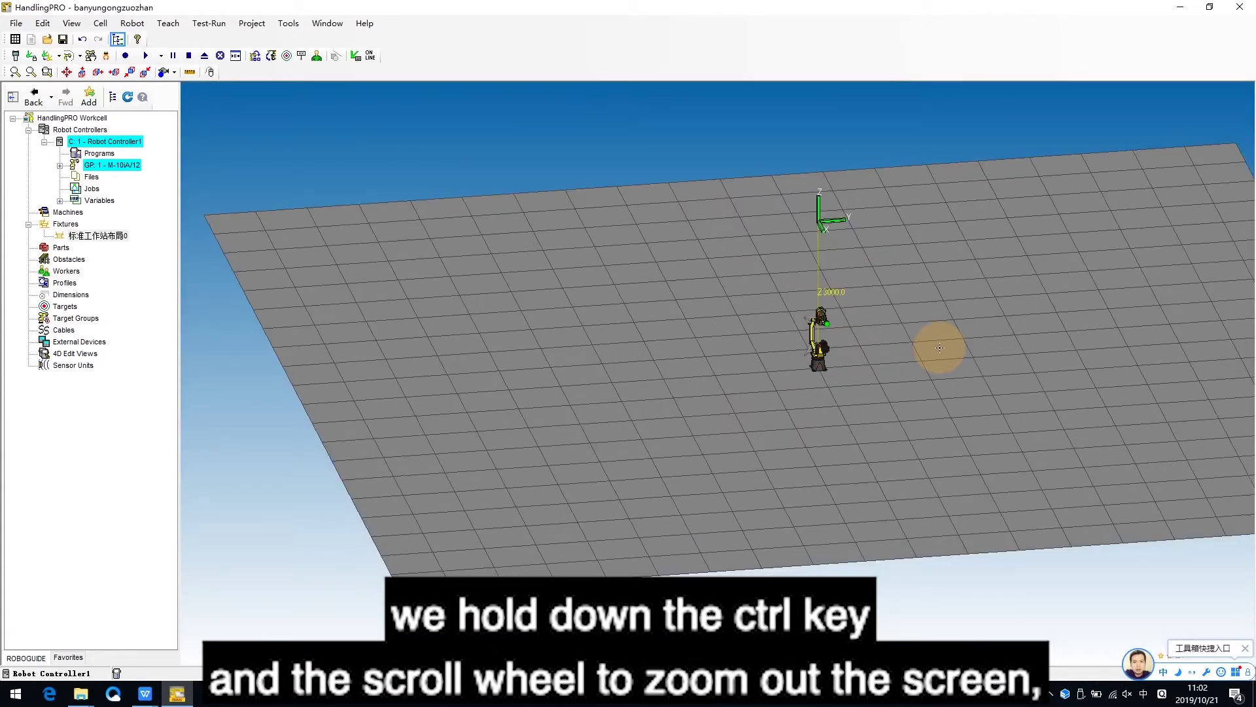
{"action": "scroll", "coordinate": [939, 347], "scroll_direction": "down", "scroll_amount": 2, "text": "ctrl"}
{"action": "middle_click_drag", "start_coordinate": [953, 346], "coordinate": [838, 476]}
{"action": "scroll", "coordinate": [844, 405], "scroll_direction": "down", "scroll_amount": 3, "text": "ctrl"}
{"action": "scroll", "coordinate": [837, 476], "scroll_direction": "down", "scroll_amount": 3, "text": "ctrl"}
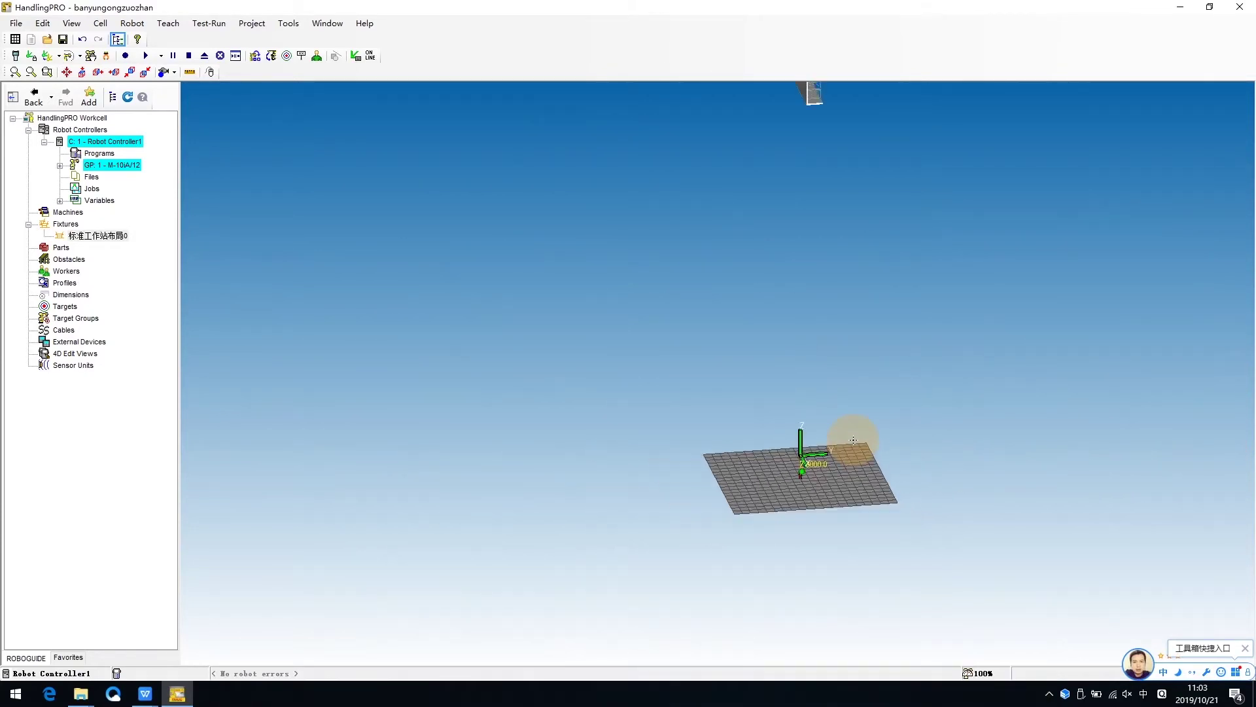
{"action": "middle_click_drag", "start_coordinate": [903, 421], "coordinate": [843, 463]}
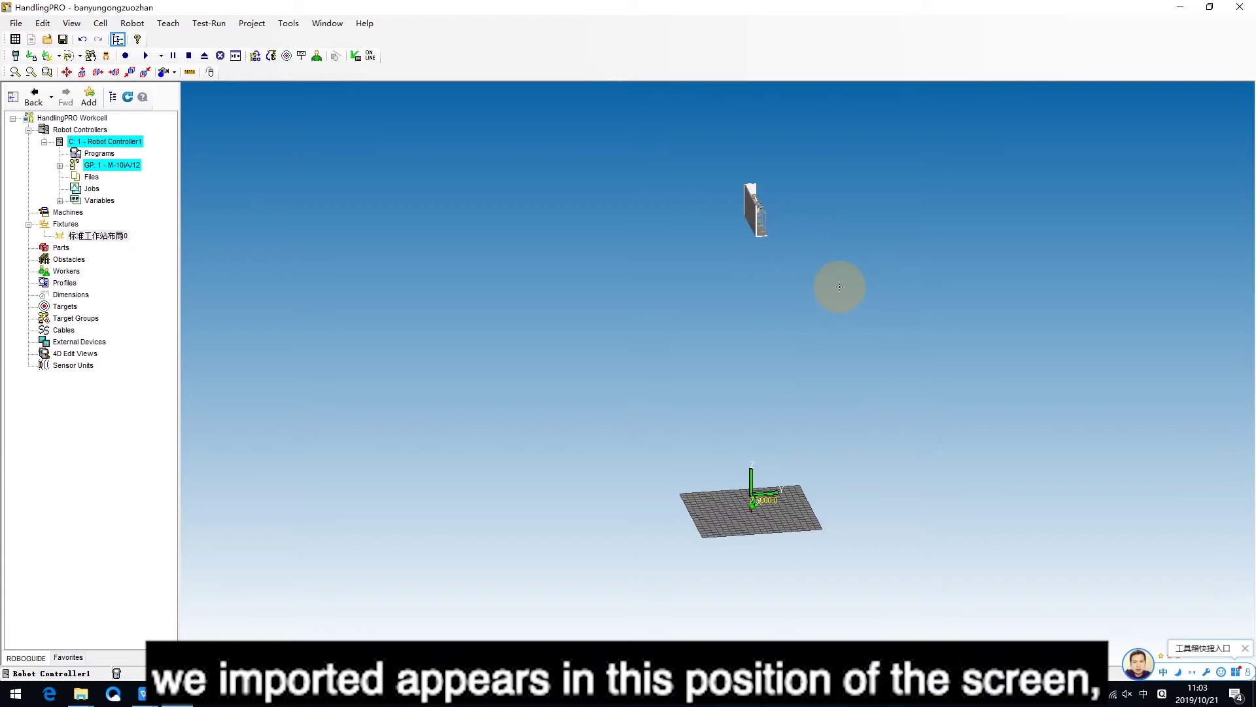
{"action": "middle_click_drag", "start_coordinate": [854, 308], "coordinate": [799, 485]}
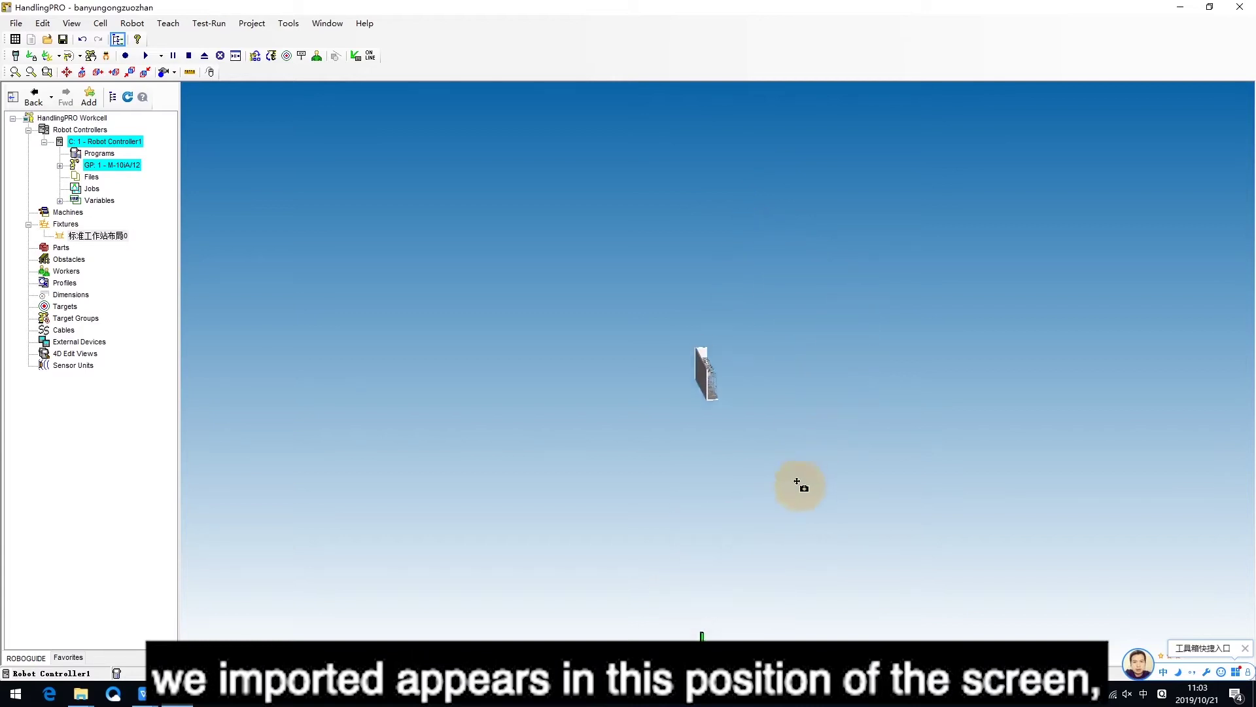
{"action": "scroll", "coordinate": [786, 422], "scroll_direction": "up", "scroll_amount": 3}
{"action": "scroll", "coordinate": [876, 446], "scroll_direction": "up", "scroll_amount": 4}
{"action": "right_click_drag", "start_coordinate": [751, 398], "coordinate": [923, 409], "text": "ctrl"}
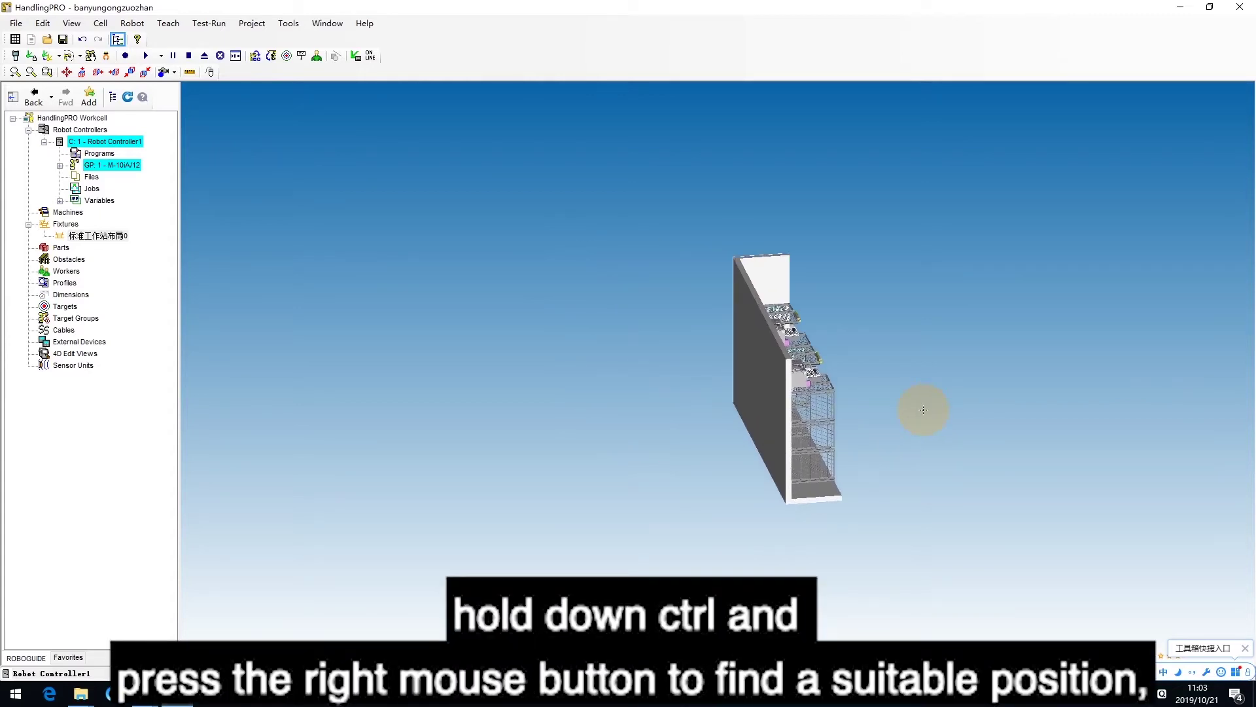
{"action": "right_click_drag", "start_coordinate": [924, 409], "coordinate": [932, 376], "text": "ctrl"}
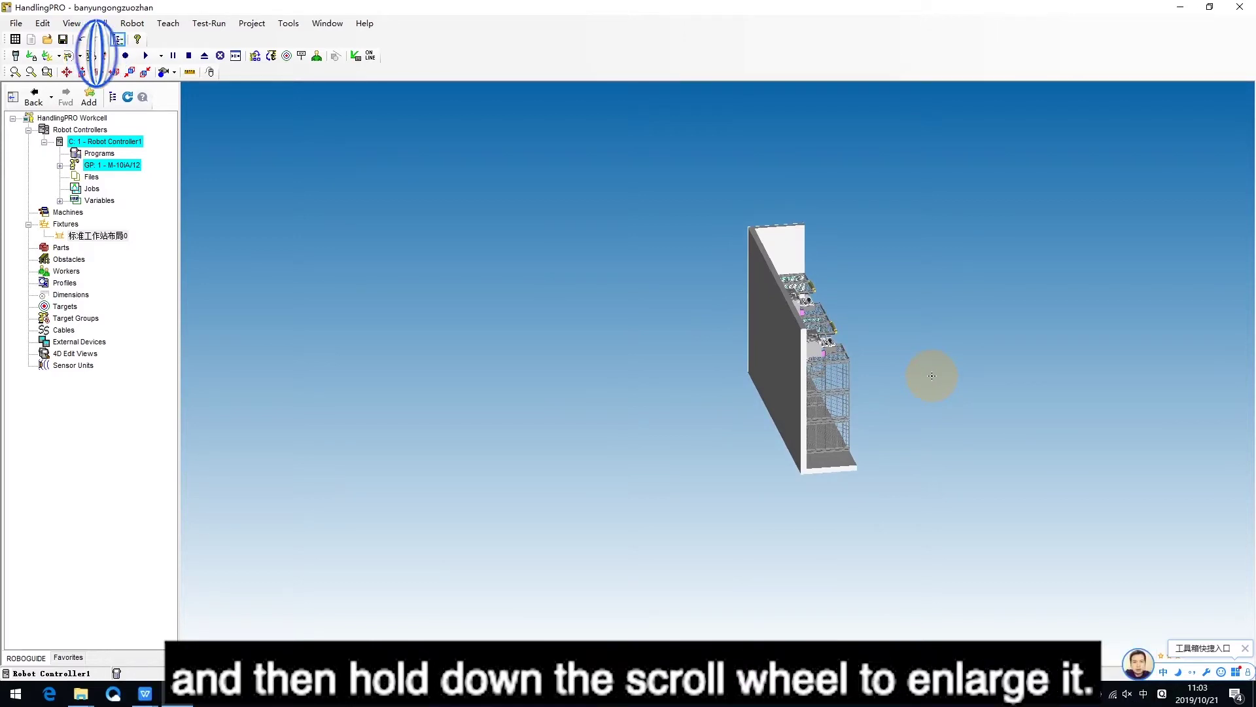
{"action": "middle_click_drag", "start_coordinate": [932, 371], "coordinate": [914, 371]}
{"action": "right_click_drag", "start_coordinate": [895, 350], "coordinate": [921, 353]}
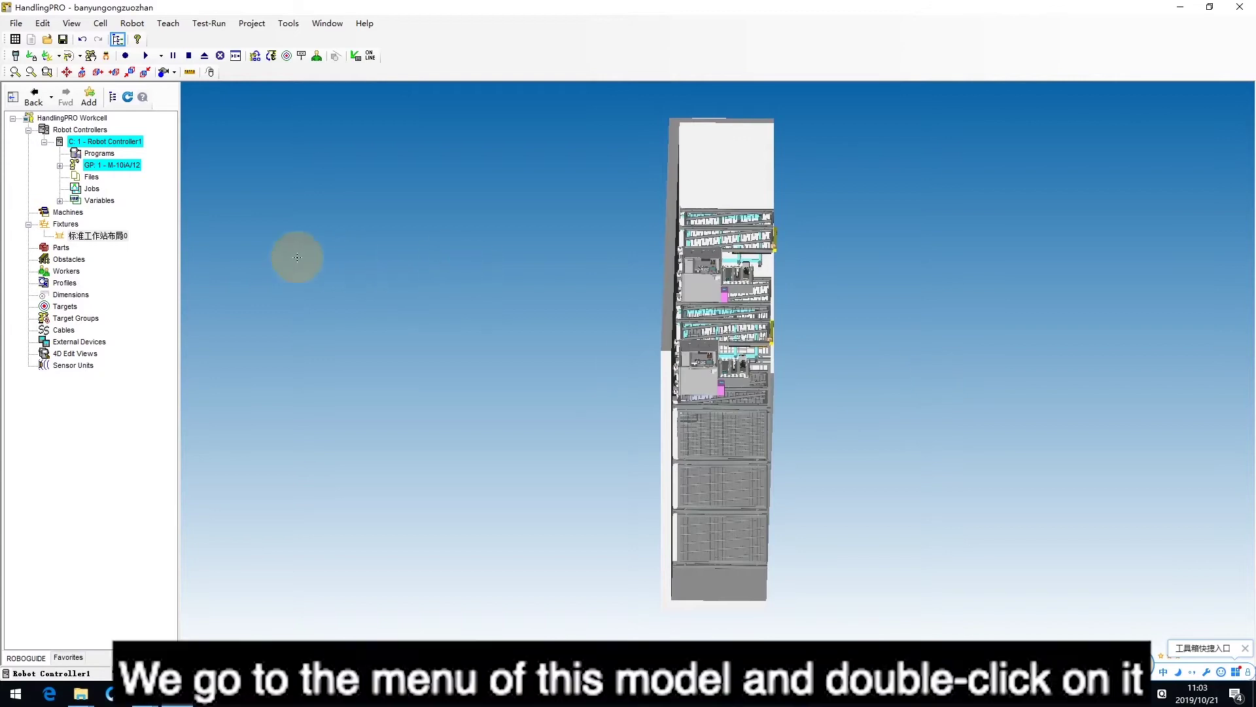
- Rotate the 标准工作站布局0 fixture about the X axis by setting its W location to 90 degrees, and close its properties
{"action": "double_click", "coordinate": [103, 237]}
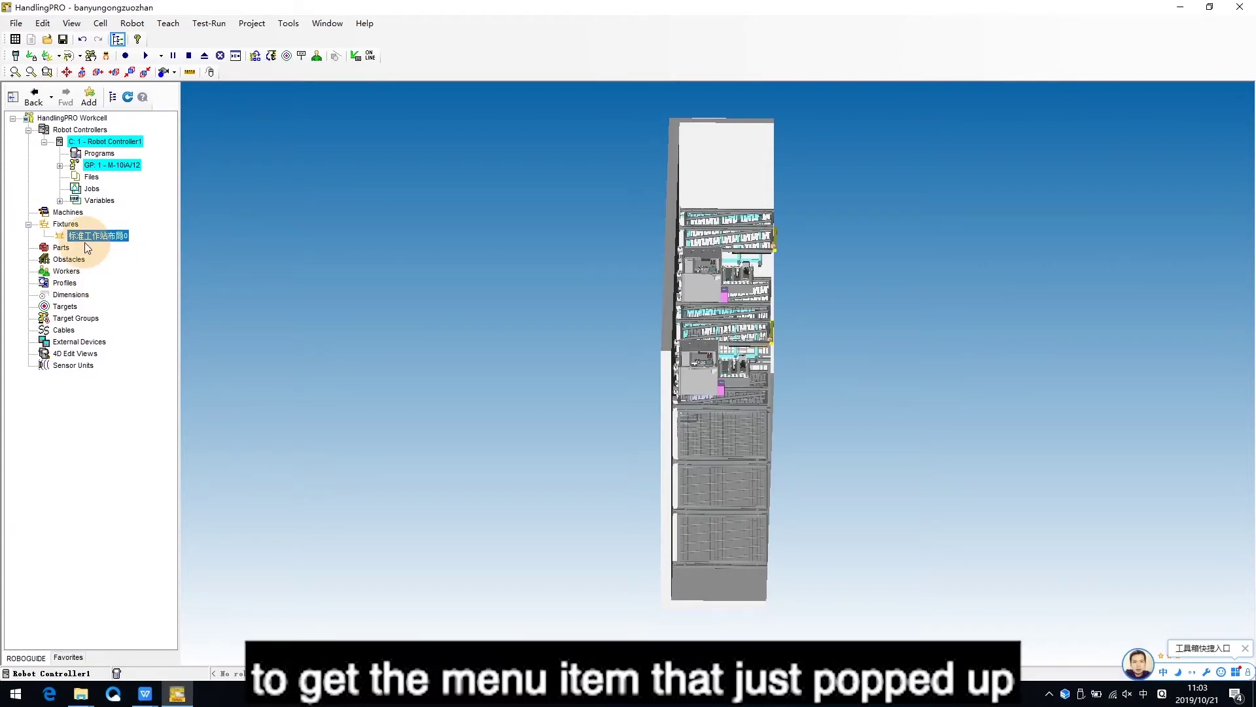
{"action": "double_click", "coordinate": [84, 239]}
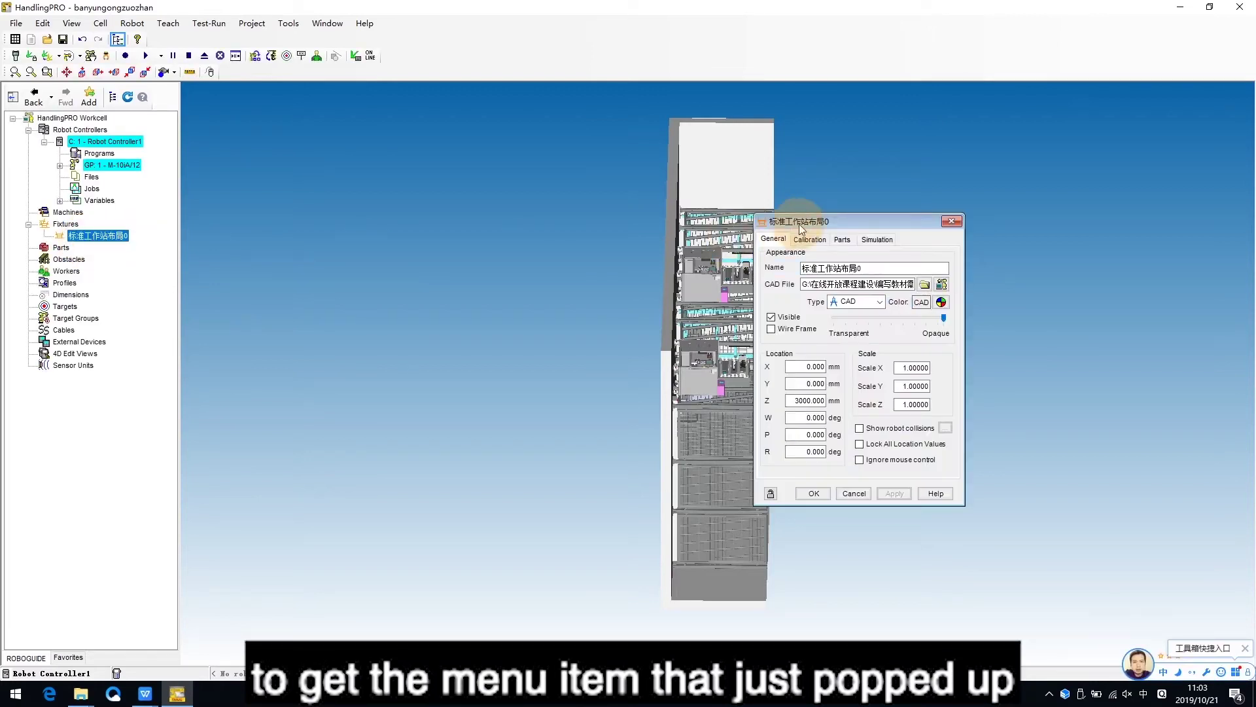
{"action": "left_click", "coordinate": [838, 222]}
{"action": "left_click_drag", "start_coordinate": [837, 222], "coordinate": [479, 215]}
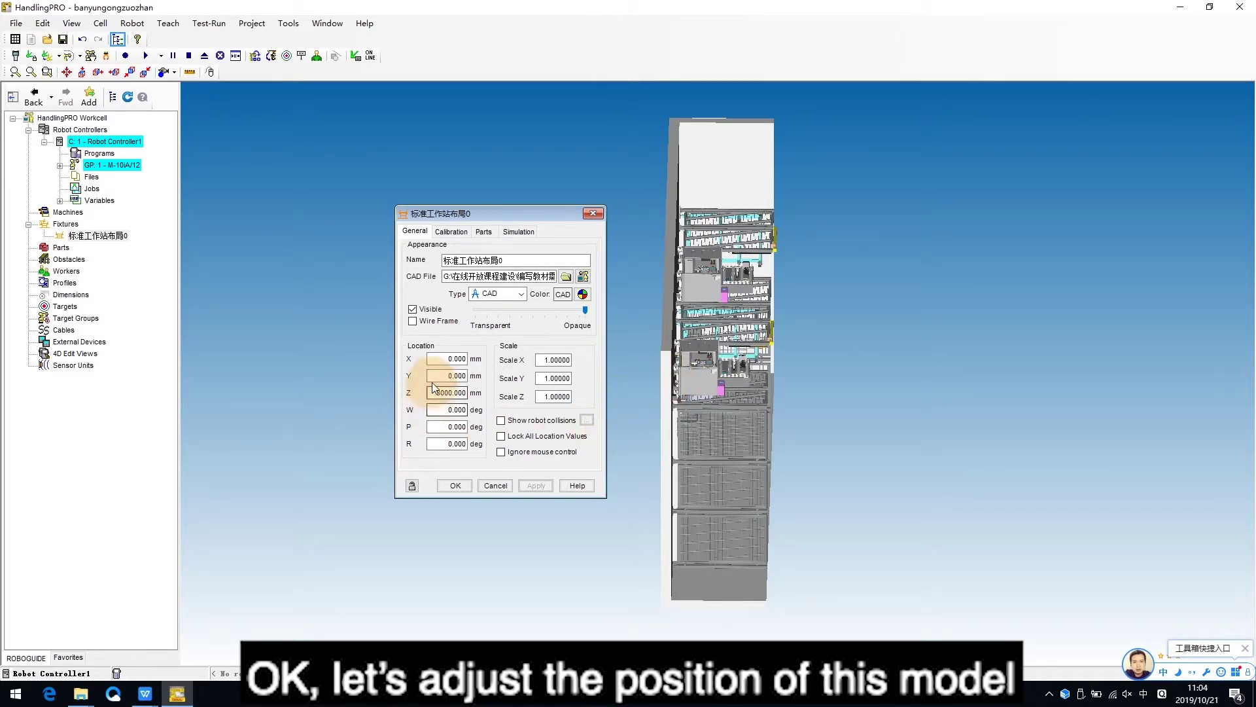
{"action": "left_click", "coordinate": [455, 410]}
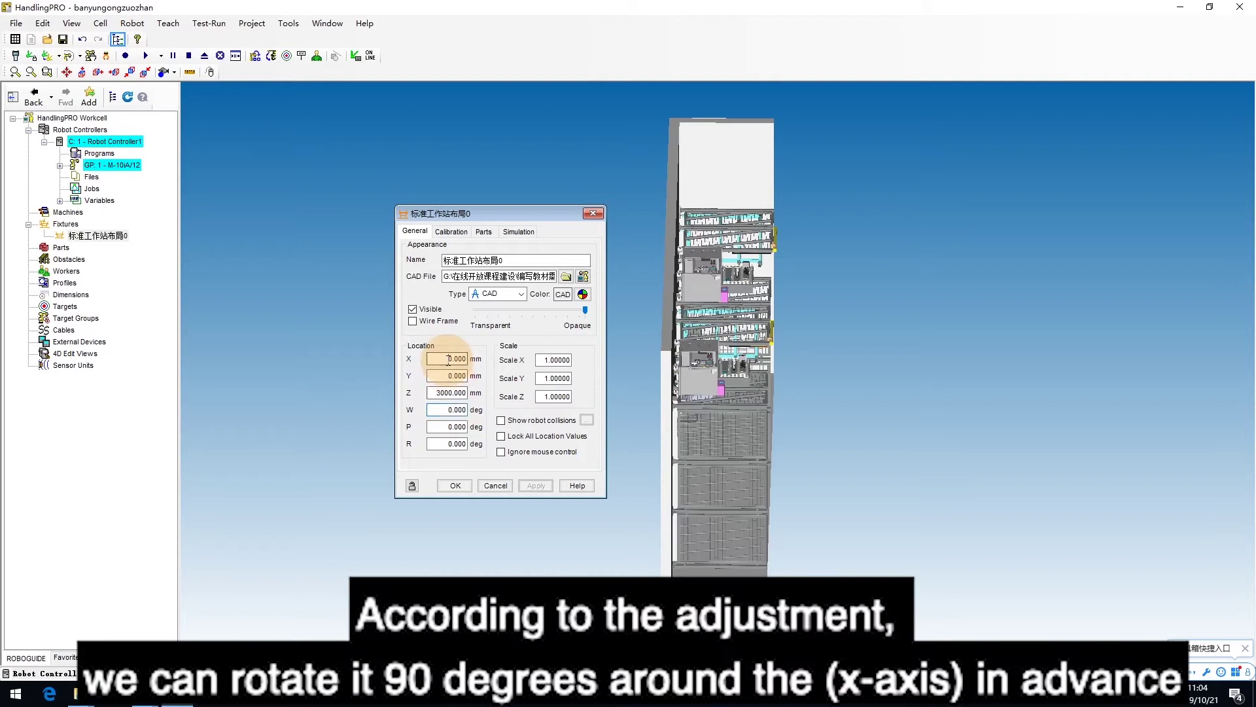
{"action": "right_click_drag", "start_coordinate": [800, 437], "coordinate": [804, 426], "text": "ctrl"}
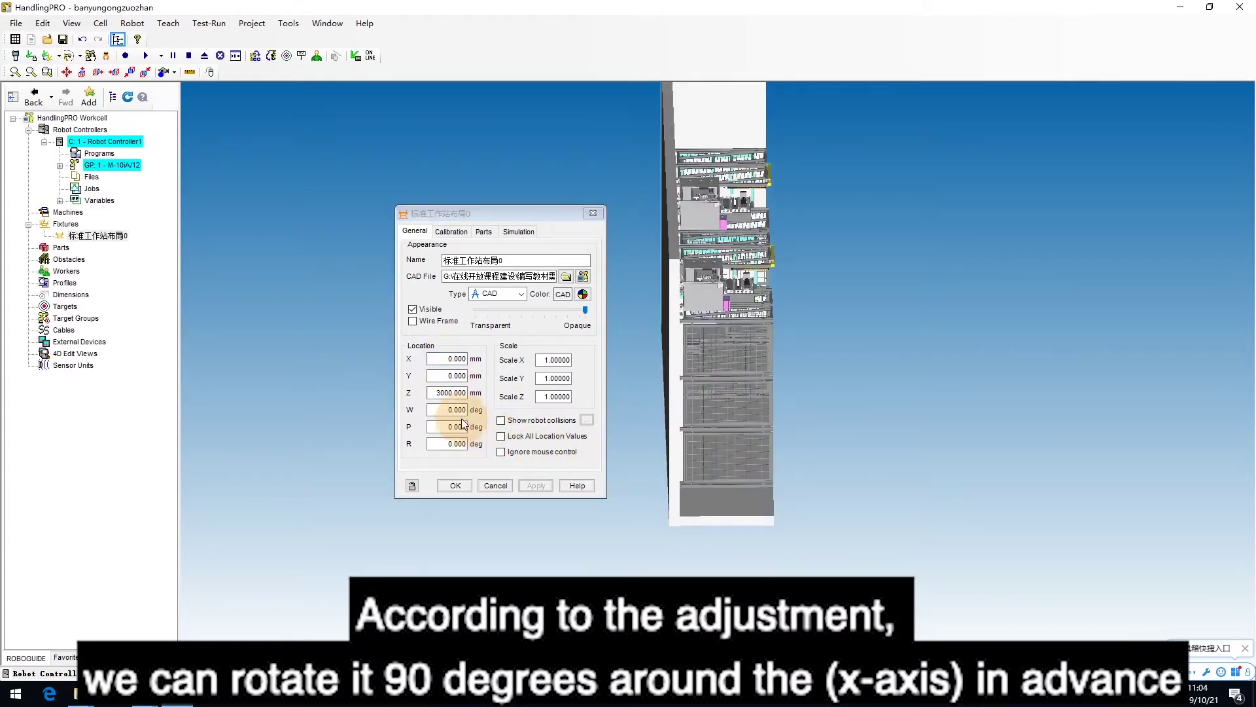
{"action": "left_click_drag", "start_coordinate": [448, 410], "coordinate": [476, 422]}
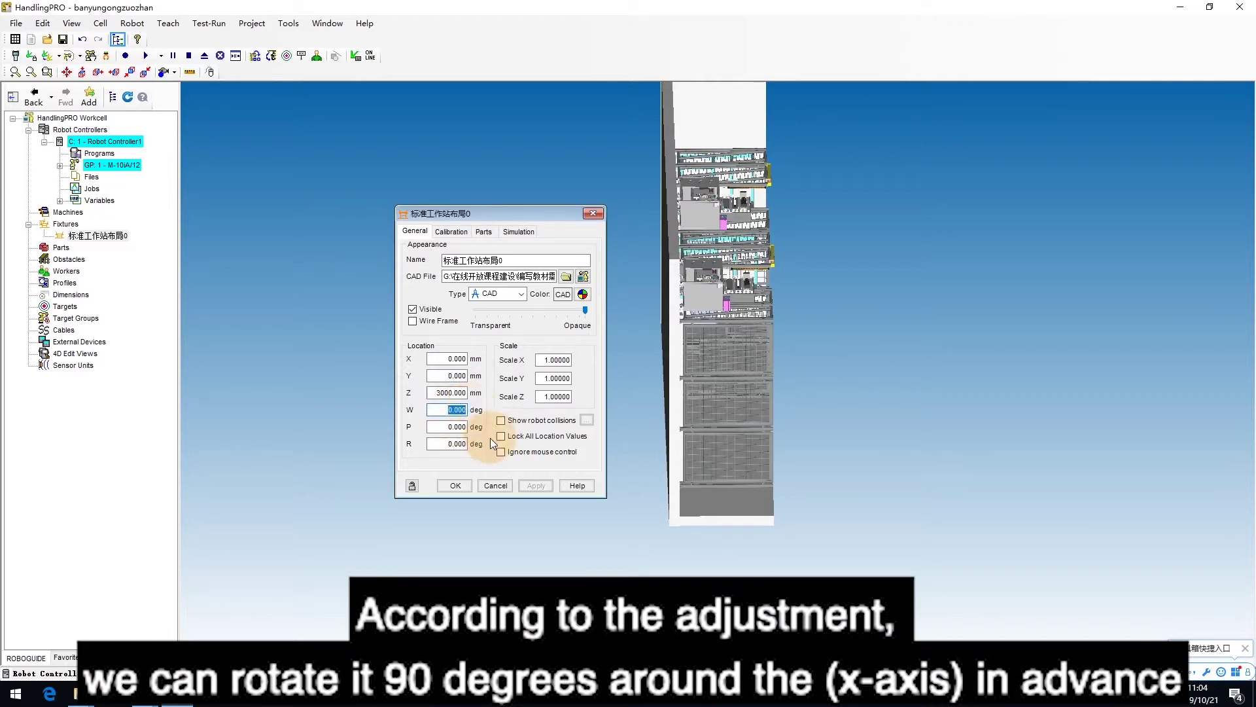
{"action": "type", "text": "9"}
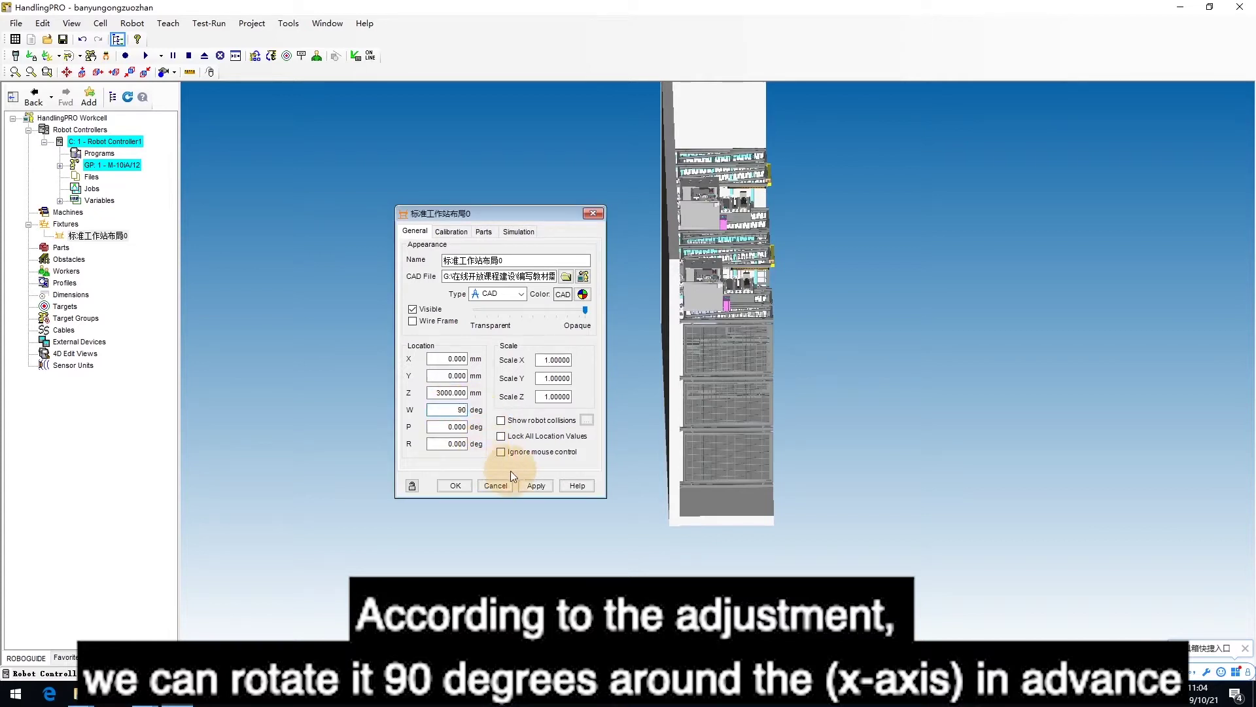
{"action": "type", "text": "0"}
{"action": "left_click", "coordinate": [544, 485]}
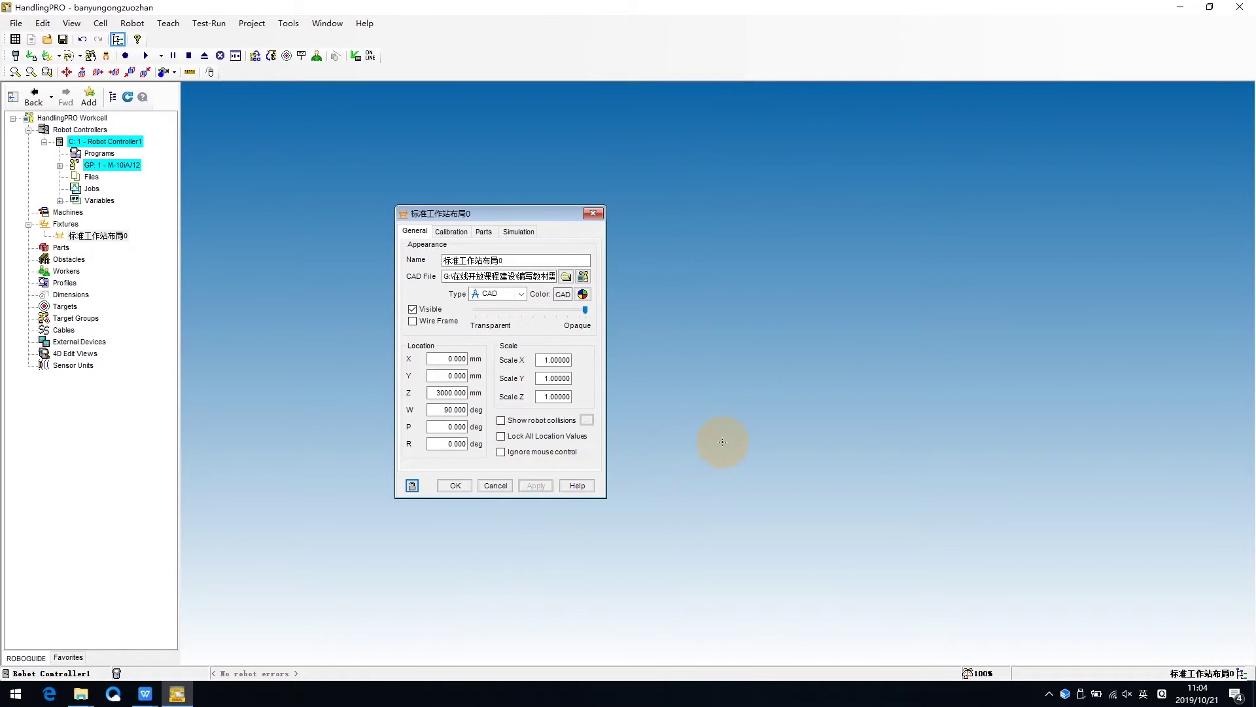
{"action": "left_click", "coordinate": [593, 214]}
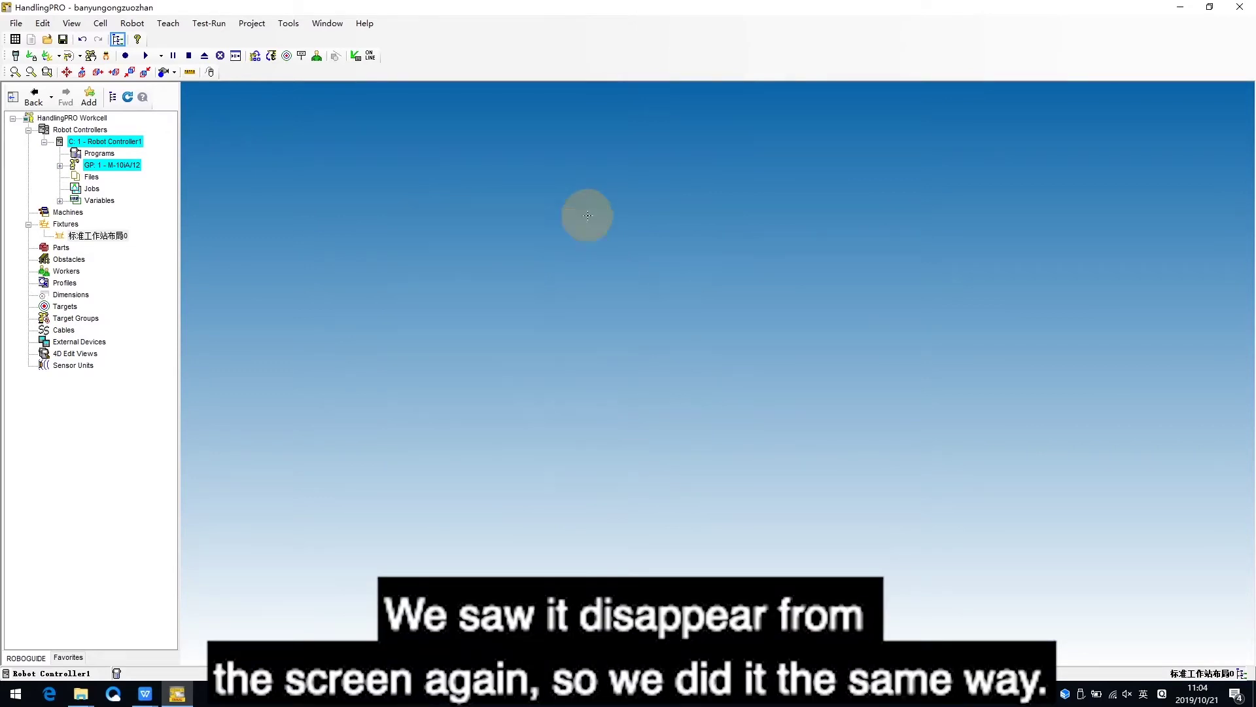
- Find the rotated fixture in the workcell and compare its position and orientation with the robot's
{"action": "scroll", "coordinate": [738, 323], "scroll_direction": "down", "scroll_amount": 3}
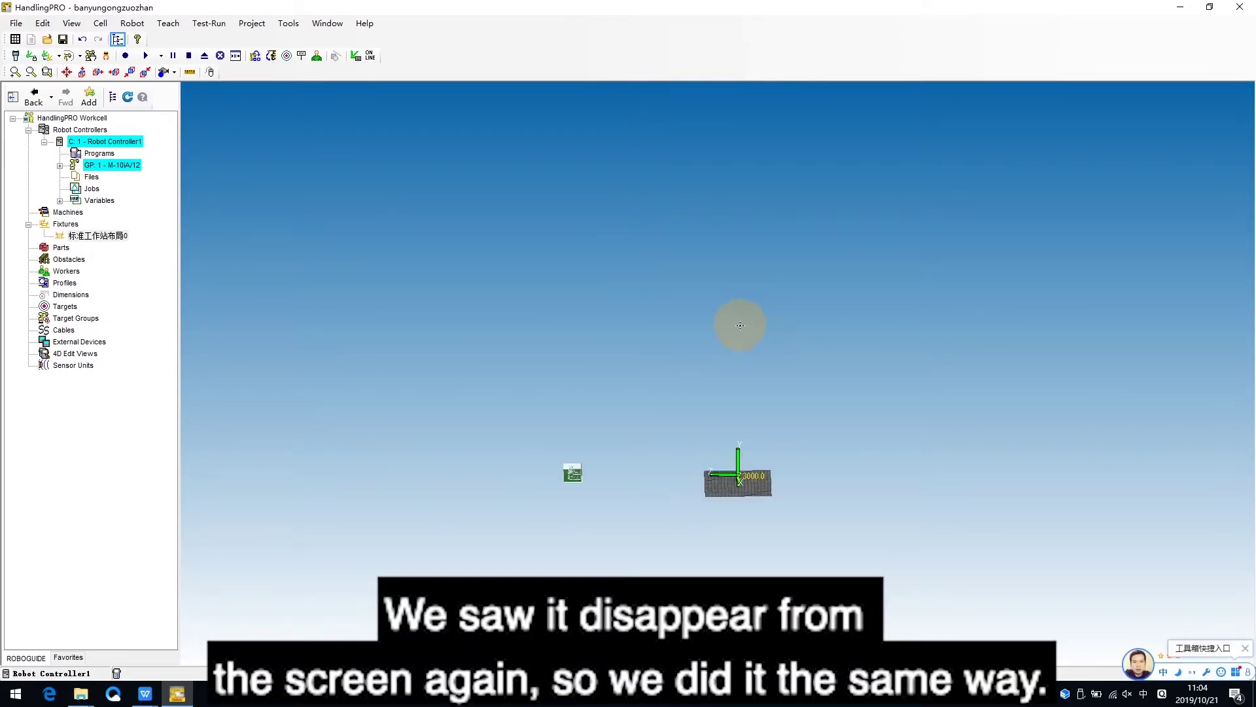
{"action": "middle_click_drag", "start_coordinate": [721, 359], "coordinate": [786, 295]}
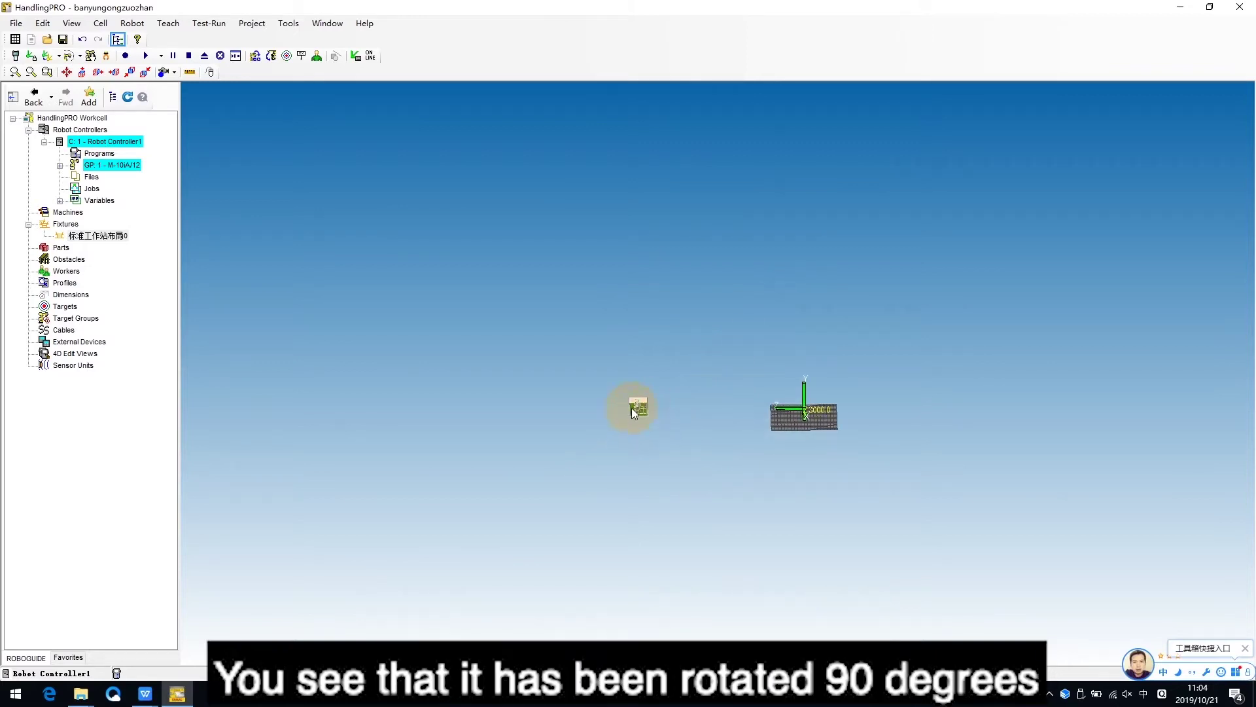
{"action": "right_click_drag", "start_coordinate": [656, 429], "coordinate": [757, 430]}
{"action": "scroll", "coordinate": [749, 430], "scroll_direction": "up", "scroll_amount": 4}
{"action": "right_click_drag", "start_coordinate": [641, 468], "coordinate": [780, 484]}
{"action": "middle_click_drag", "start_coordinate": [895, 519], "coordinate": [662, 458]}
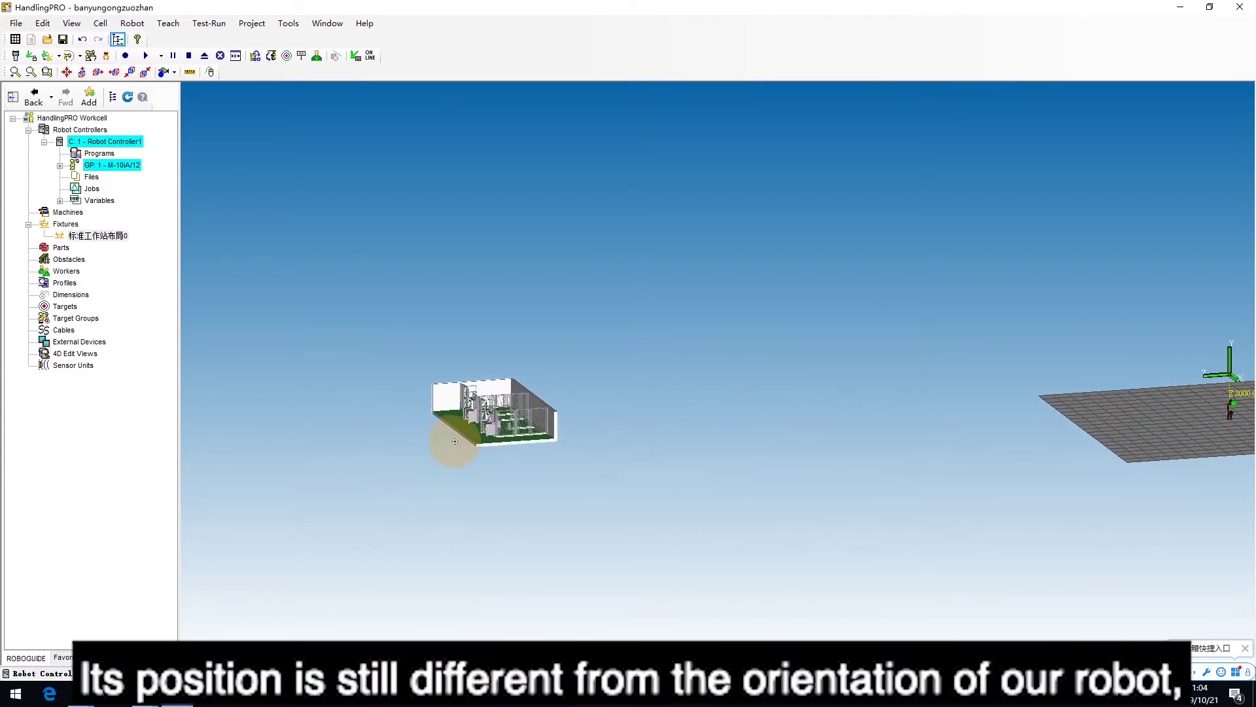
{"action": "middle_click_drag", "start_coordinate": [1024, 499], "coordinate": [1148, 415]}
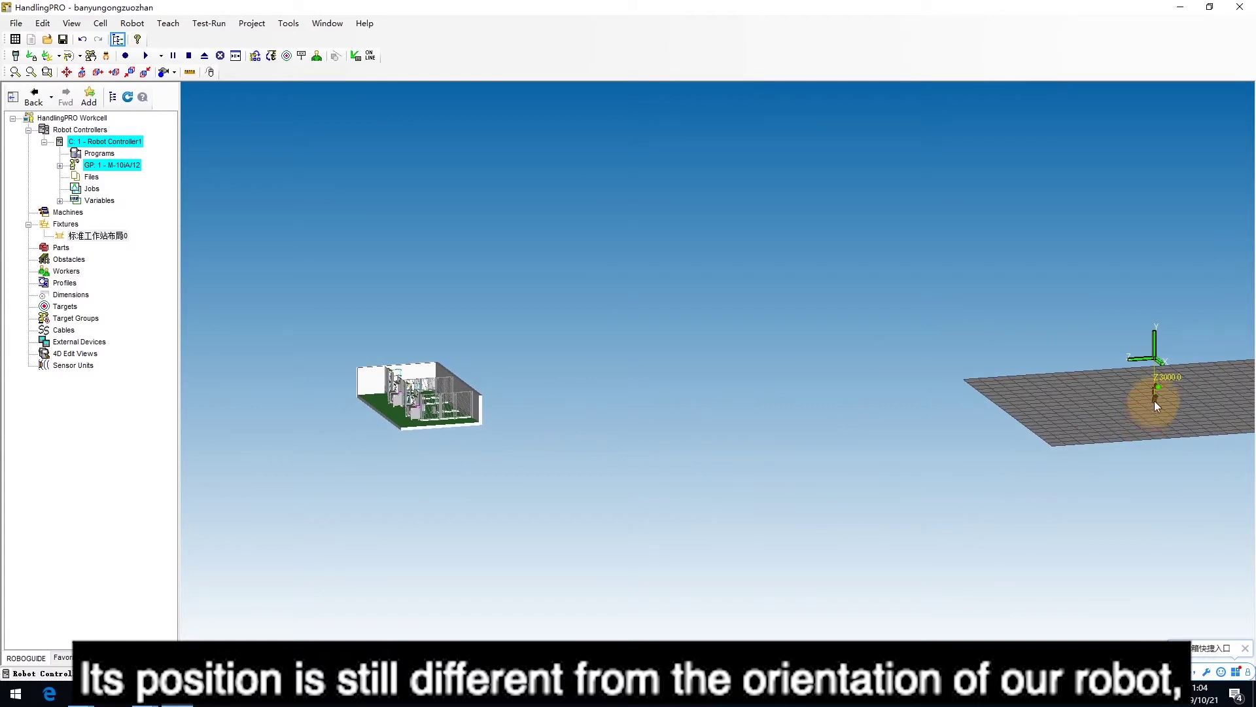
- Rotate the 标准工作站布局0 fixture about the Z axis by setting its R location to 90 degrees, and close its properties
{"action": "left_click", "coordinate": [110, 237]}
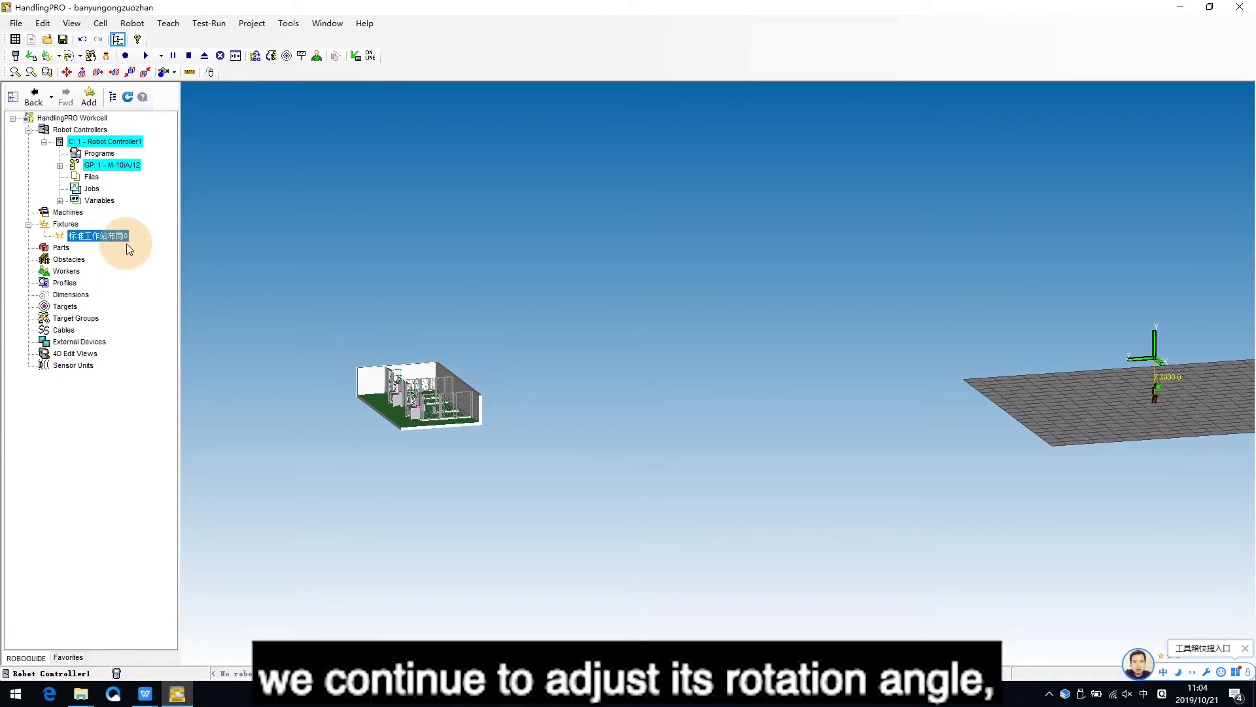
{"action": "double_click", "coordinate": [81, 237]}
{"action": "left_click_drag", "start_coordinate": [479, 213], "coordinate": [715, 218]}
{"action": "left_click_drag", "start_coordinate": [680, 451], "coordinate": [715, 452]}
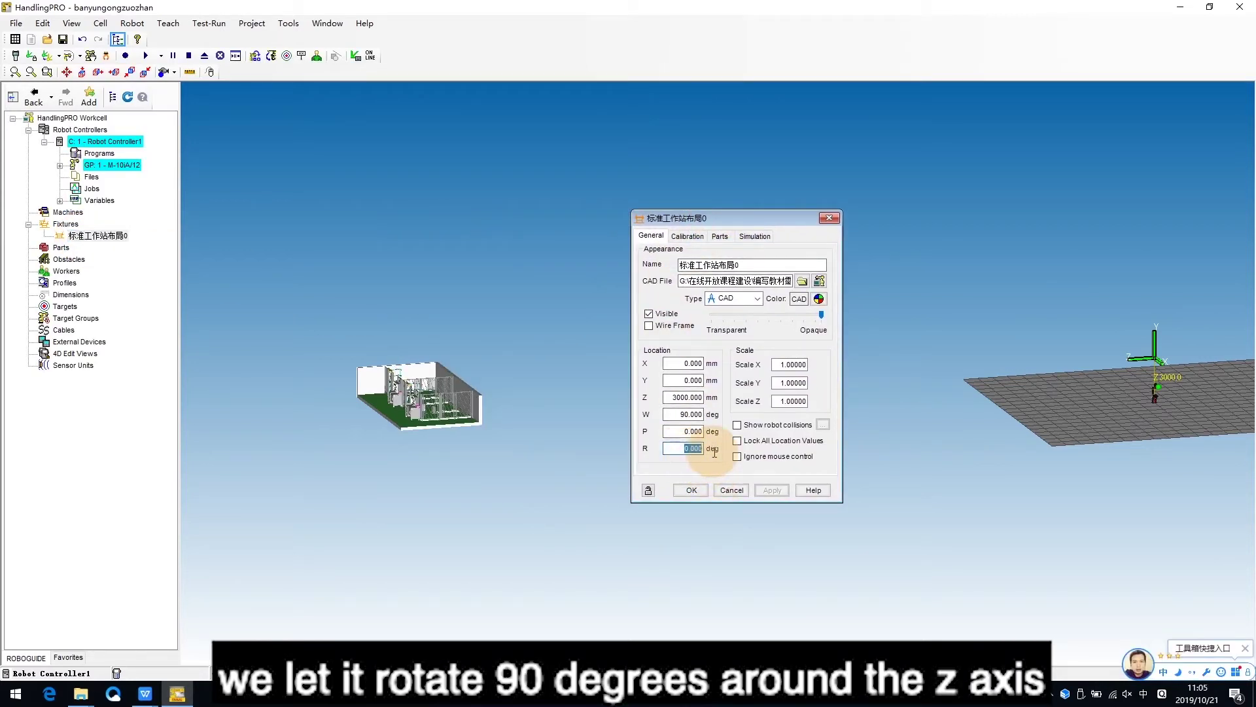
{"action": "type", "text": "90"}
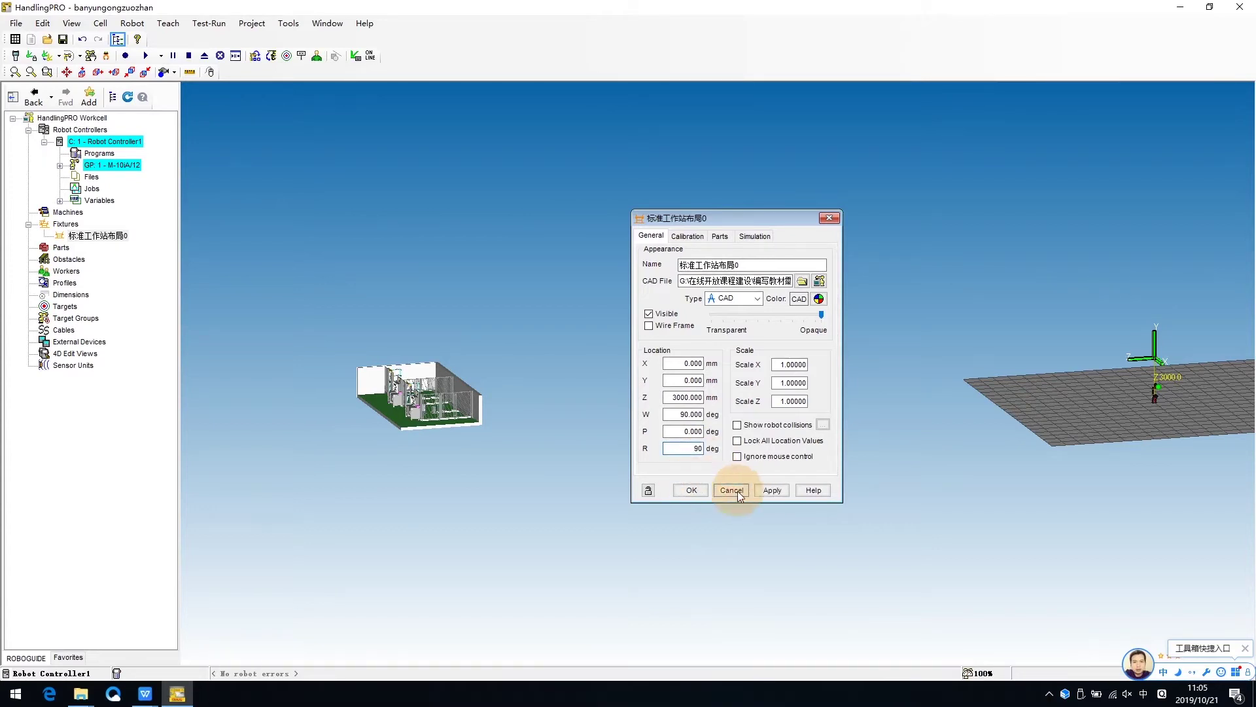
{"action": "left_click", "coordinate": [772, 490]}
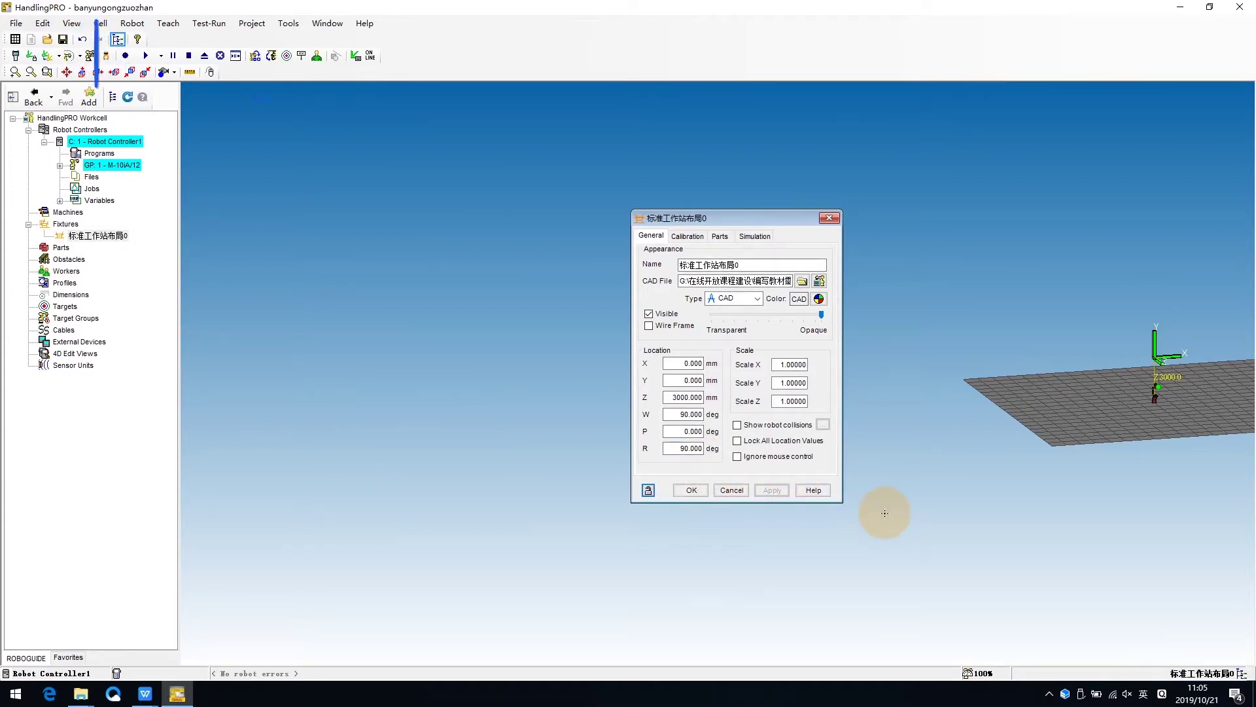
{"action": "left_click", "coordinate": [684, 490]}
- Move the 标准工作站布局0 fixture towards the robot's floor grid by setting its X location to -50000 mm
{"action": "right_click_drag", "start_coordinate": [822, 500], "coordinate": [783, 315]}
{"action": "scroll", "coordinate": [642, 488], "scroll_direction": "down", "scroll_amount": 5}
{"action": "right_click_drag", "start_coordinate": [642, 488], "coordinate": [909, 420]}
{"action": "right_click_drag", "start_coordinate": [1027, 404], "coordinate": [918, 502], "text": "ctrl"}
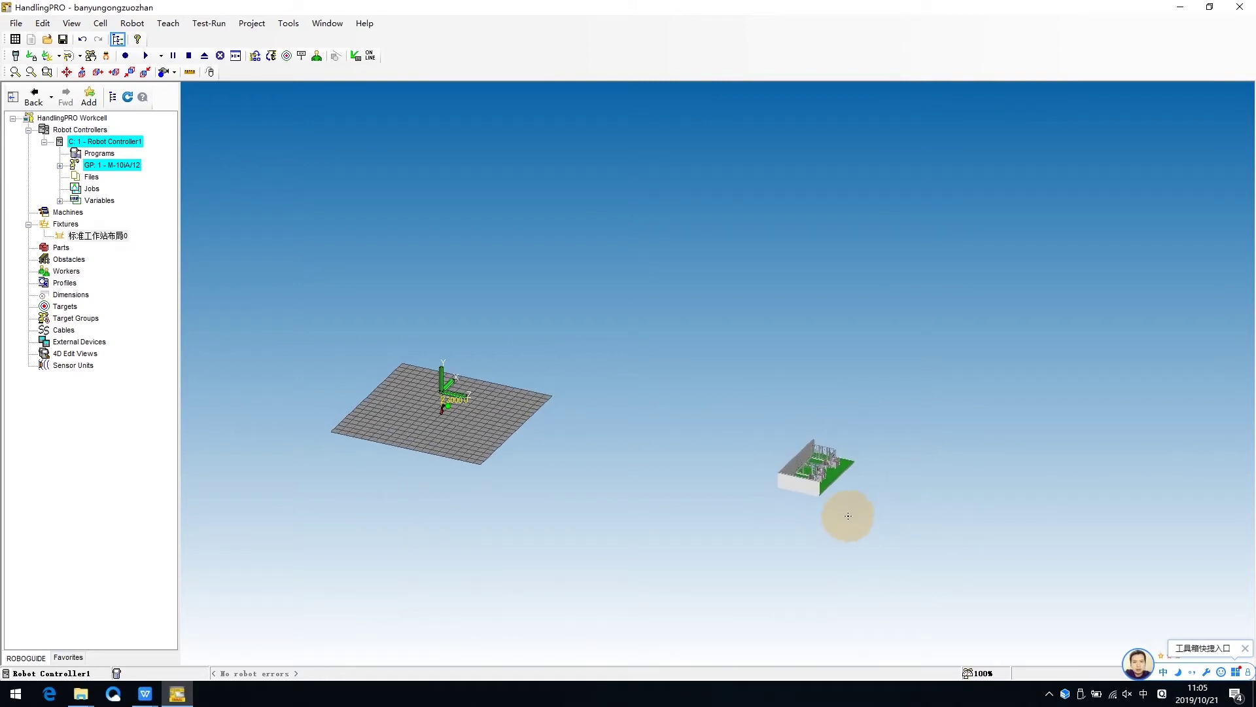
{"action": "double_click", "coordinate": [109, 236]}
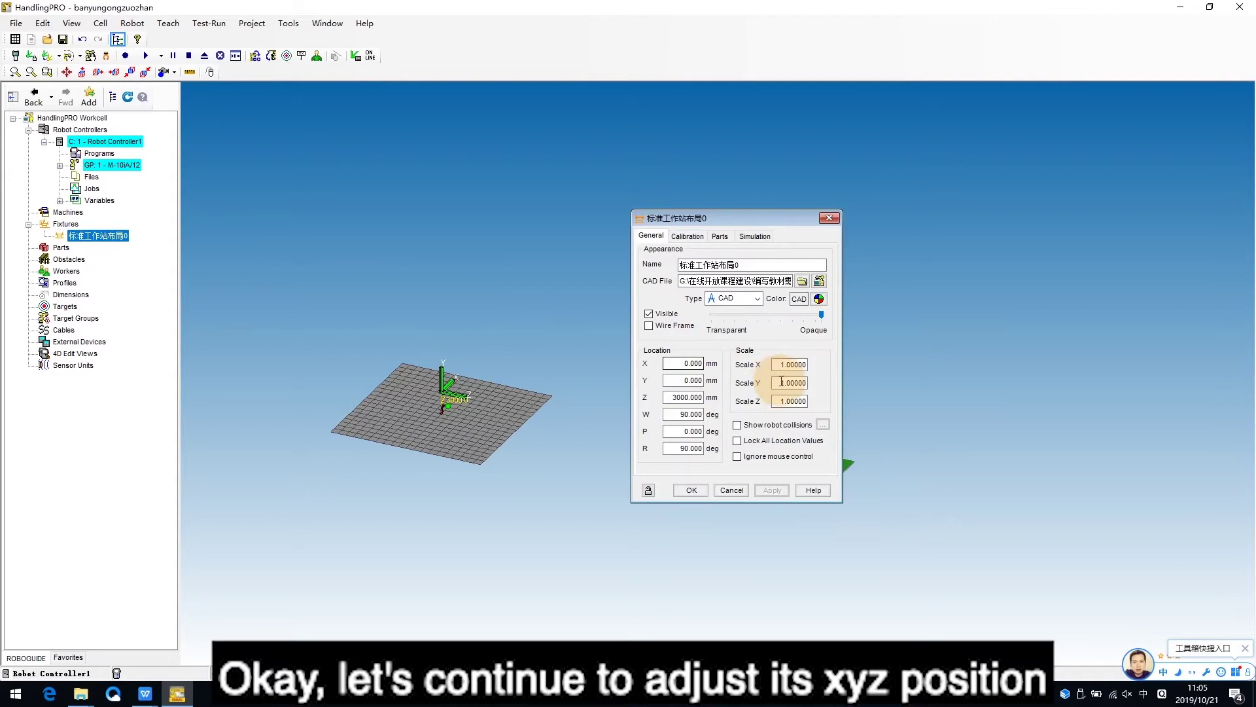
{"action": "left_click_drag", "start_coordinate": [725, 219], "coordinate": [1039, 186]}
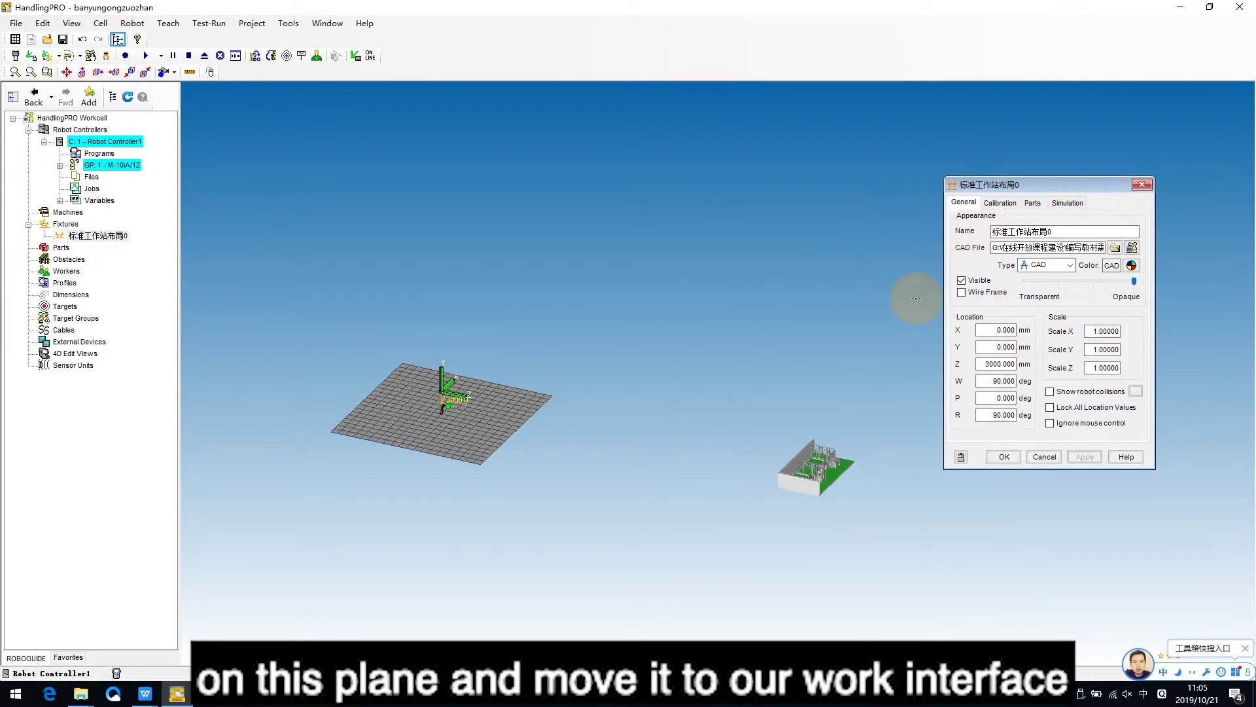
{"action": "left_click", "coordinate": [1013, 364]}
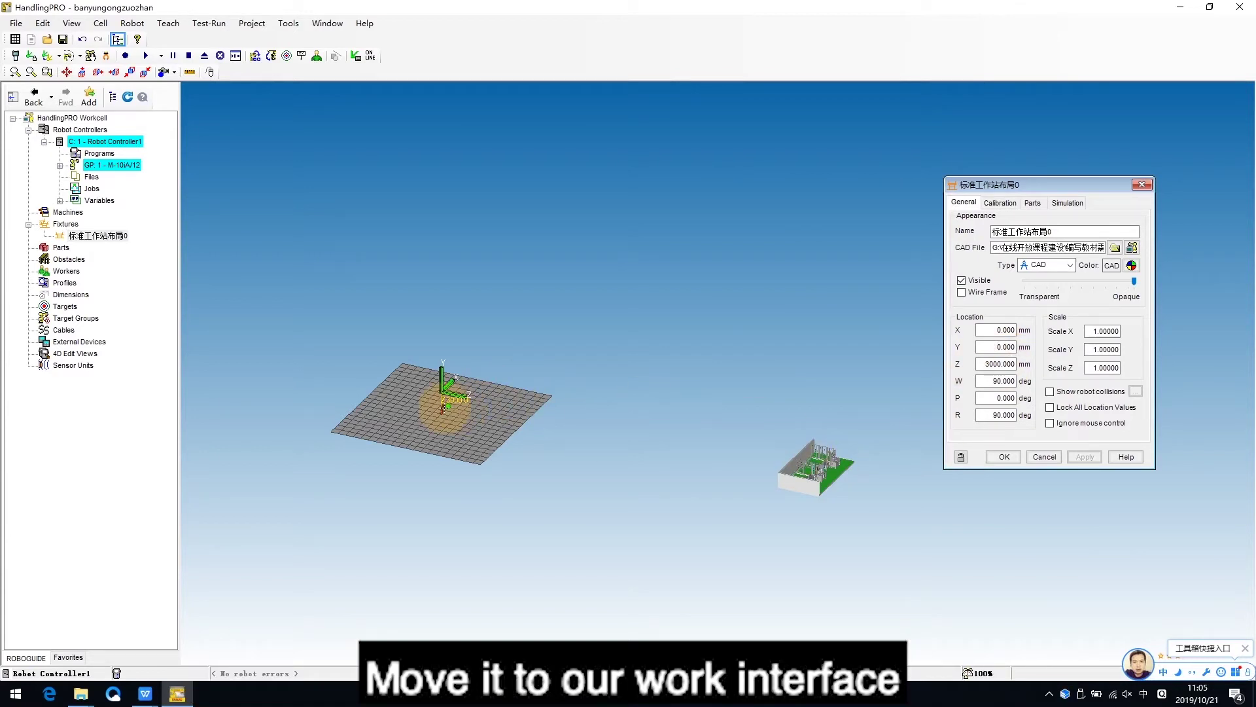
{"action": "double_click", "coordinate": [994, 330]}
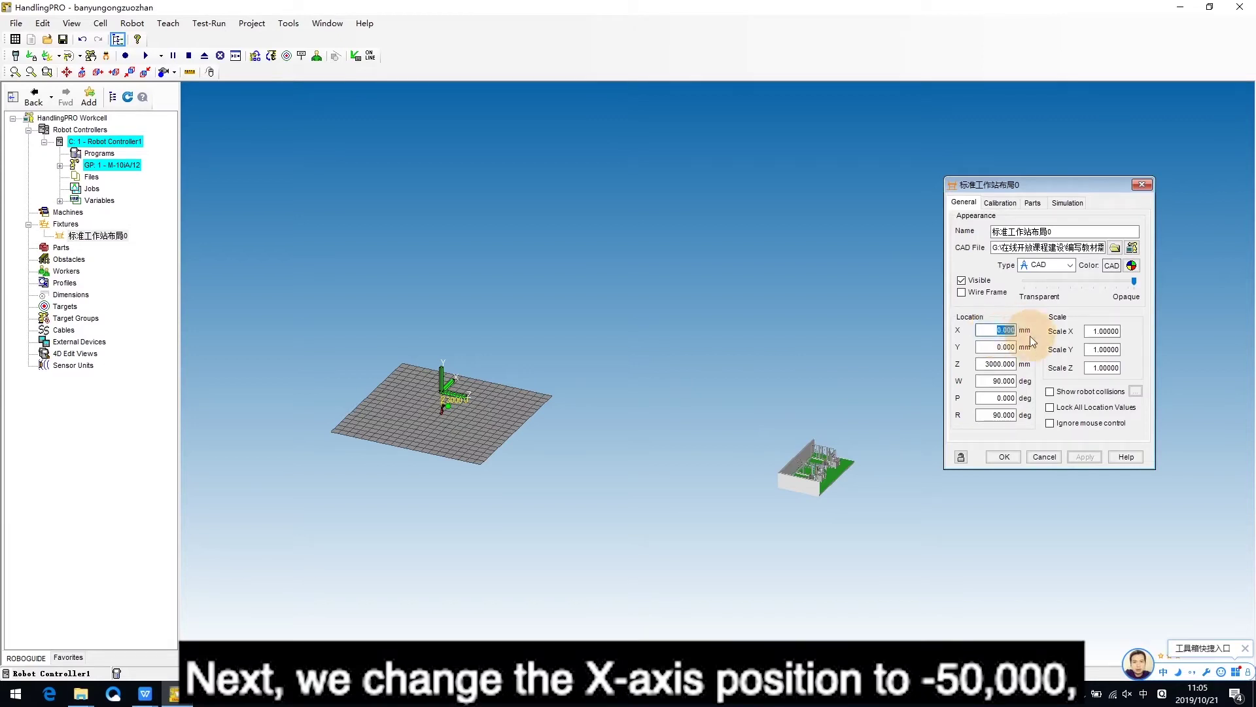
{"action": "key", "text": "BackSpace"}
{"action": "type", "text": "-"}
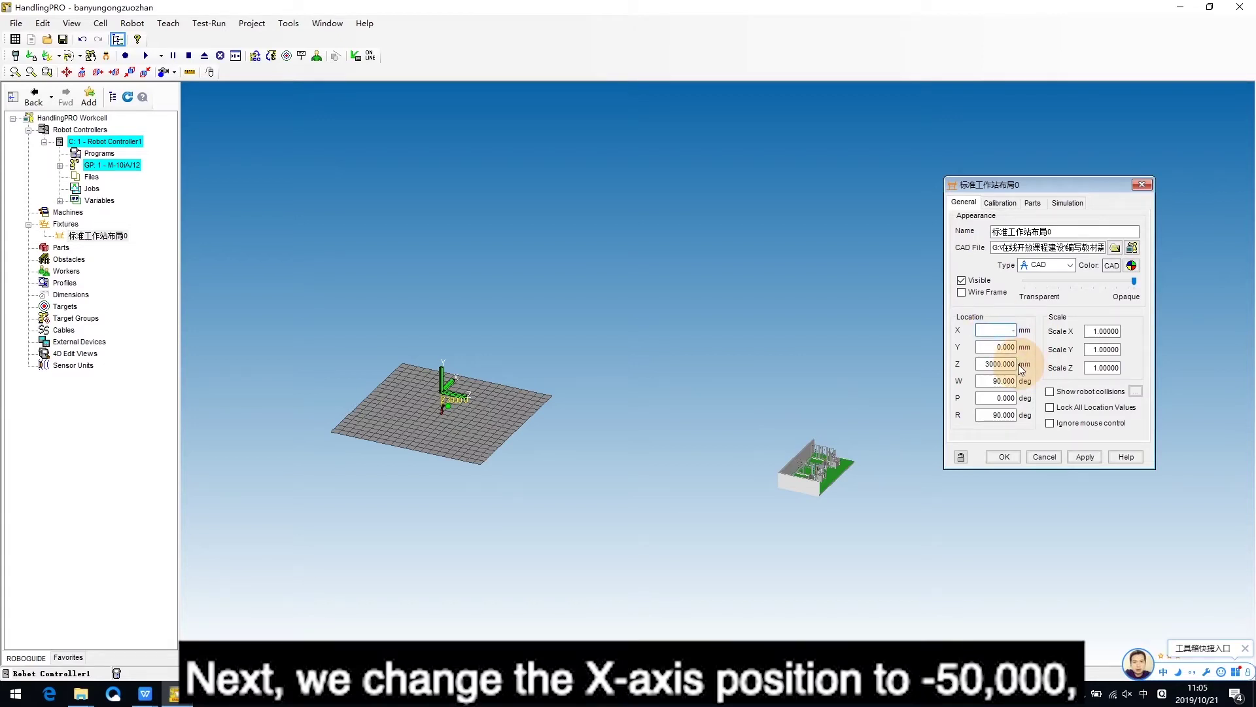
{"action": "type", "text": "50000"}
{"action": "left_click", "coordinate": [1081, 458]}
- Shift the workstation layout fixture sideways relative to the robot by setting its Y location to 2000 mm
{"action": "left_click", "coordinate": [775, 427]}
{"action": "right_click_drag", "start_coordinate": [776, 426], "coordinate": [664, 513]}
{"action": "scroll", "coordinate": [639, 491], "scroll_direction": "up", "scroll_amount": 5}
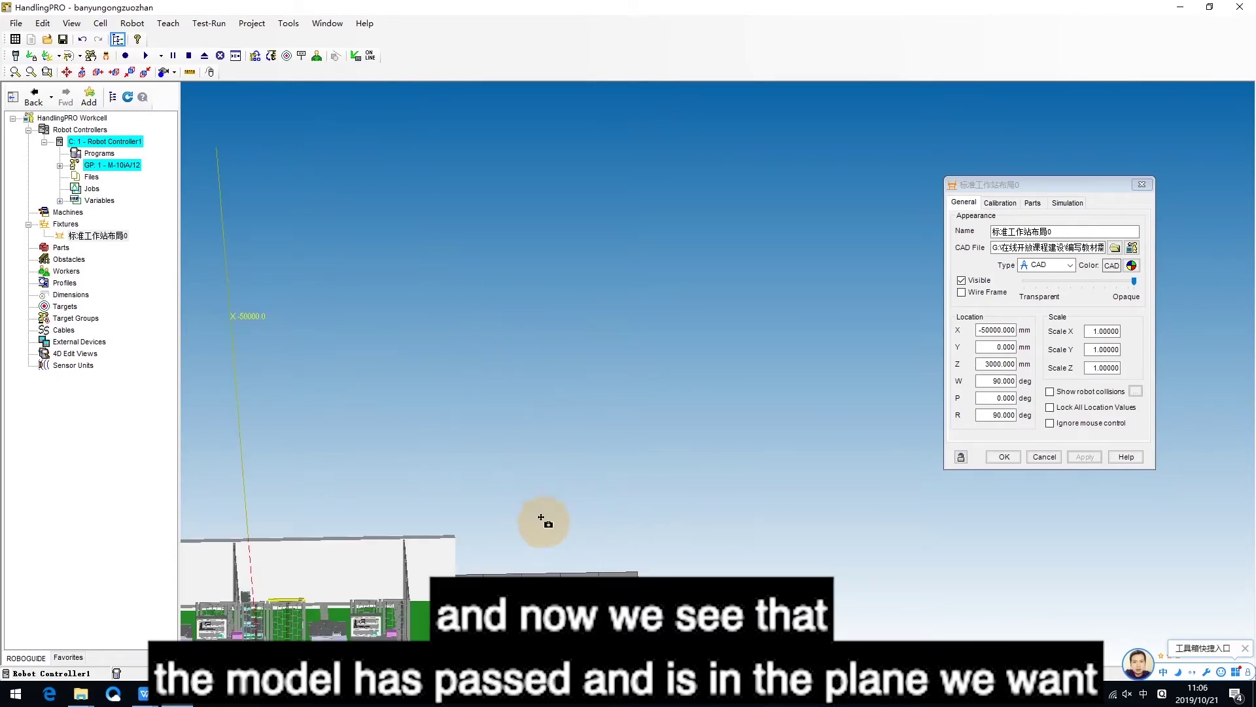
{"action": "right_click_drag", "start_coordinate": [542, 518], "coordinate": [825, 431]}
{"action": "right_click_drag", "start_coordinate": [827, 508], "coordinate": [701, 426]}
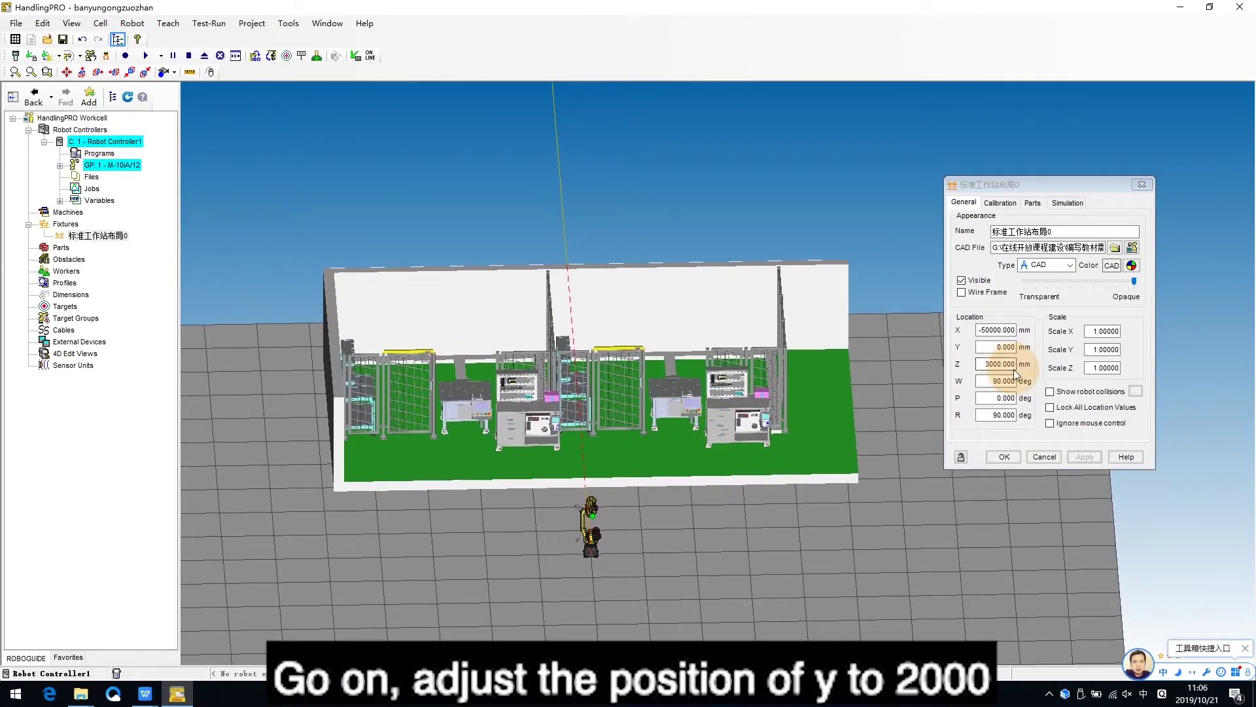
{"action": "left_click", "coordinate": [989, 347]}
{"action": "left_click_drag", "start_coordinate": [988, 347], "coordinate": [1029, 345]}
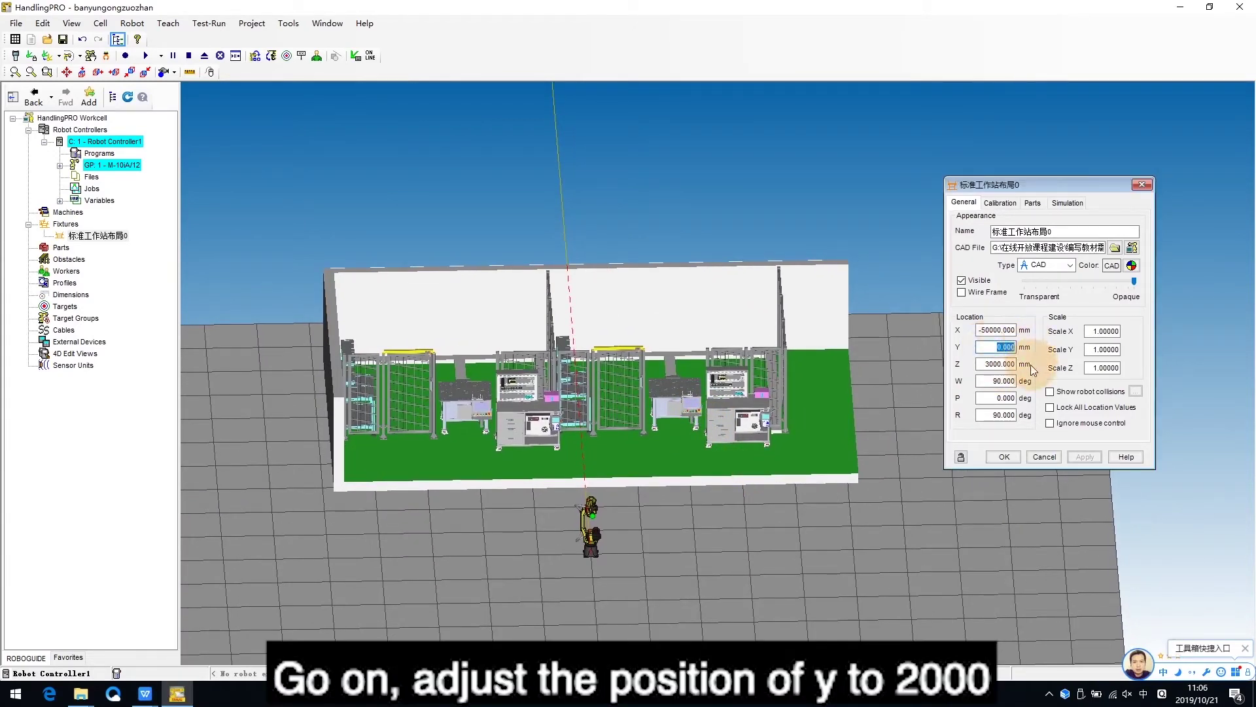
{"action": "type", "text": "200"}
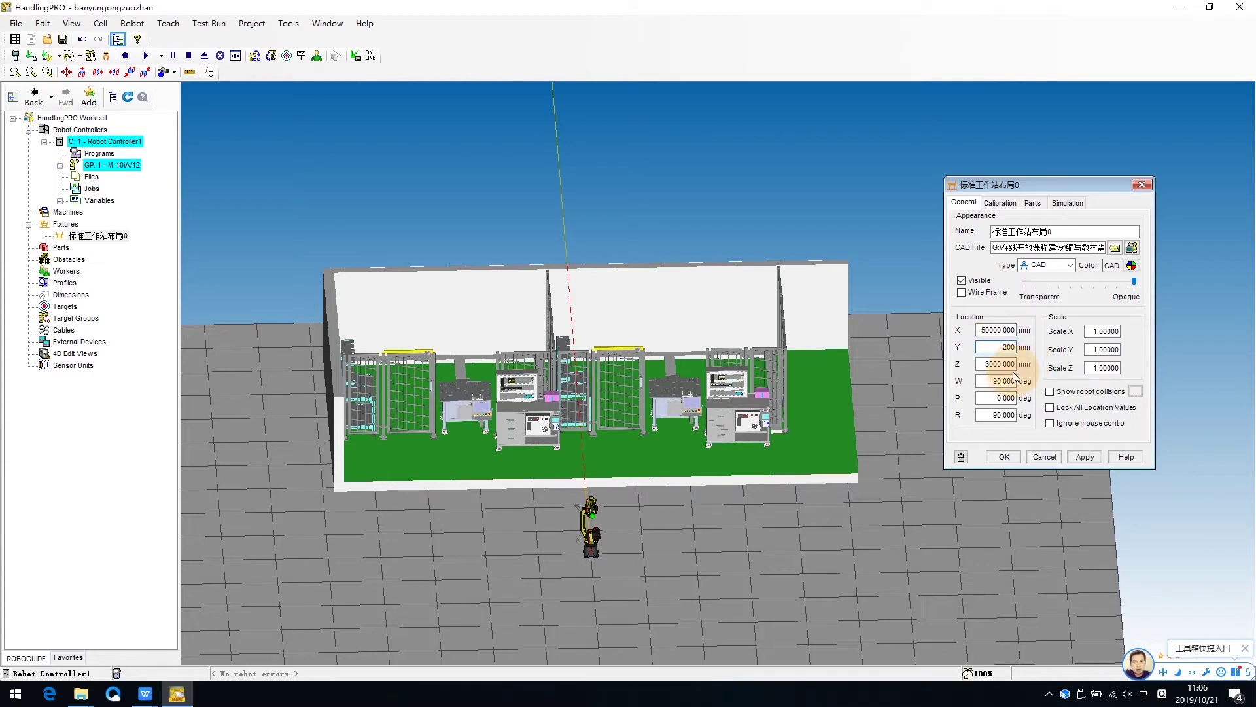
{"action": "left_click", "coordinate": [1084, 457]}
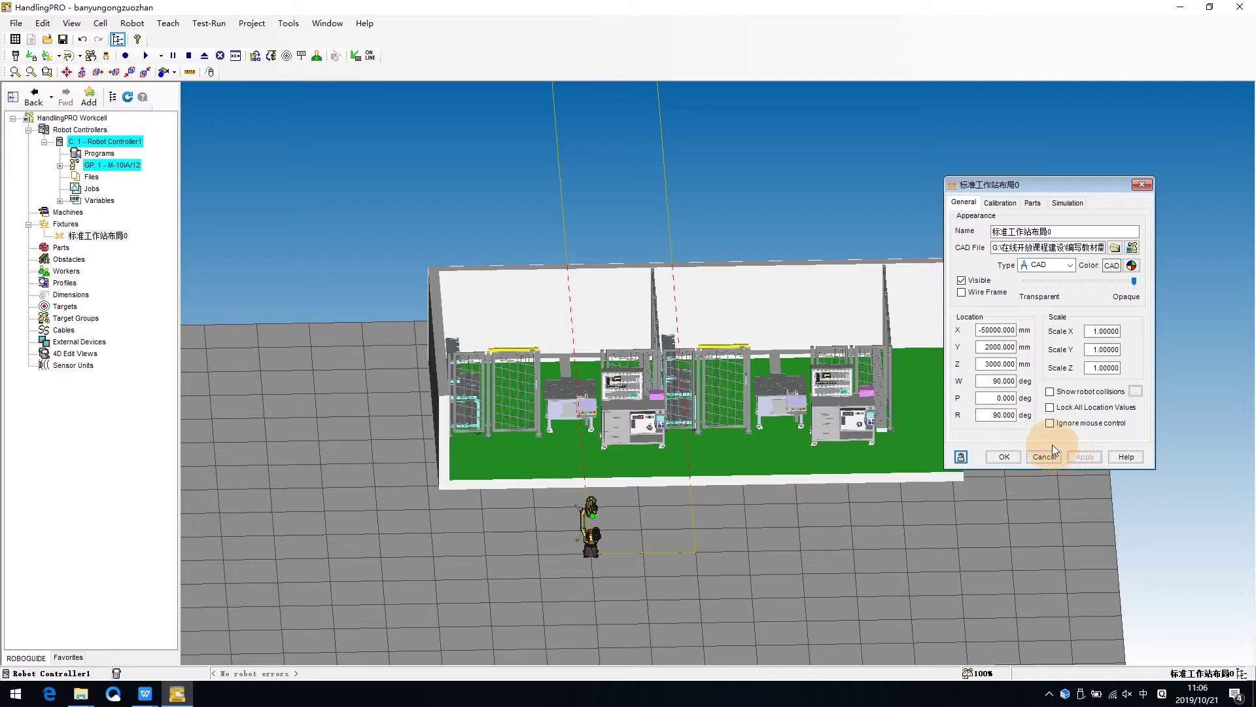
- Lower the 标准工作站布局0 fixture by setting its Z location to 10 mm and applying the change
{"action": "right_click_drag", "start_coordinate": [876, 526], "coordinate": [935, 481]}
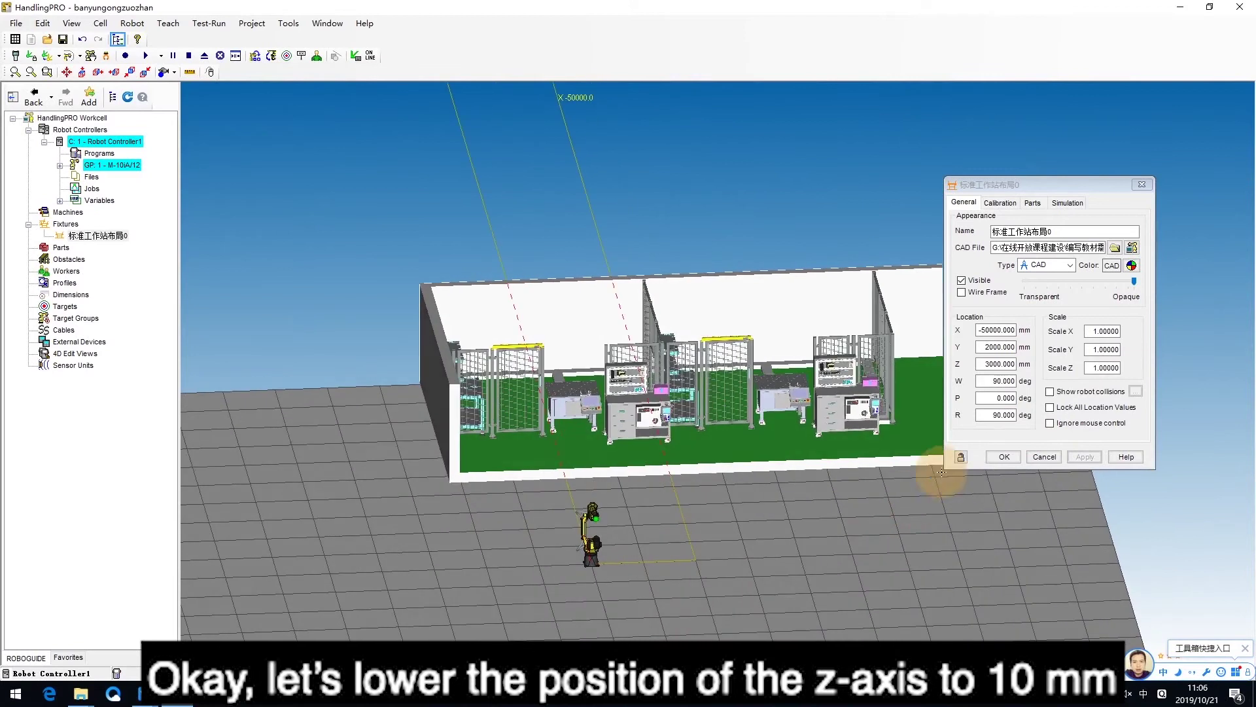
{"action": "double_click", "coordinate": [986, 365]}
{"action": "type", "text": "10"}
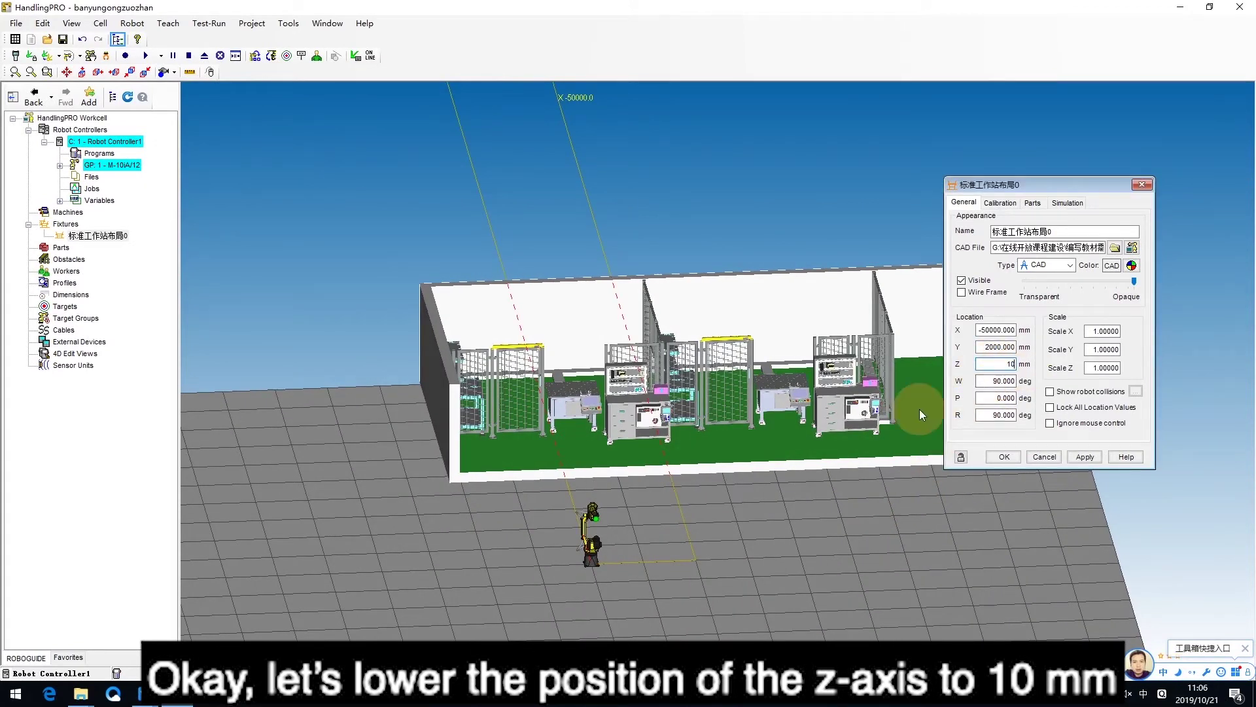
{"action": "left_click", "coordinate": [1085, 456]}
- Examine where the robot stands relative to the table and the mounting pedestal in the lowered workstation layout
{"action": "right_click_drag", "start_coordinate": [890, 518], "coordinate": [775, 481]}
{"action": "scroll", "coordinate": [775, 483], "scroll_direction": "up", "scroll_amount": 10}
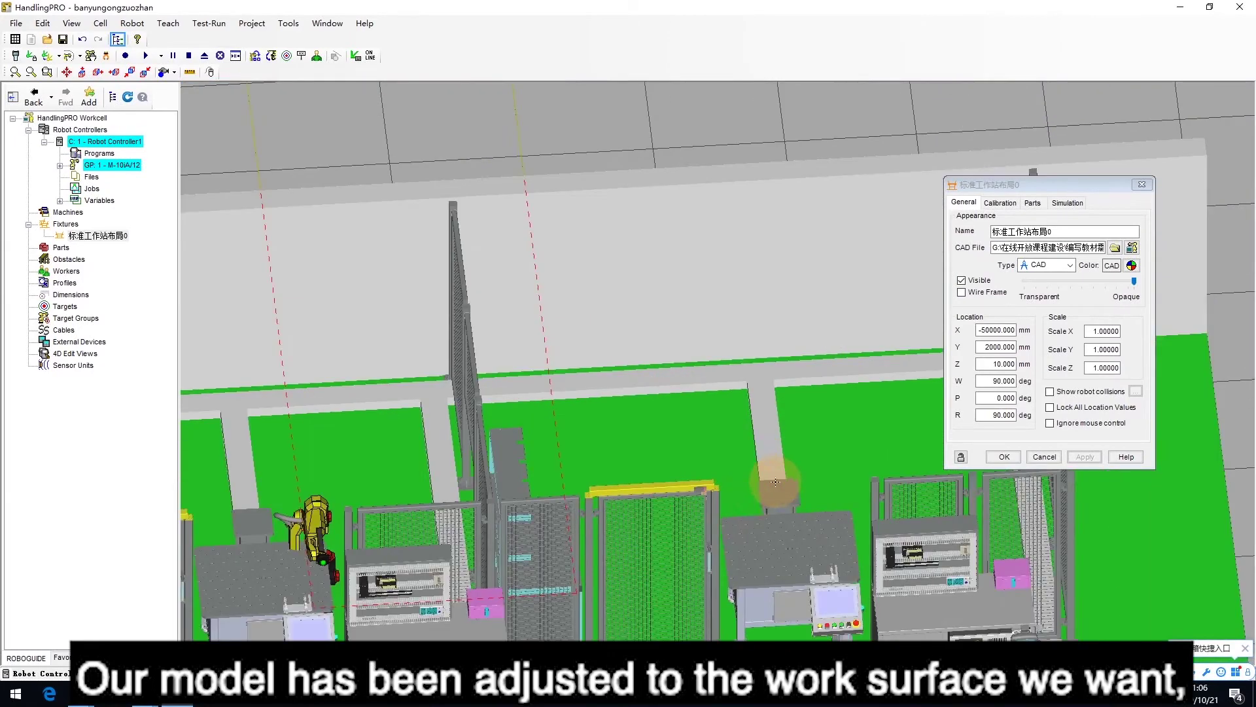
{"action": "scroll", "coordinate": [804, 398], "scroll_direction": "down", "scroll_amount": 10}
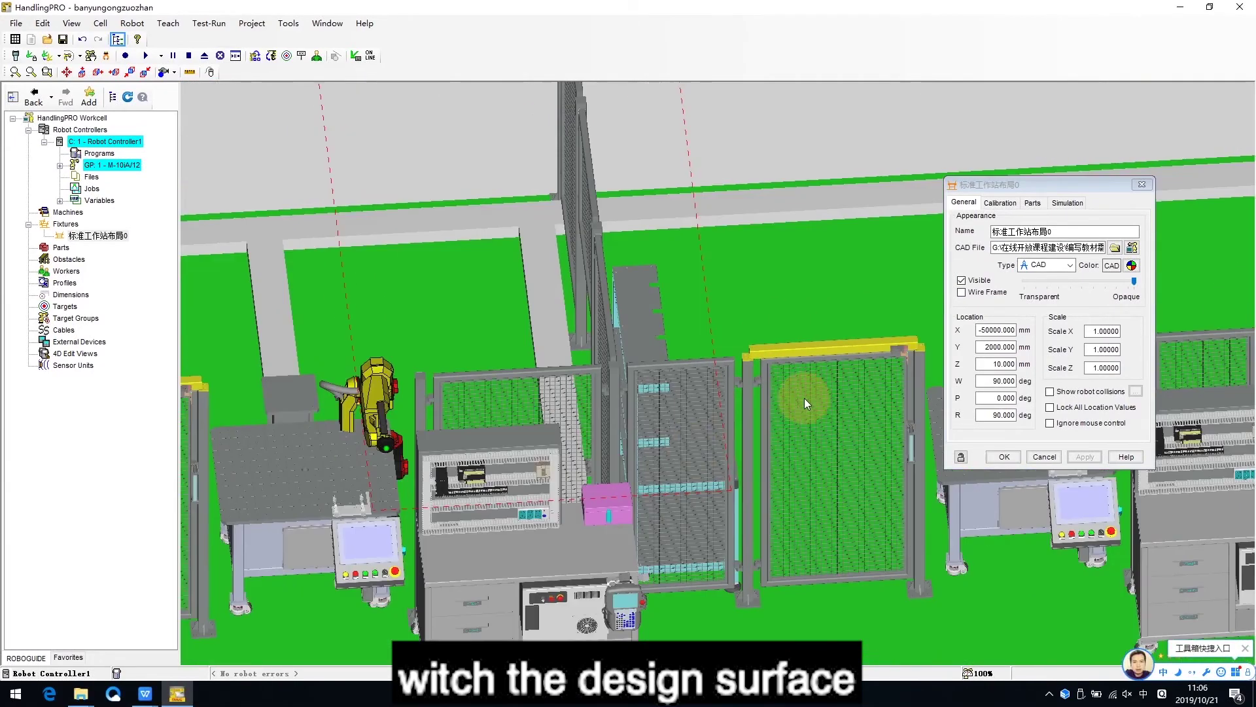
{"action": "scroll", "coordinate": [812, 423], "scroll_direction": "up", "scroll_amount": 6}
{"action": "right_click_drag", "start_coordinate": [812, 423], "coordinate": [785, 420]}
{"action": "right_click_drag", "start_coordinate": [888, 346], "coordinate": [681, 302]}
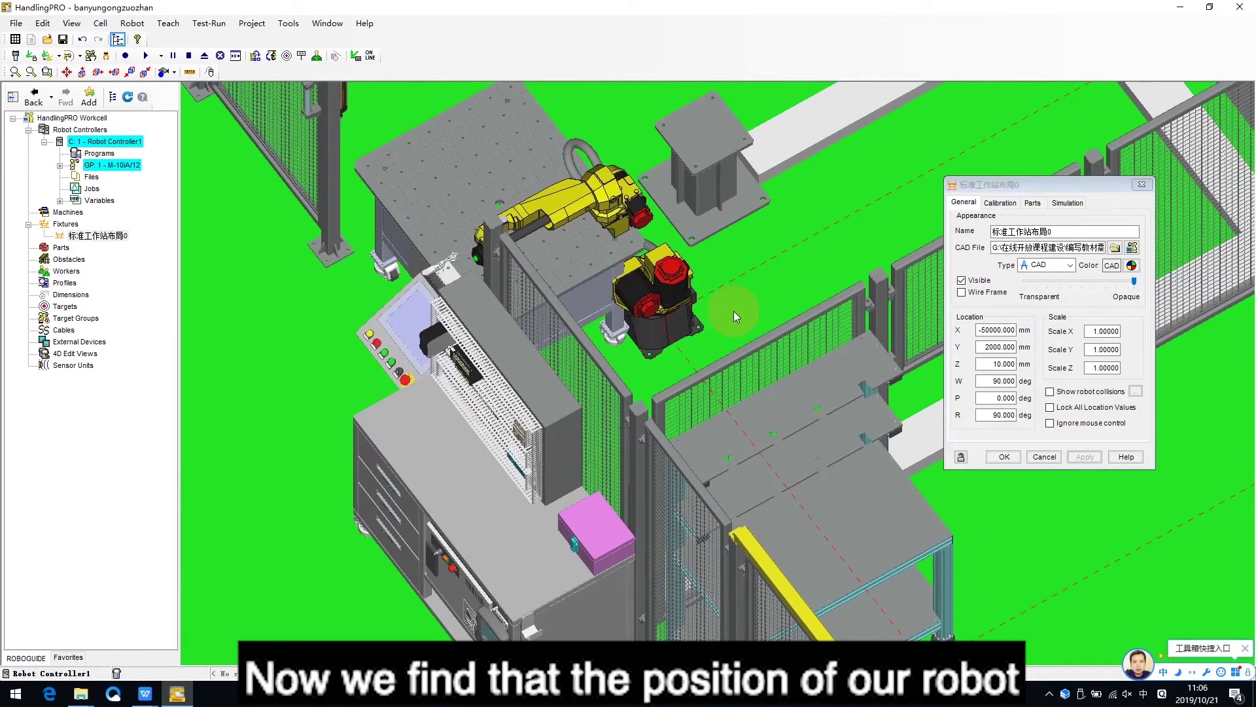
{"action": "left_click", "coordinate": [684, 301]}
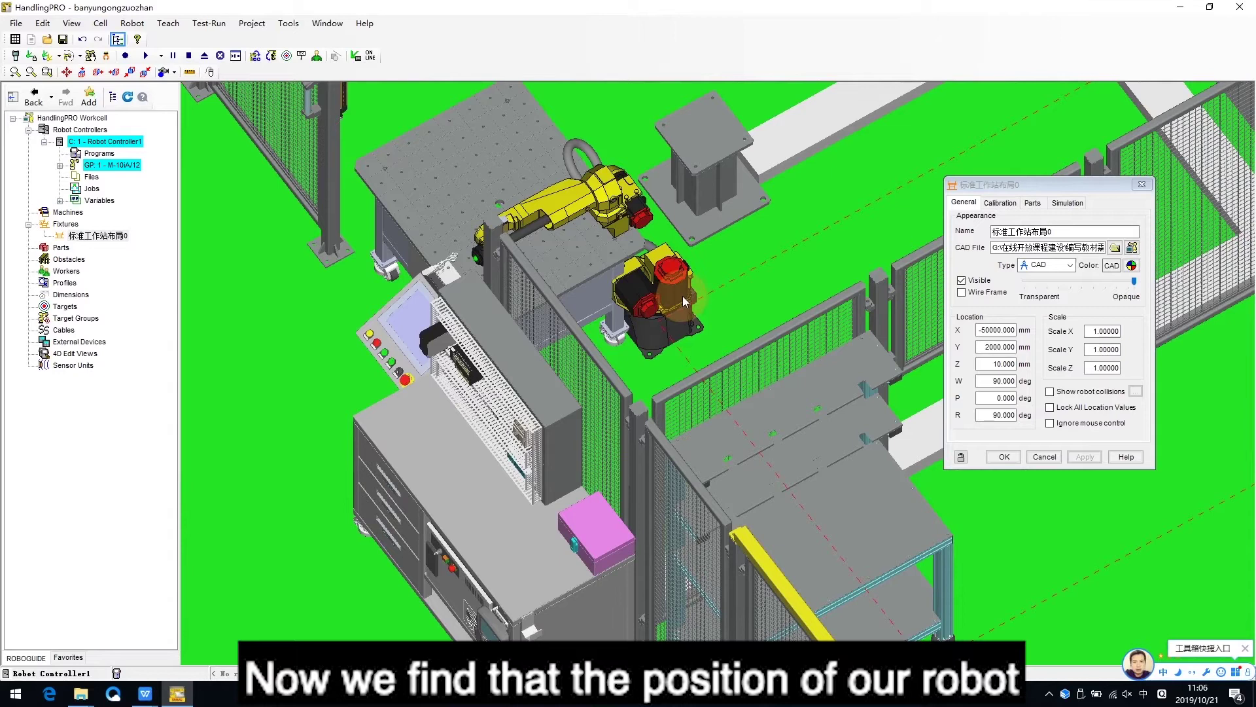
{"action": "right_click_drag", "start_coordinate": [753, 285], "coordinate": [703, 362], "text": "ctrl"}
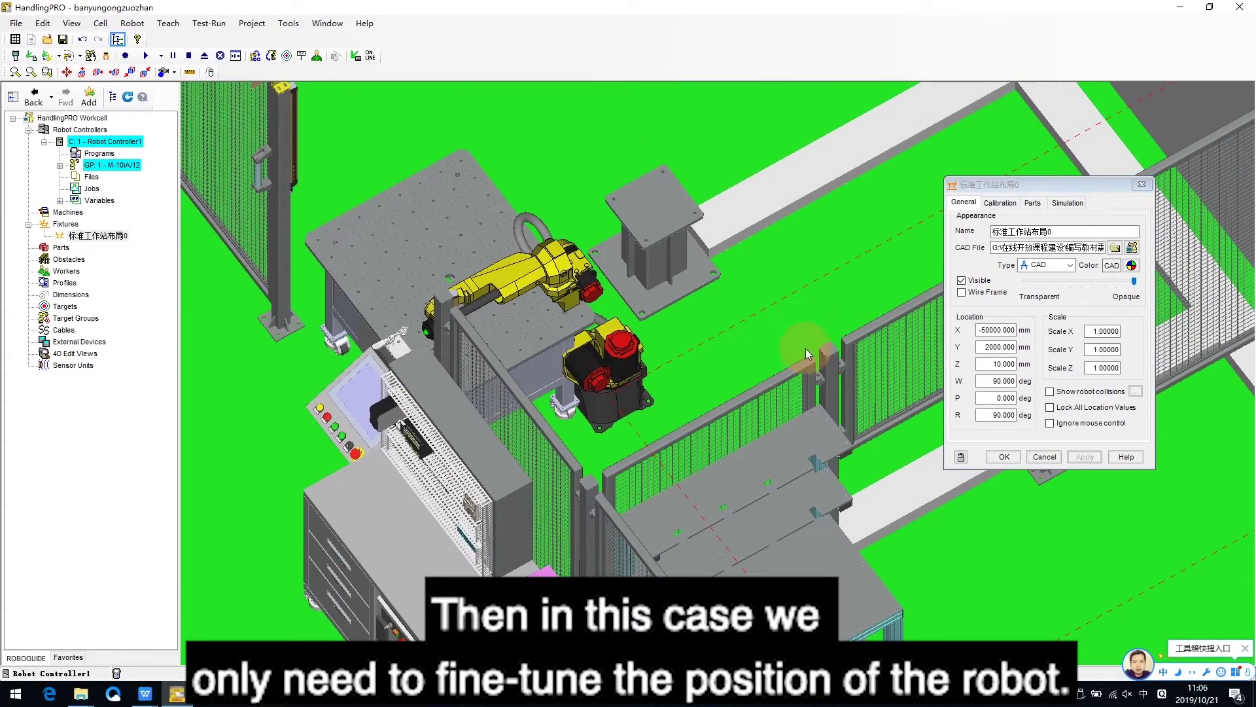
- Move the robot base across the floor towards the mounting pedestal and raise it to a height of about 700 mm
{"action": "double_click", "coordinate": [648, 379]}
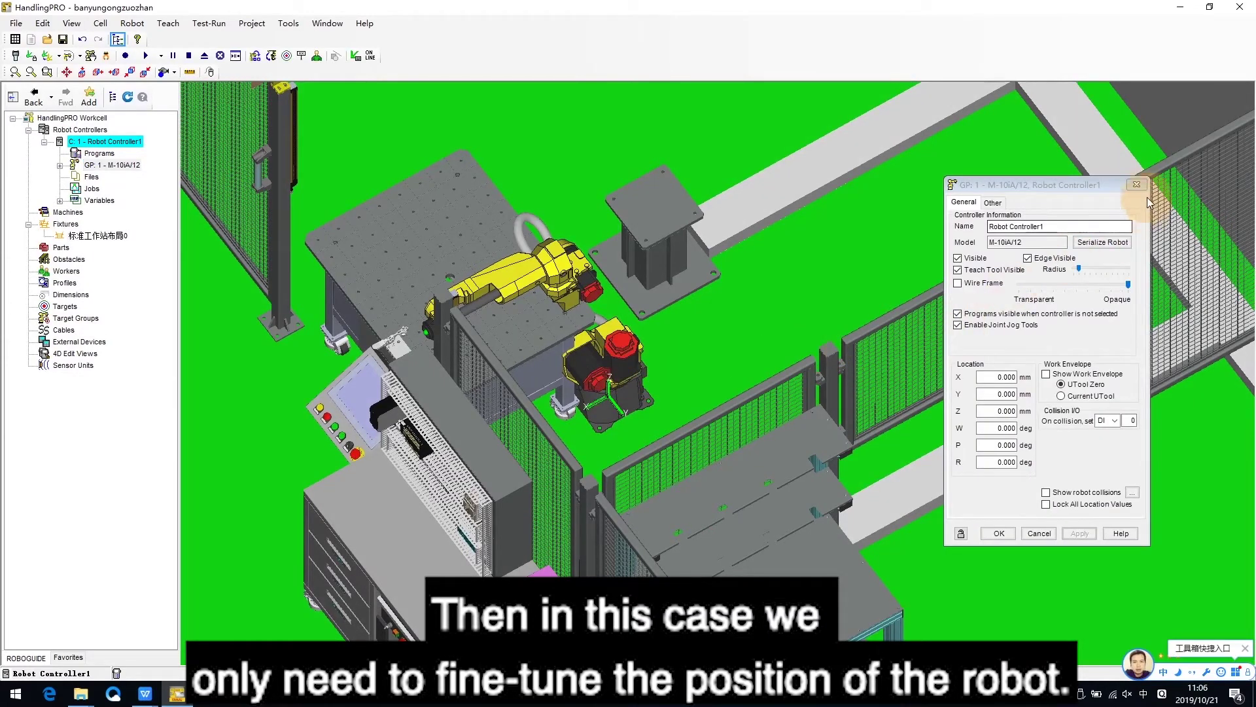
{"action": "left_click", "coordinate": [1138, 185]}
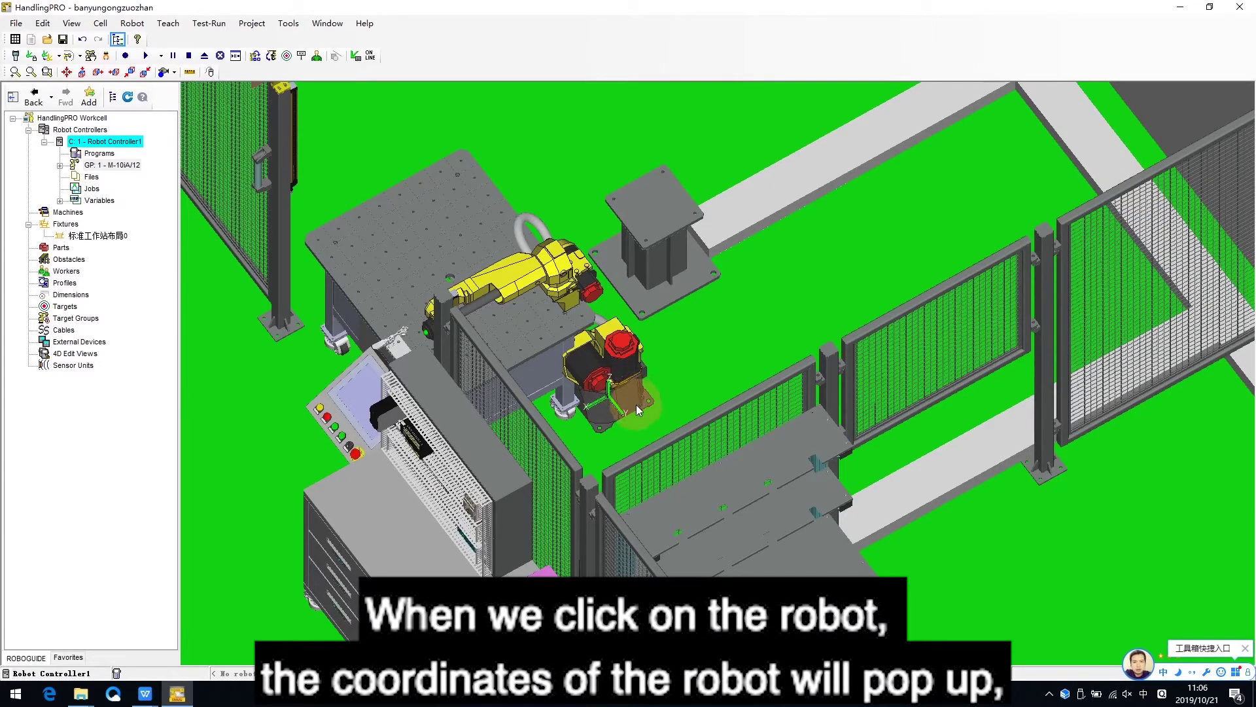
{"action": "left_click_drag", "start_coordinate": [615, 415], "coordinate": [703, 358]}
{"action": "right_click_drag", "start_coordinate": [799, 331], "coordinate": [727, 338]}
{"action": "left_click_drag", "start_coordinate": [727, 338], "coordinate": [742, 256]}
{"action": "right_click_drag", "start_coordinate": [742, 256], "coordinate": [819, 336]}
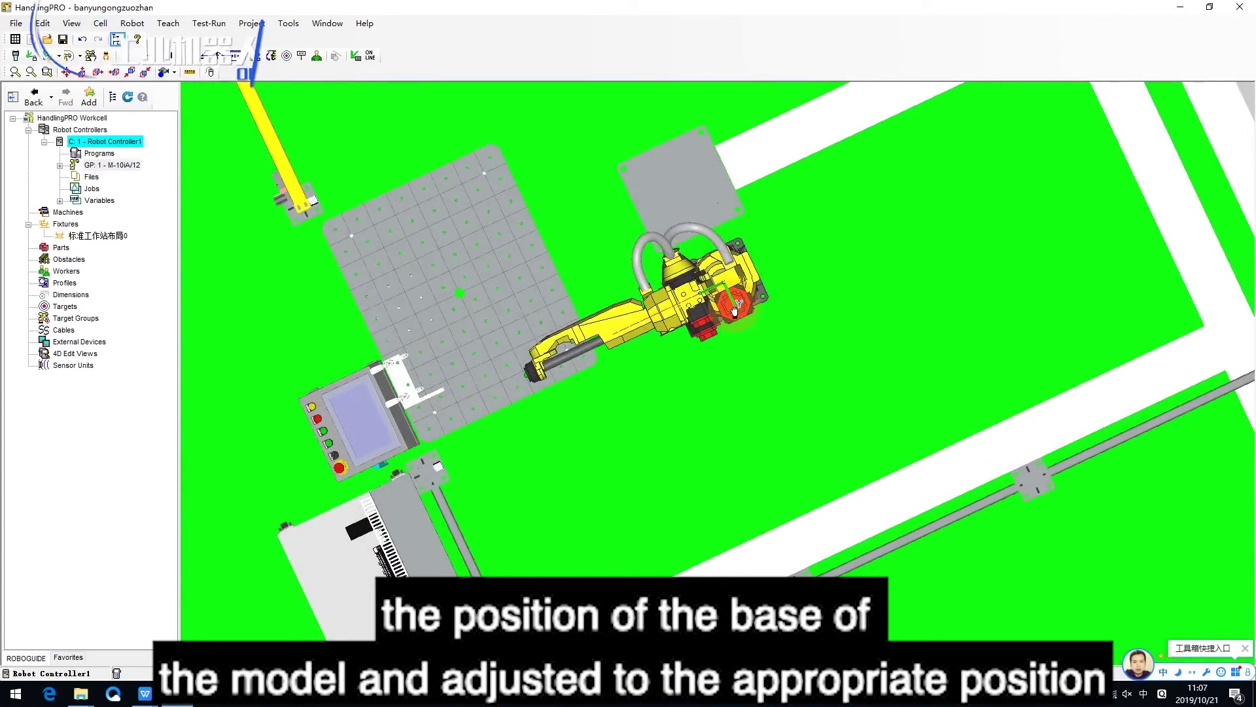
- Shift the robot over the pedestal to about X -540.7 mm, Y -439.9 mm, and lower it towards the mounting plate
{"action": "left_click_drag", "start_coordinate": [726, 284], "coordinate": [678, 196]}
{"action": "right_click_drag", "start_coordinate": [679, 196], "coordinate": [794, 284]}
{"action": "scroll", "coordinate": [720, 308], "scroll_direction": "up", "scroll_amount": 3}
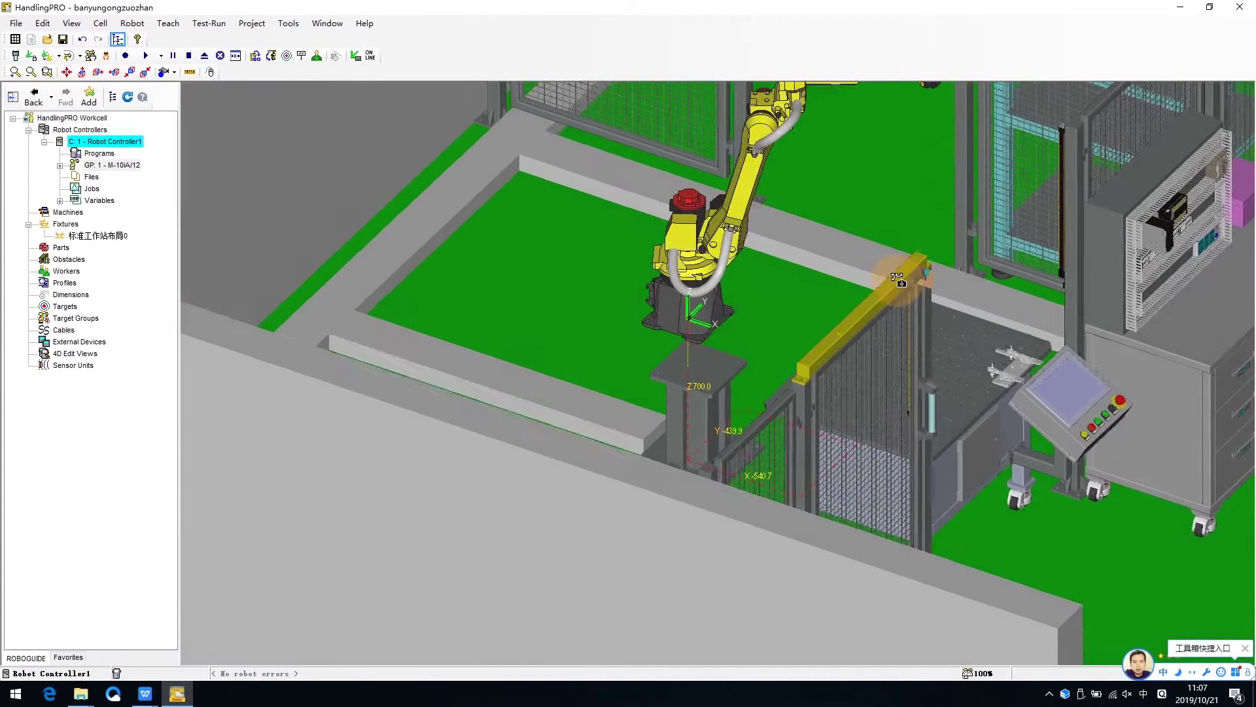
{"action": "left_click_drag", "start_coordinate": [689, 312], "coordinate": [692, 362]}
- Fine-tune the robot base on the pedestal's mounting plate to about X -515.7 mm, Y -419.5 mm, Z 460 mm
{"action": "right_click_drag", "start_coordinate": [792, 344], "coordinate": [731, 261]}
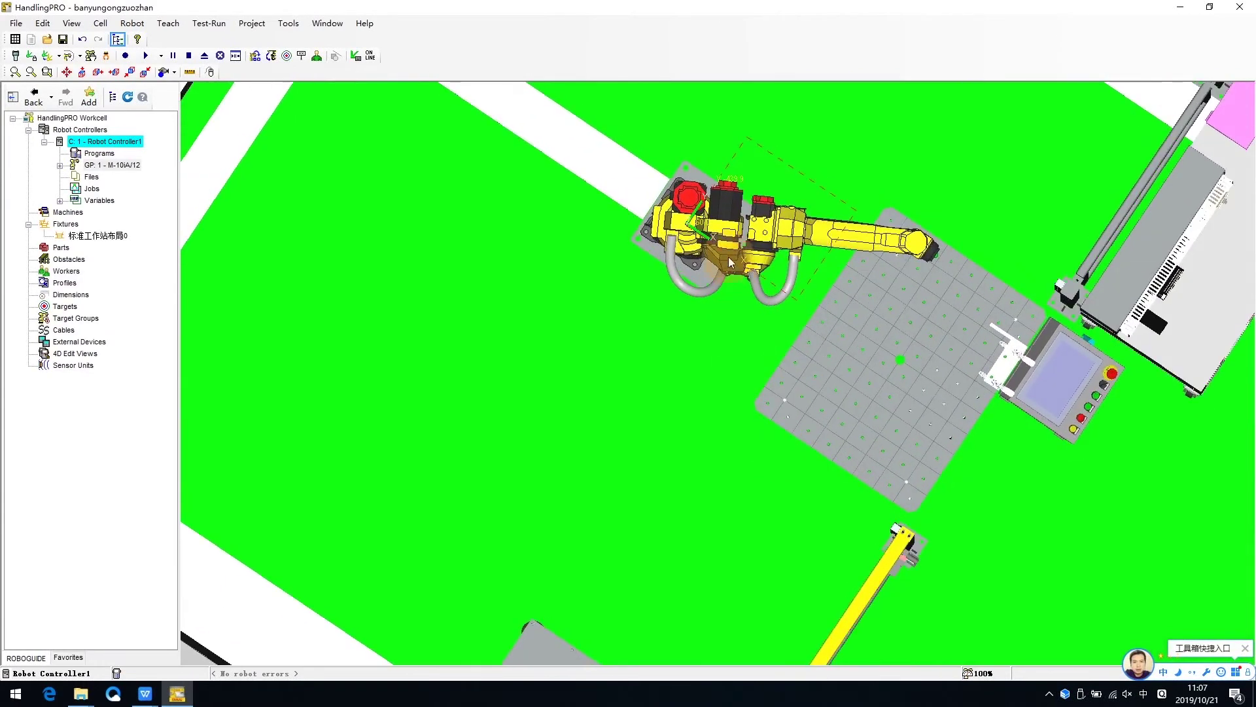
{"action": "left_click_drag", "start_coordinate": [701, 236], "coordinate": [711, 244]}
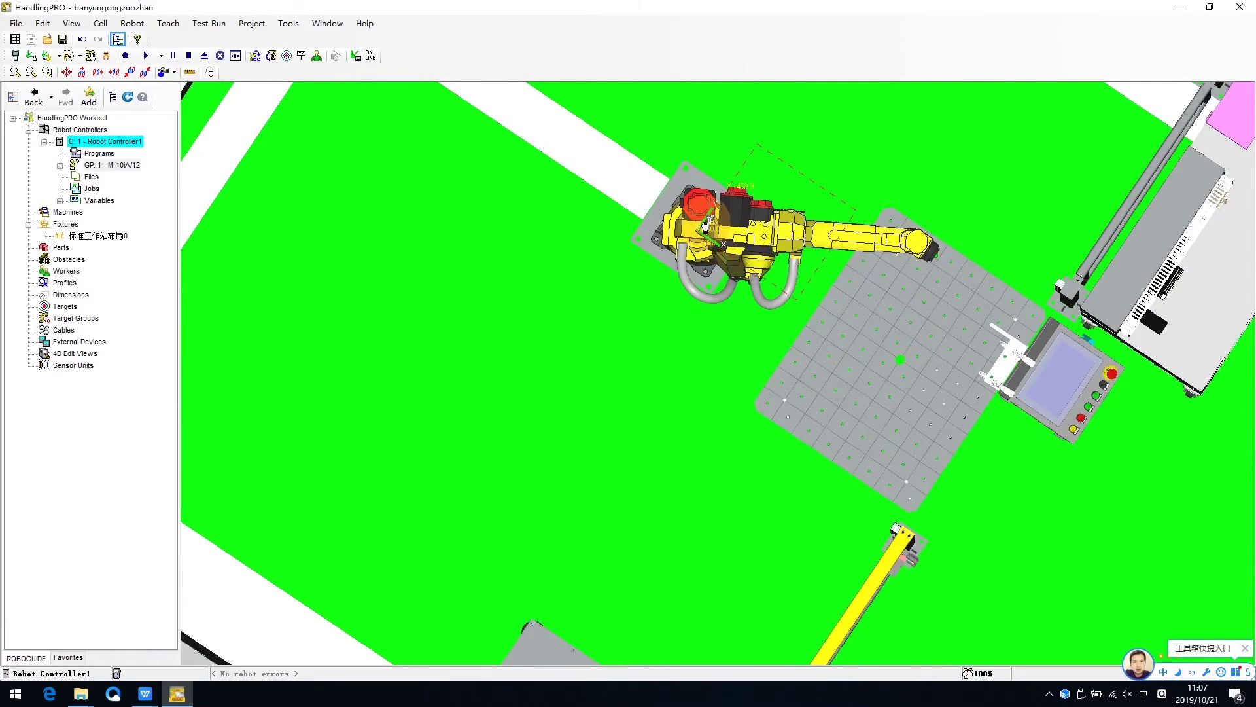
{"action": "right_click_drag", "start_coordinate": [687, 347], "coordinate": [693, 316]}
{"action": "left_click_drag", "start_coordinate": [666, 318], "coordinate": [869, 296]}
{"action": "right_click_drag", "start_coordinate": [912, 265], "coordinate": [564, 416]}
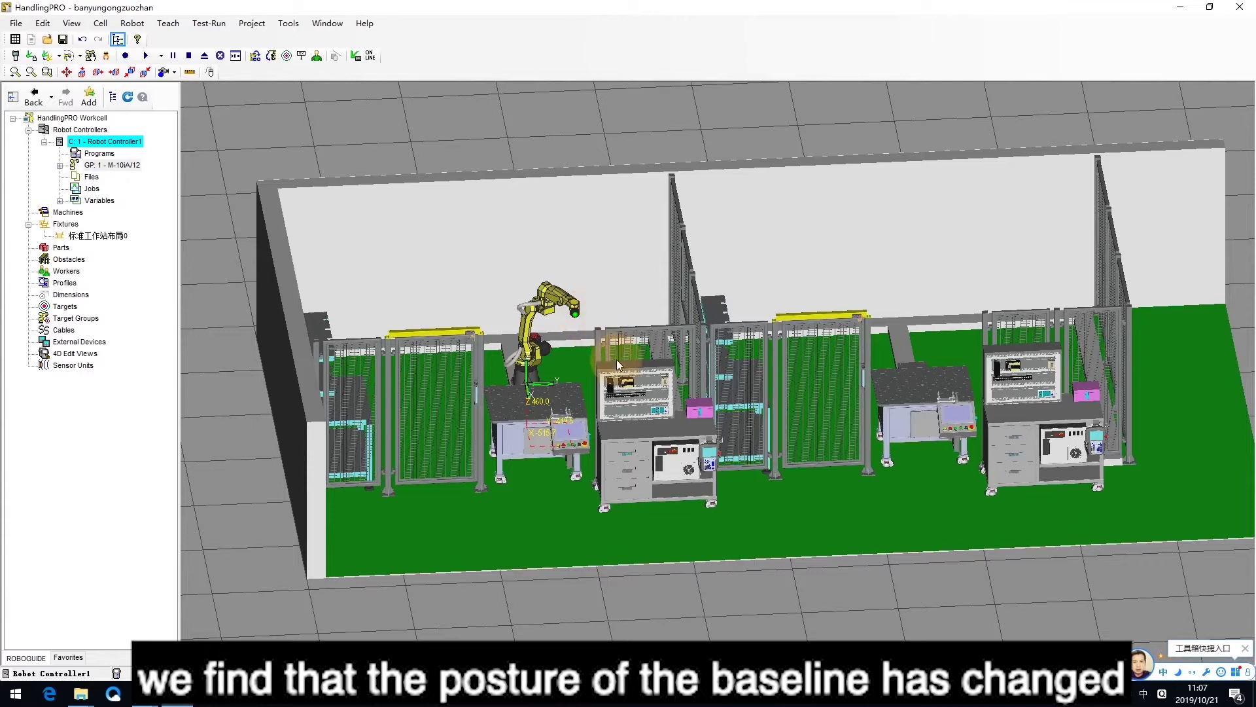
- Lock all location values in the M-10iA/12 robot's properties, apply the setting and close the properties
{"action": "double_click", "coordinate": [536, 358]}
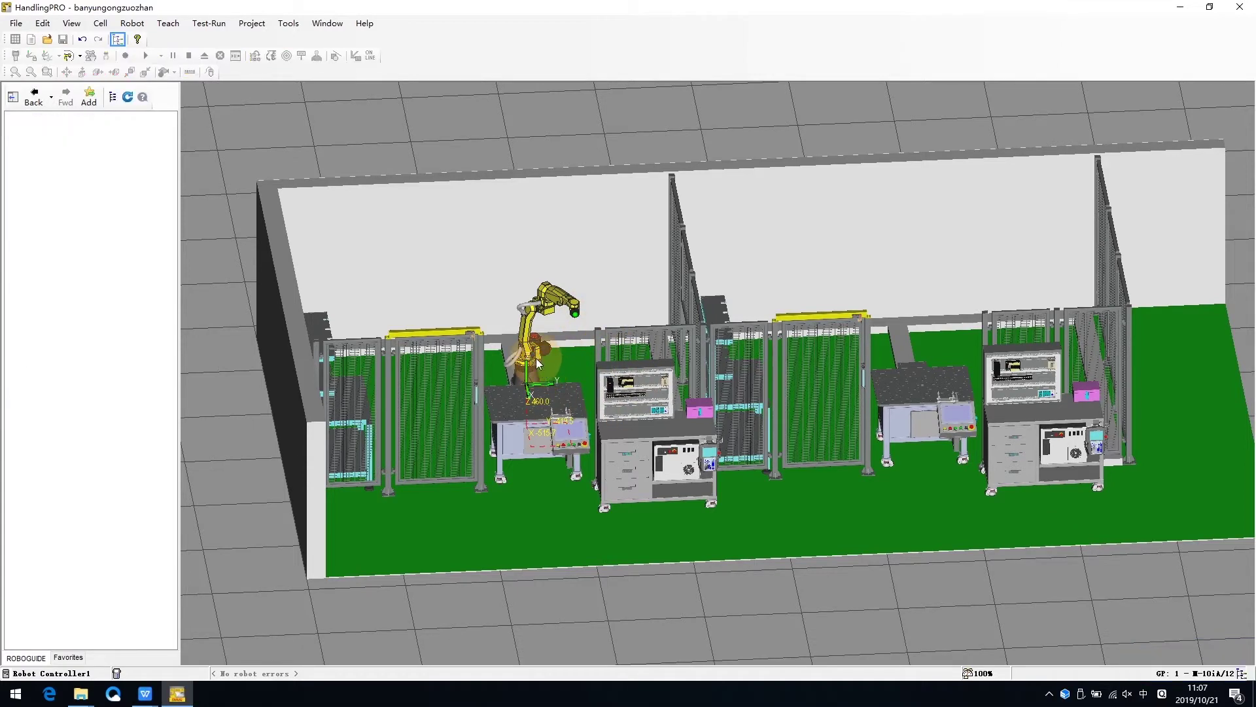
{"action": "left_click_drag", "start_coordinate": [1005, 188], "coordinate": [960, 180]}
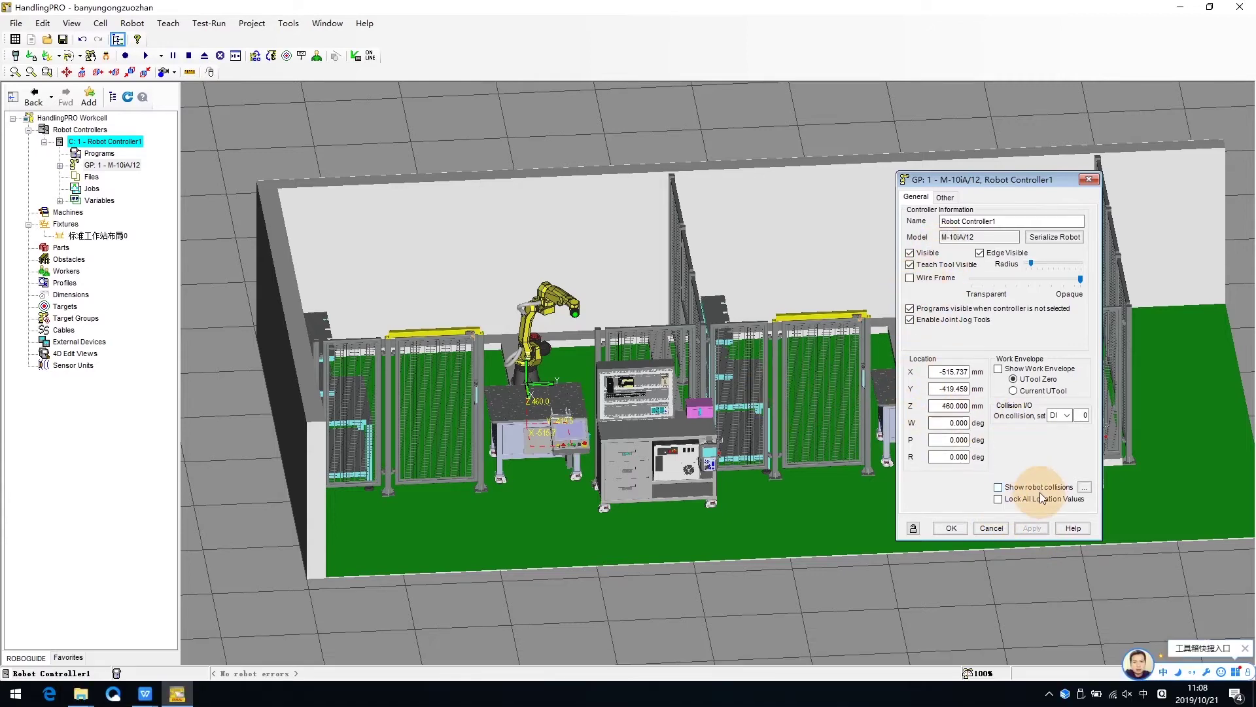
{"action": "left_click", "coordinate": [1003, 500]}
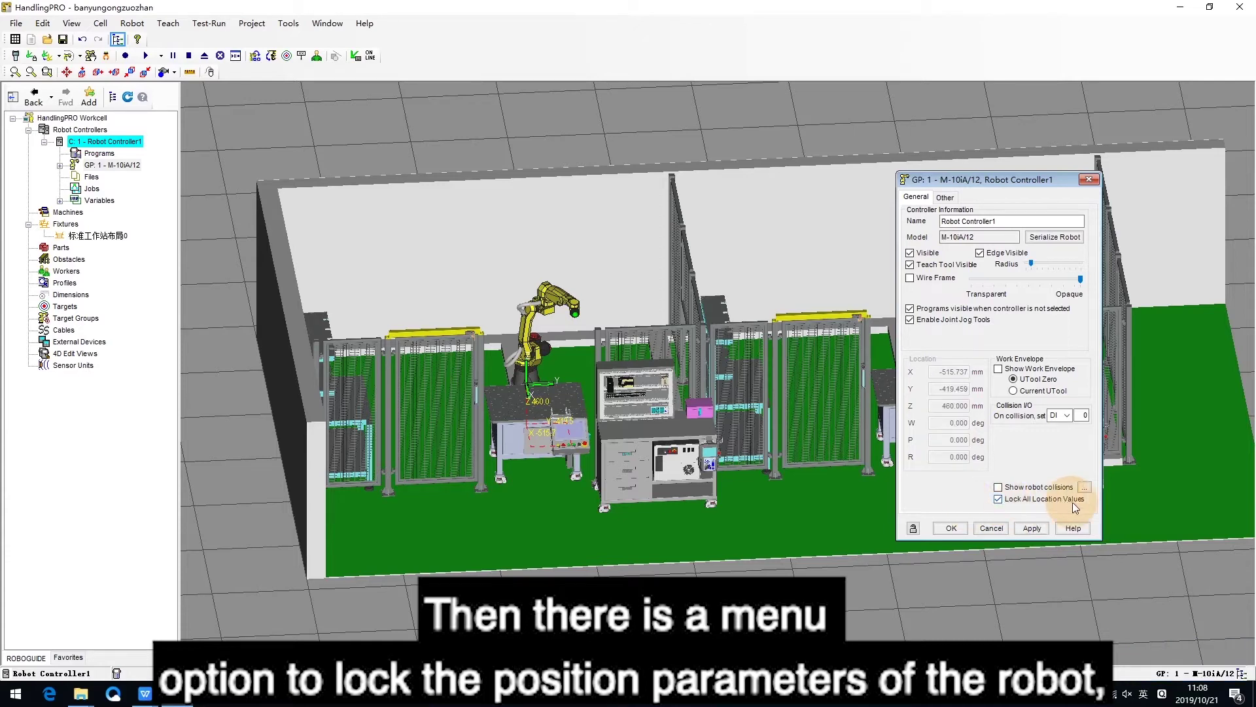
{"action": "left_click", "coordinate": [1031, 528]}
{"action": "left_click", "coordinate": [952, 527]}
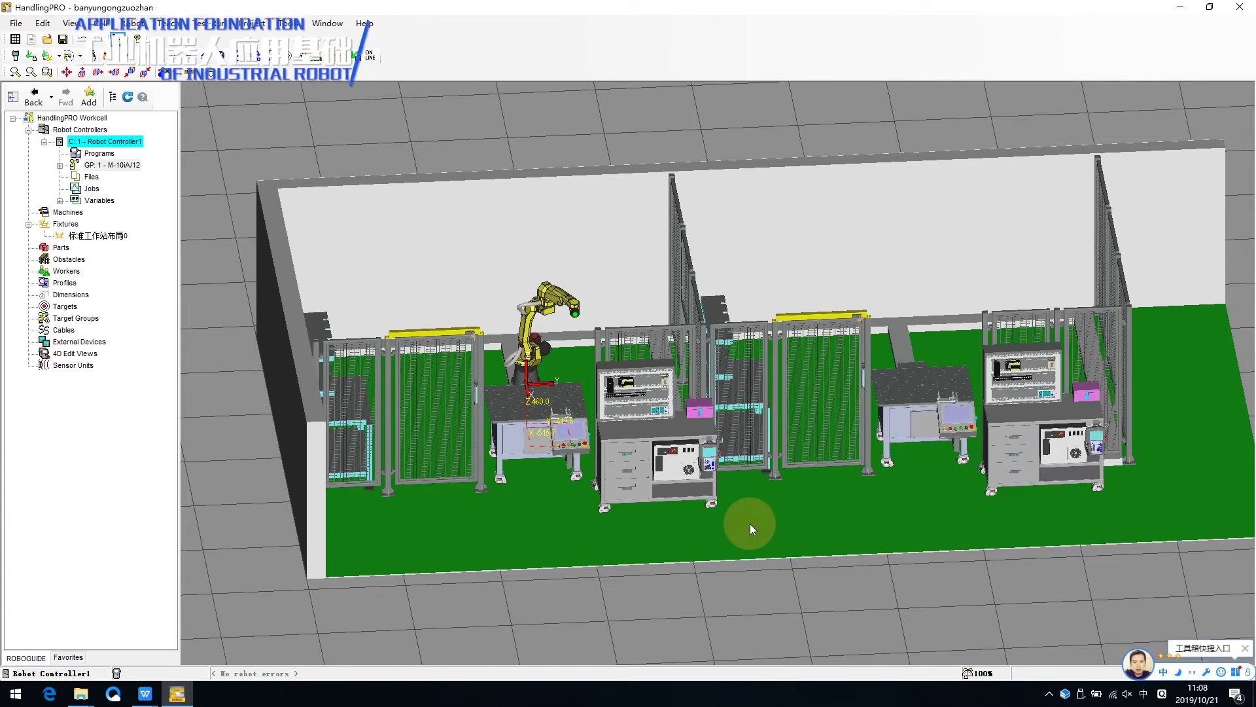
- Check the robot's locked base frame, select the robot arm, and inspect it within the whole workstation layout
{"action": "scroll", "coordinate": [651, 499], "scroll_direction": "up", "scroll_amount": 3}
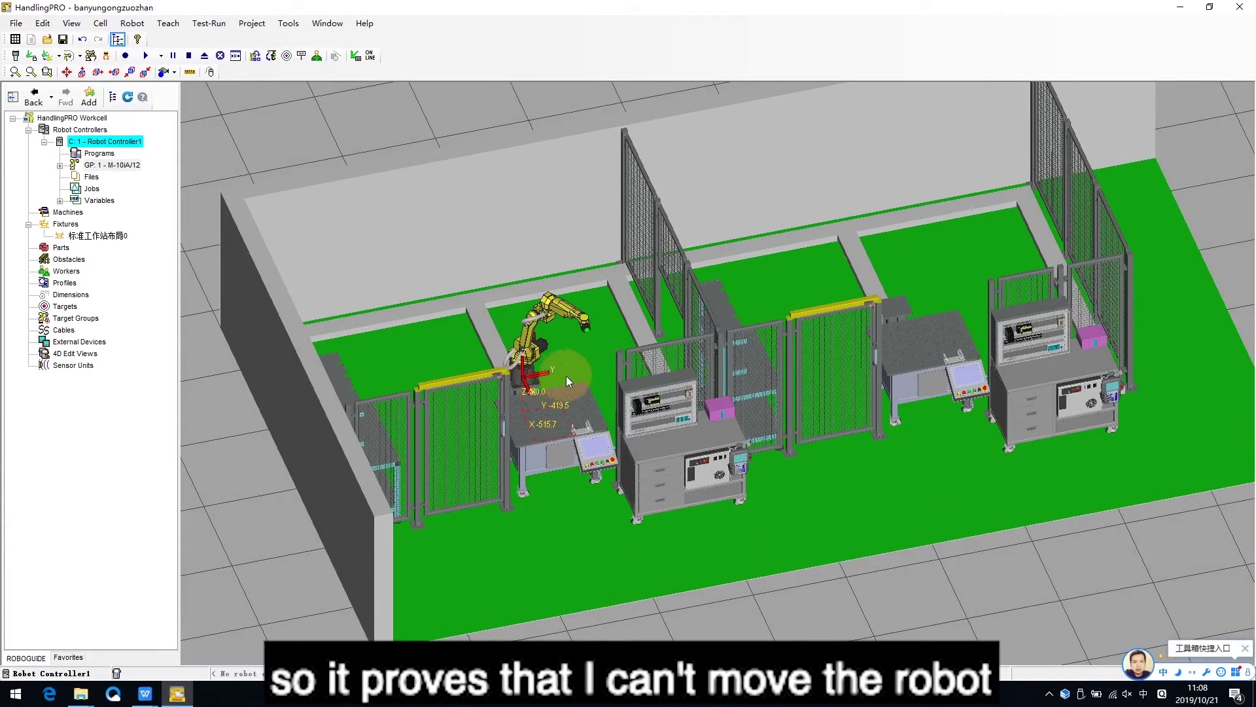
{"action": "left_click", "coordinate": [510, 377]}
{"action": "left_click", "coordinate": [528, 367]}
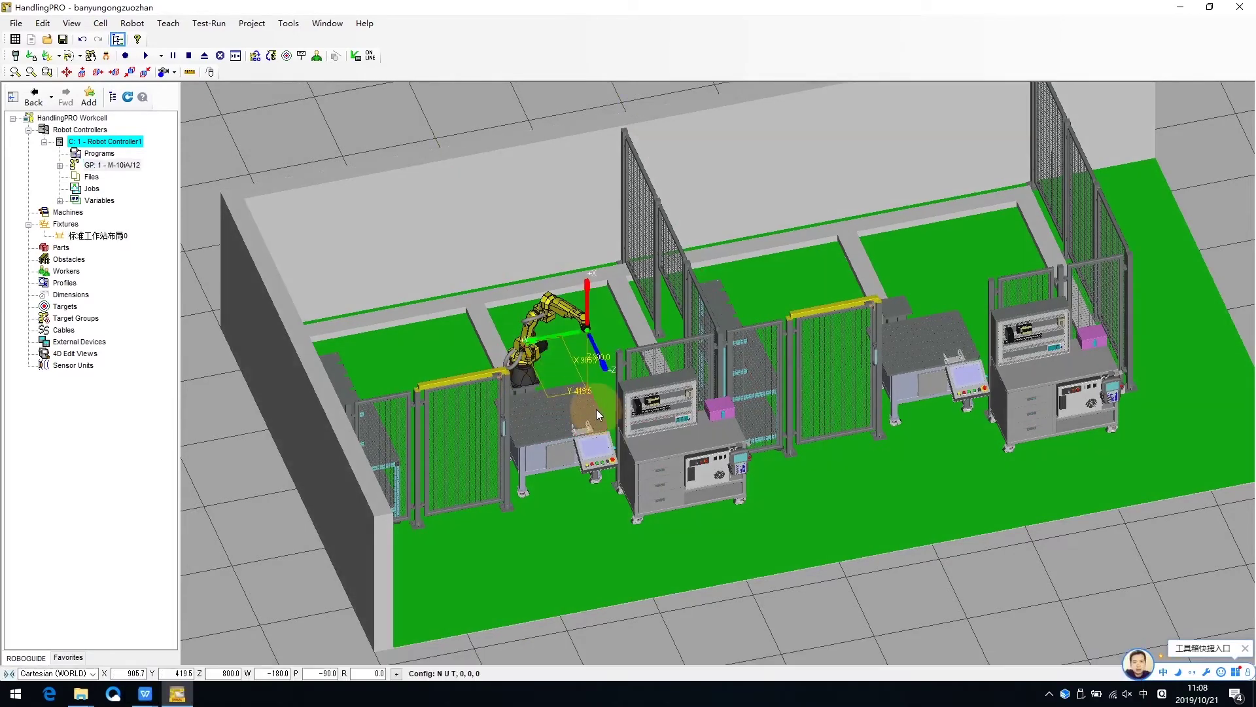
{"action": "right_click_drag", "start_coordinate": [596, 410], "coordinate": [613, 464]}
{"action": "middle_click_drag", "start_coordinate": [613, 465], "coordinate": [850, 579]}
{"action": "scroll", "coordinate": [851, 577], "scroll_direction": "down", "scroll_amount": 3}
{"action": "right_click_drag", "start_coordinate": [855, 575], "coordinate": [785, 546]}
{"action": "middle_click_drag", "start_coordinate": [786, 546], "coordinate": [800, 496]}
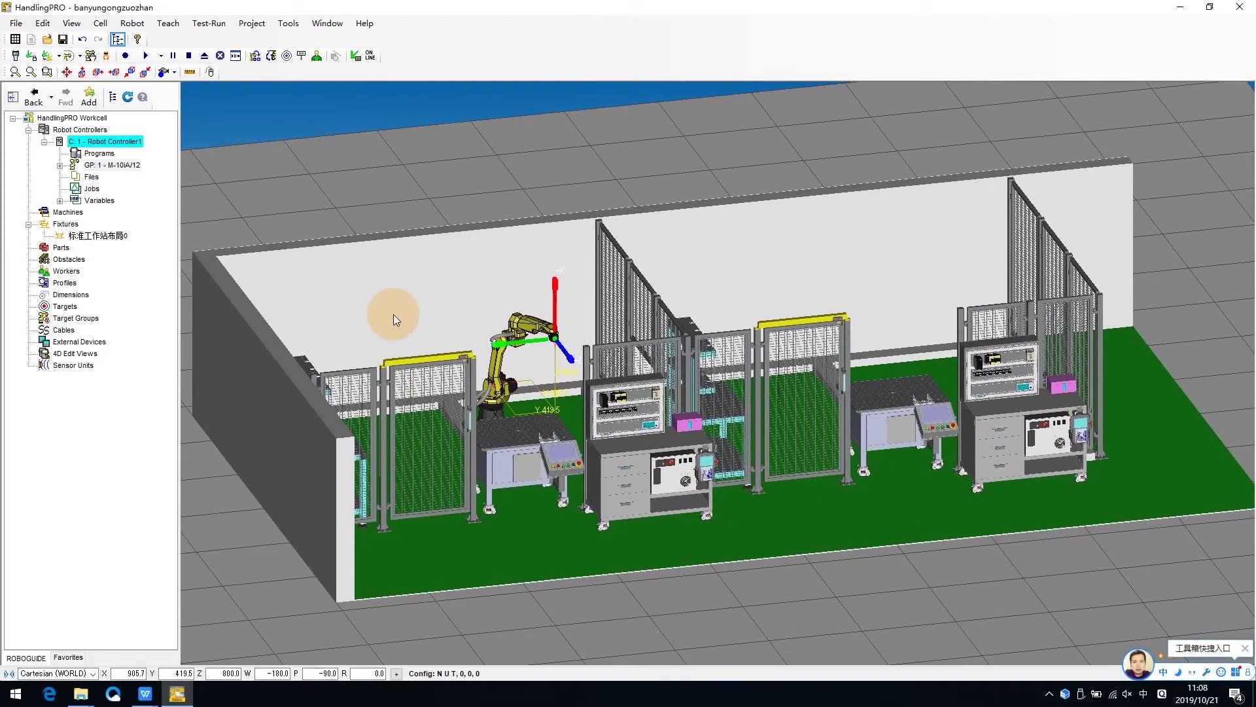
- Open the virtual teach pendant and display the position registers (位置寄存器) in its data screen
{"action": "left_click", "coordinate": [16, 57]}
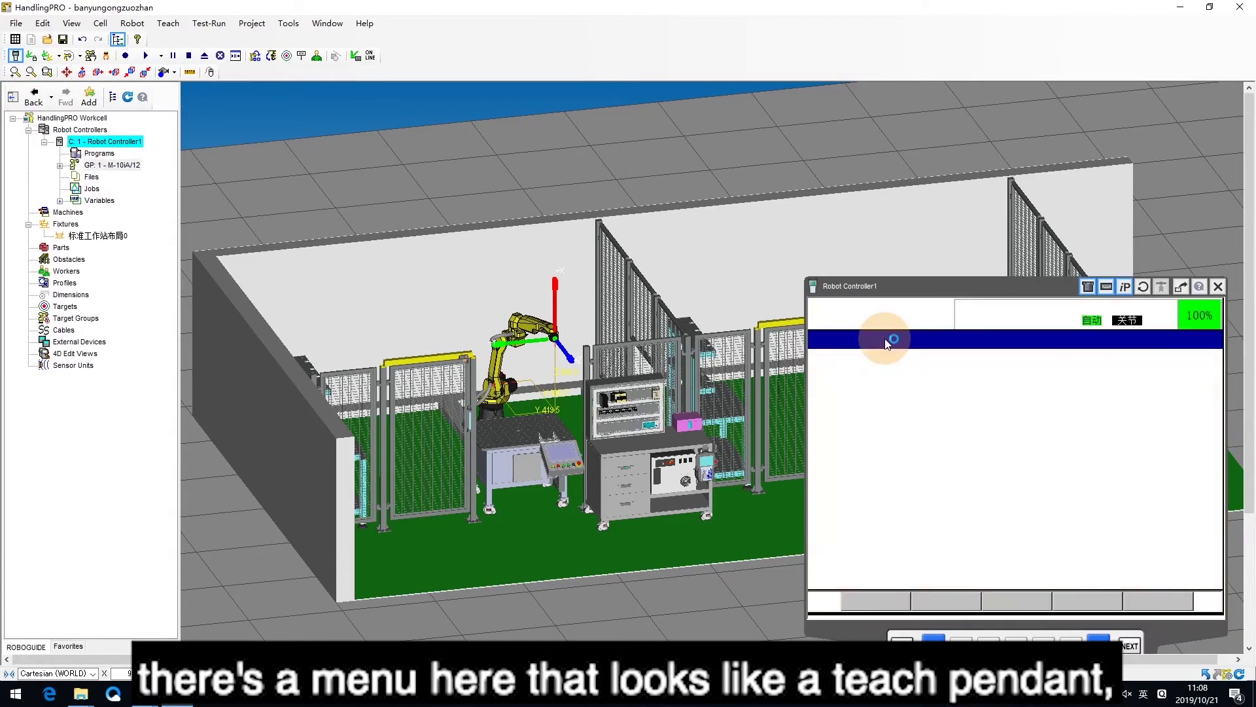
{"action": "left_click_drag", "start_coordinate": [945, 285], "coordinate": [926, 124]}
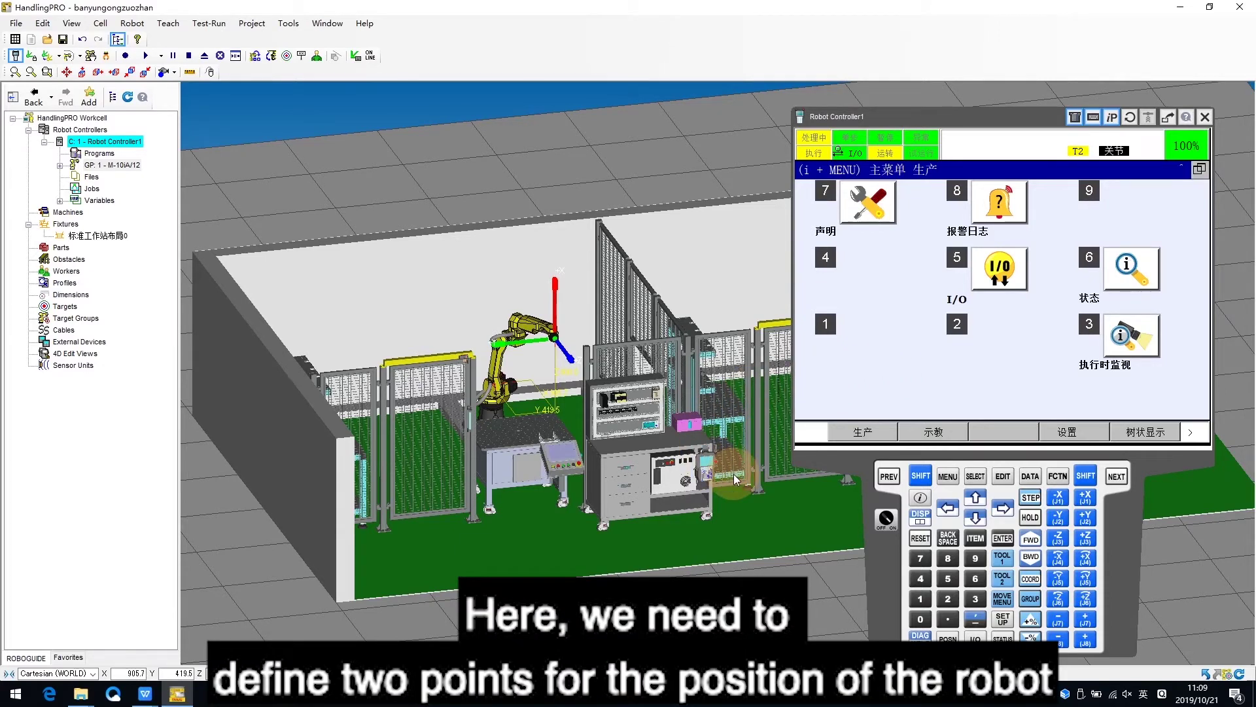
{"action": "left_click", "coordinate": [1030, 477]}
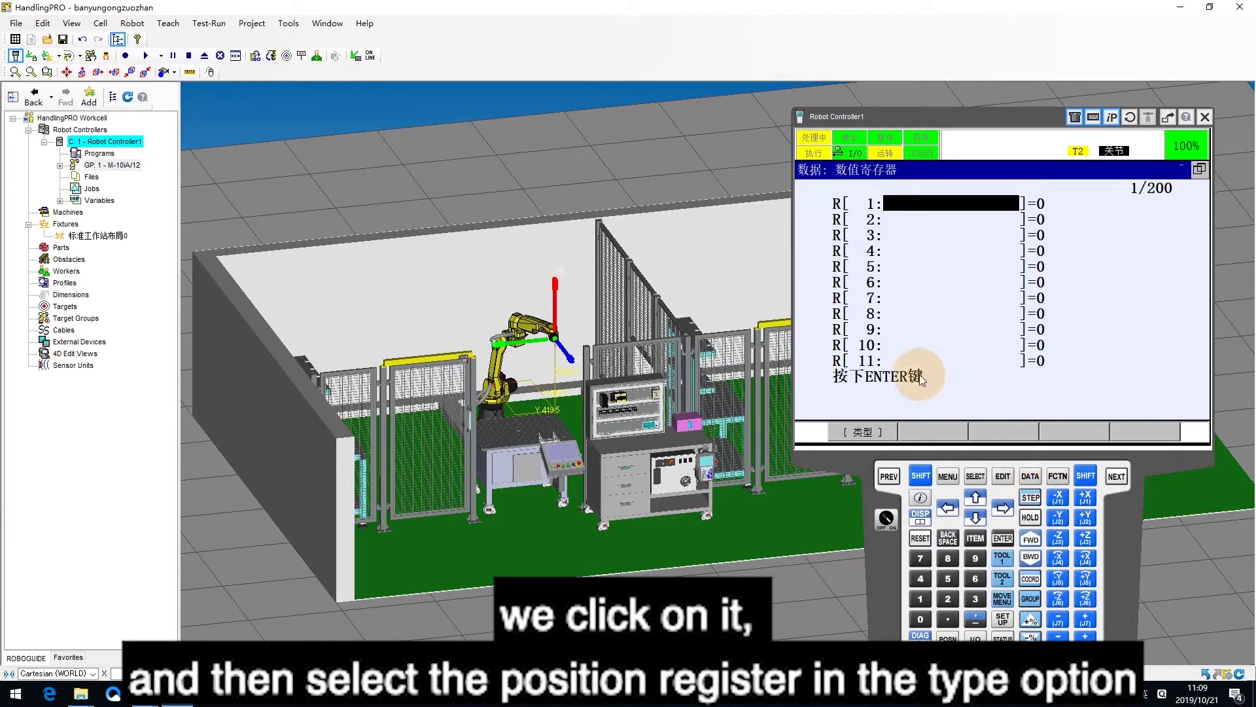
{"action": "left_click", "coordinate": [873, 434]}
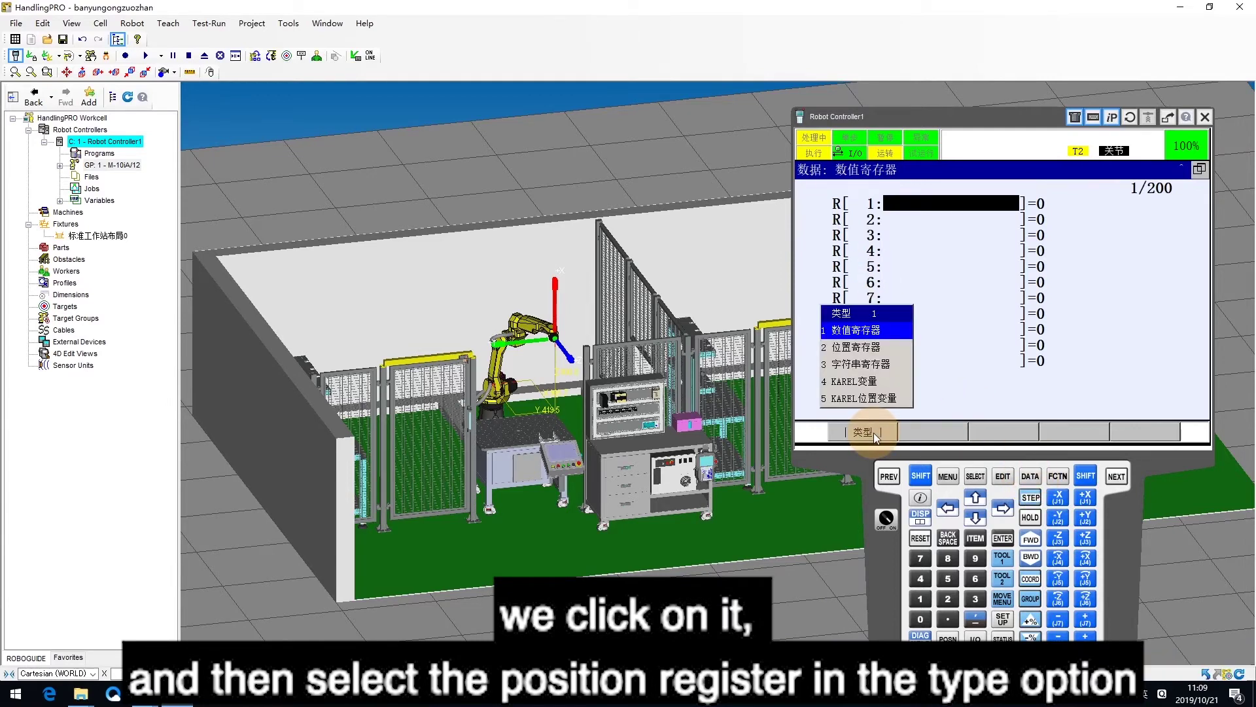
{"action": "left_click", "coordinate": [864, 353]}
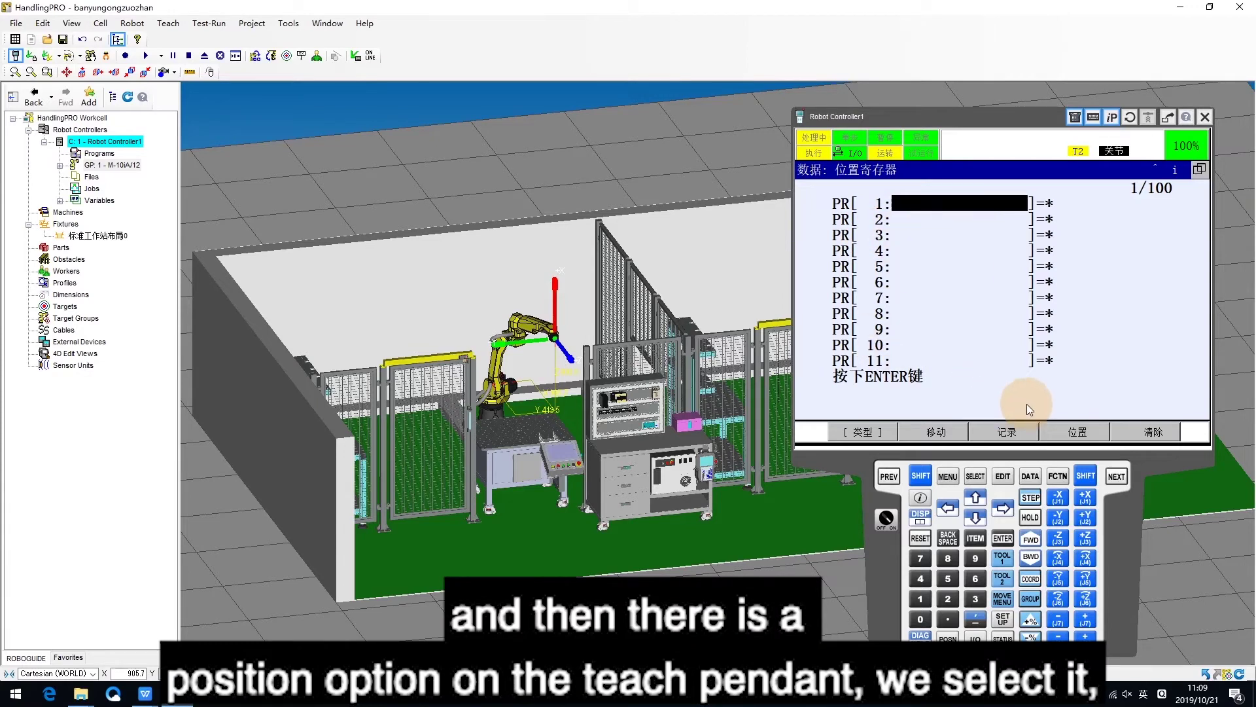
- Open the position details of PR[1] and switch its form to joint (关节), continuing past the coordinate conversion notice
{"action": "left_click", "coordinate": [1079, 433]}
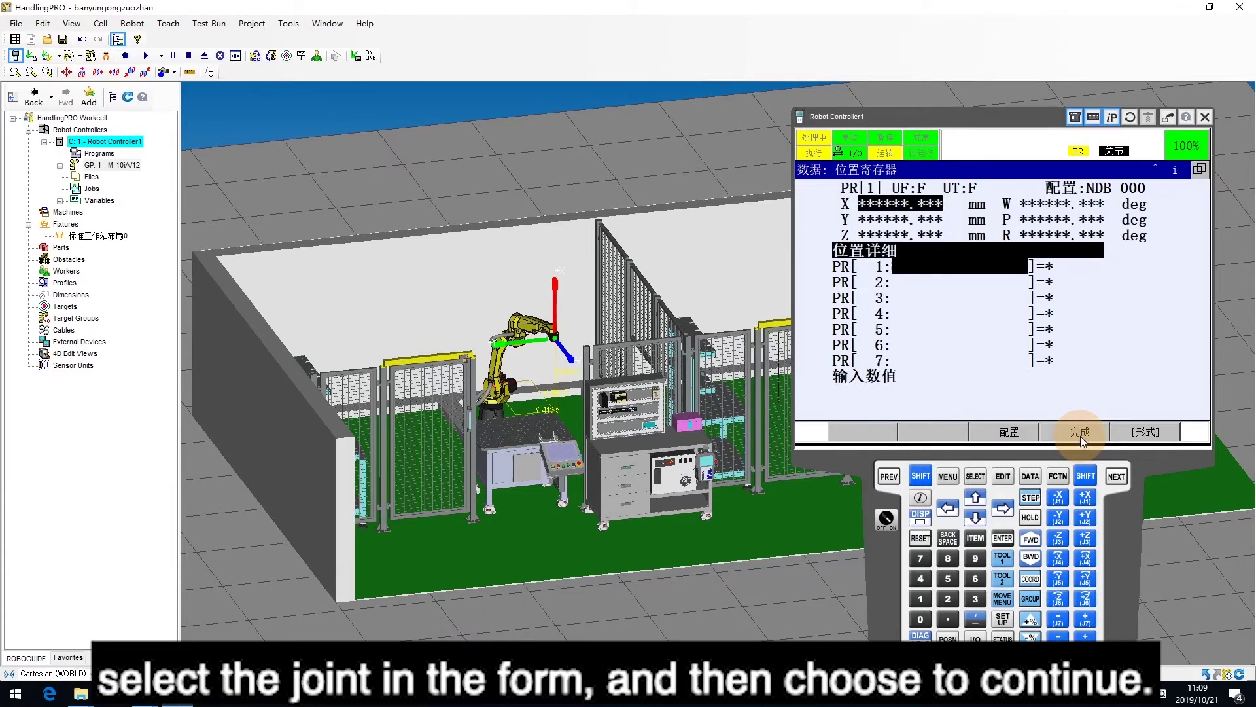
{"action": "left_click", "coordinate": [1147, 433]}
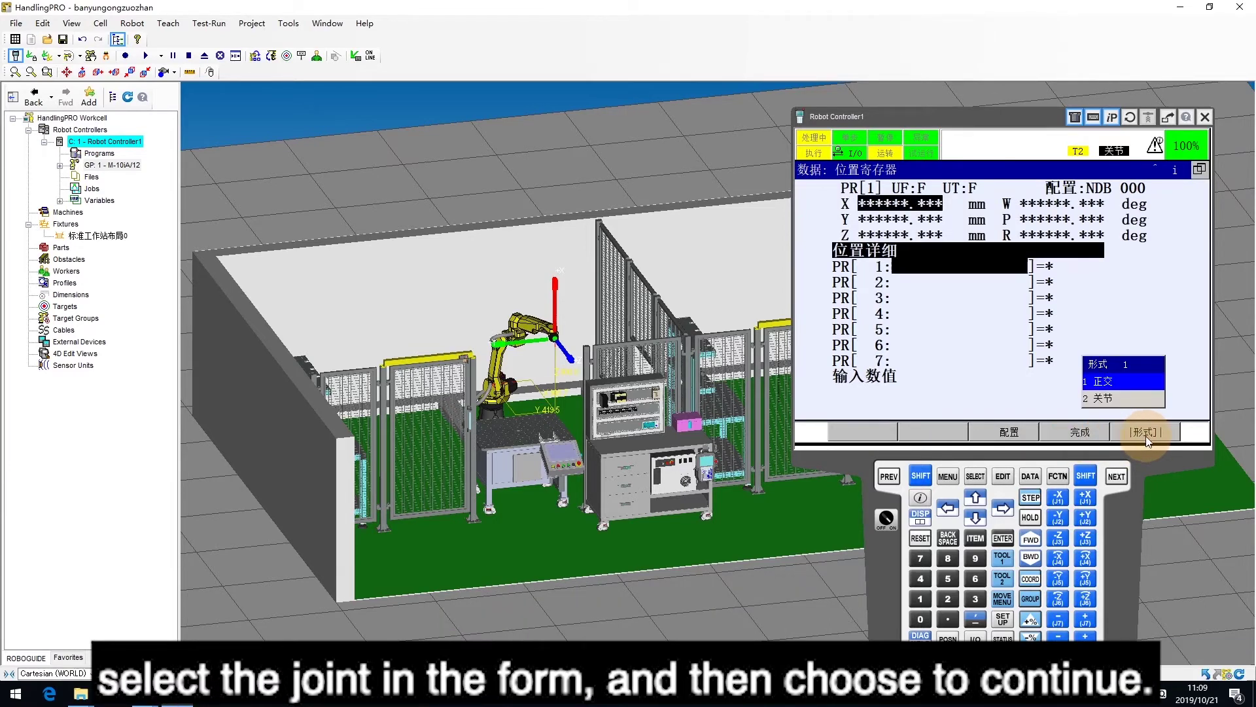
{"action": "left_click", "coordinate": [1102, 401]}
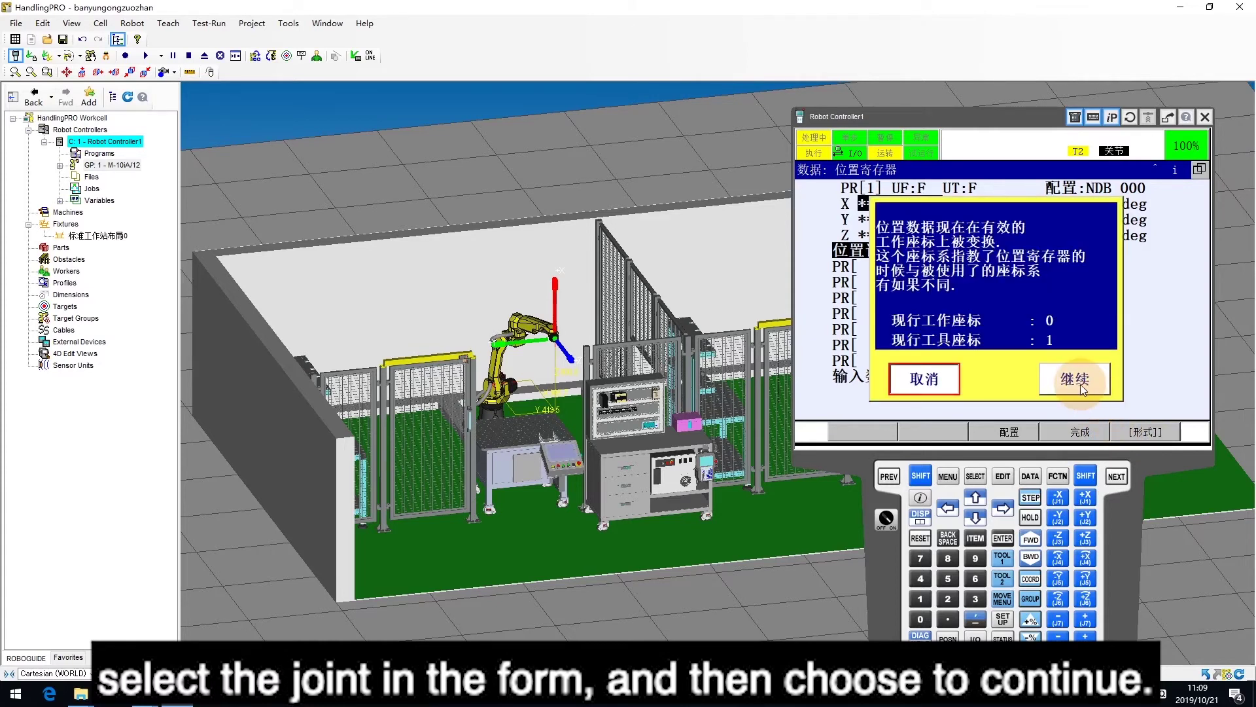
{"action": "left_click", "coordinate": [1081, 383]}
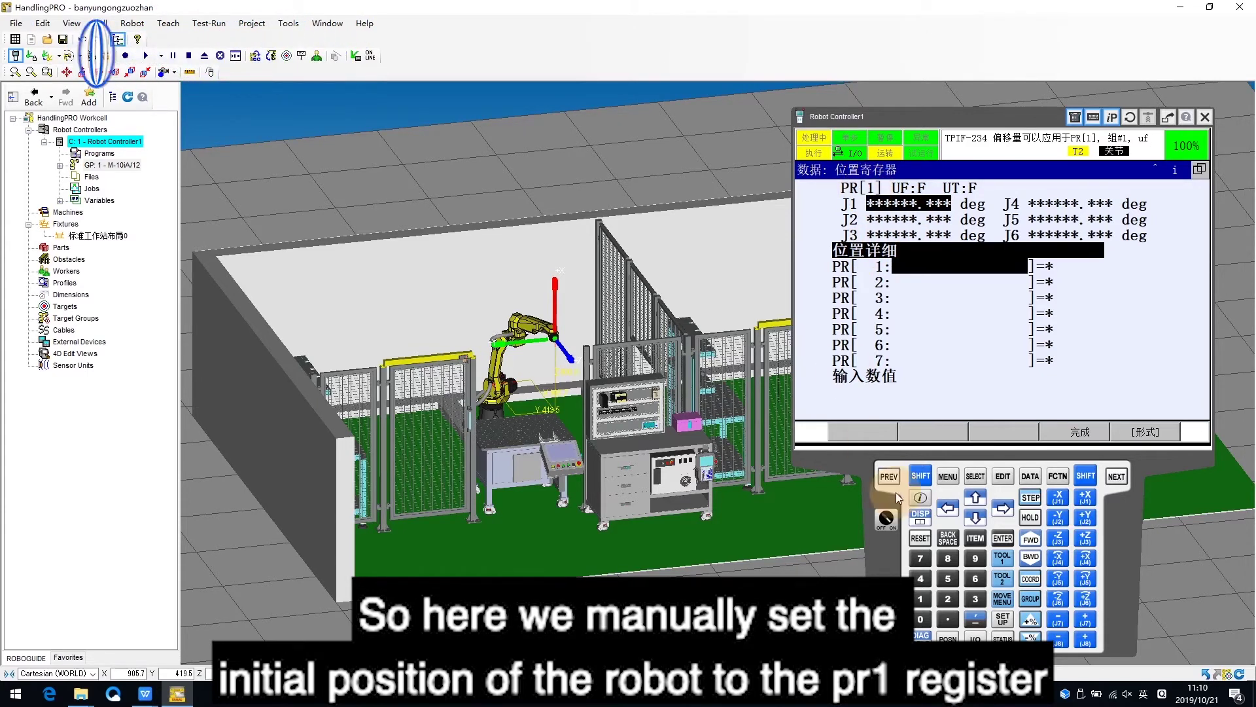
- Set joints J1, J2, J3 and J4 of position register PR[1] to 0 deg each
{"action": "left_click", "coordinate": [922, 619]}
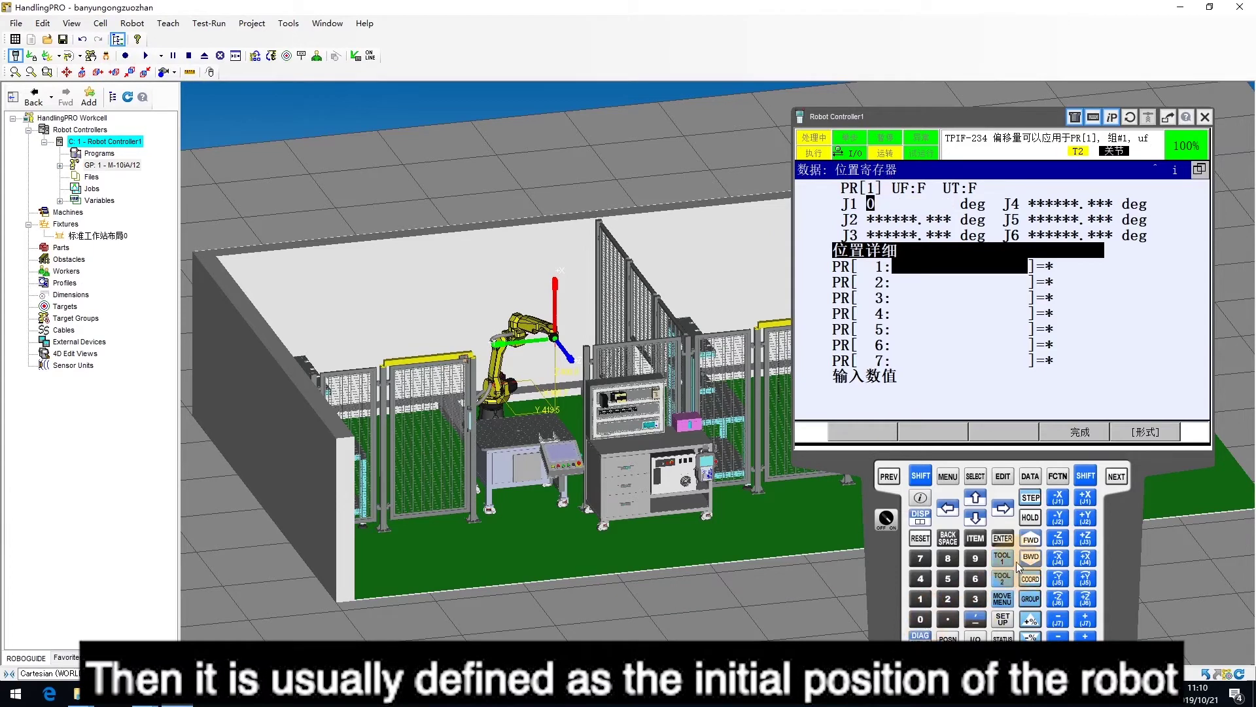
{"action": "left_click", "coordinate": [1003, 538]}
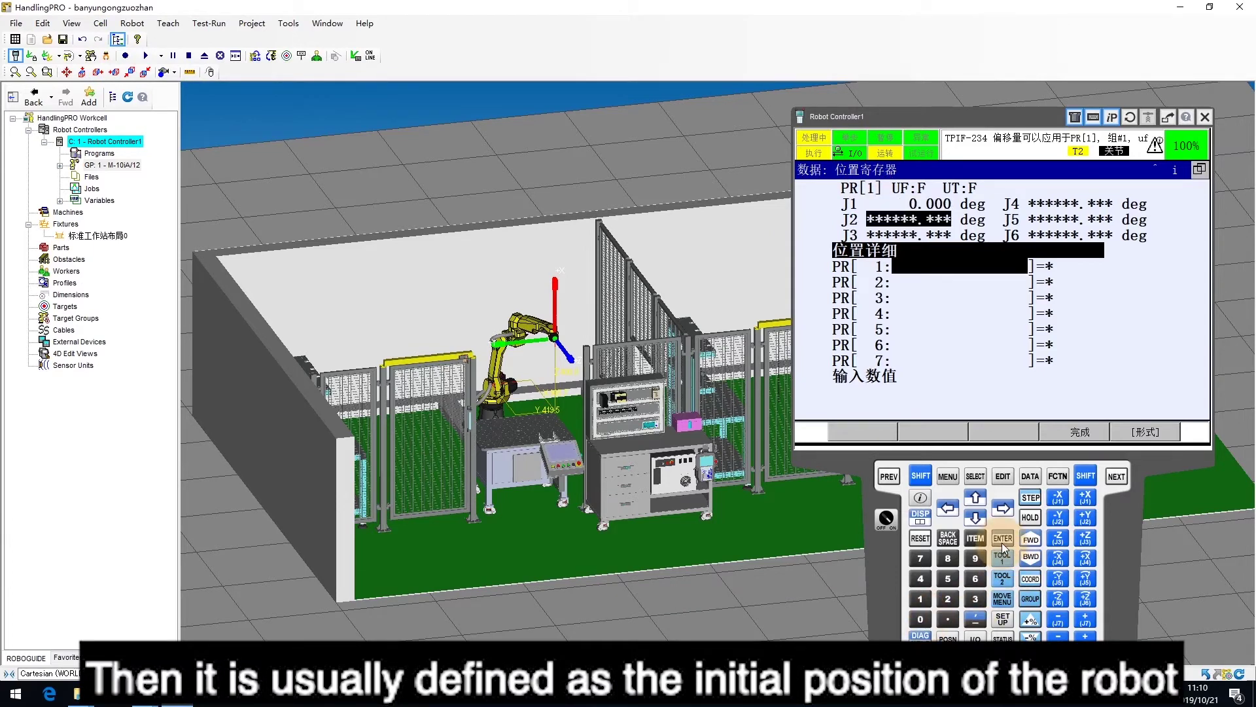
{"action": "left_click", "coordinate": [927, 617]}
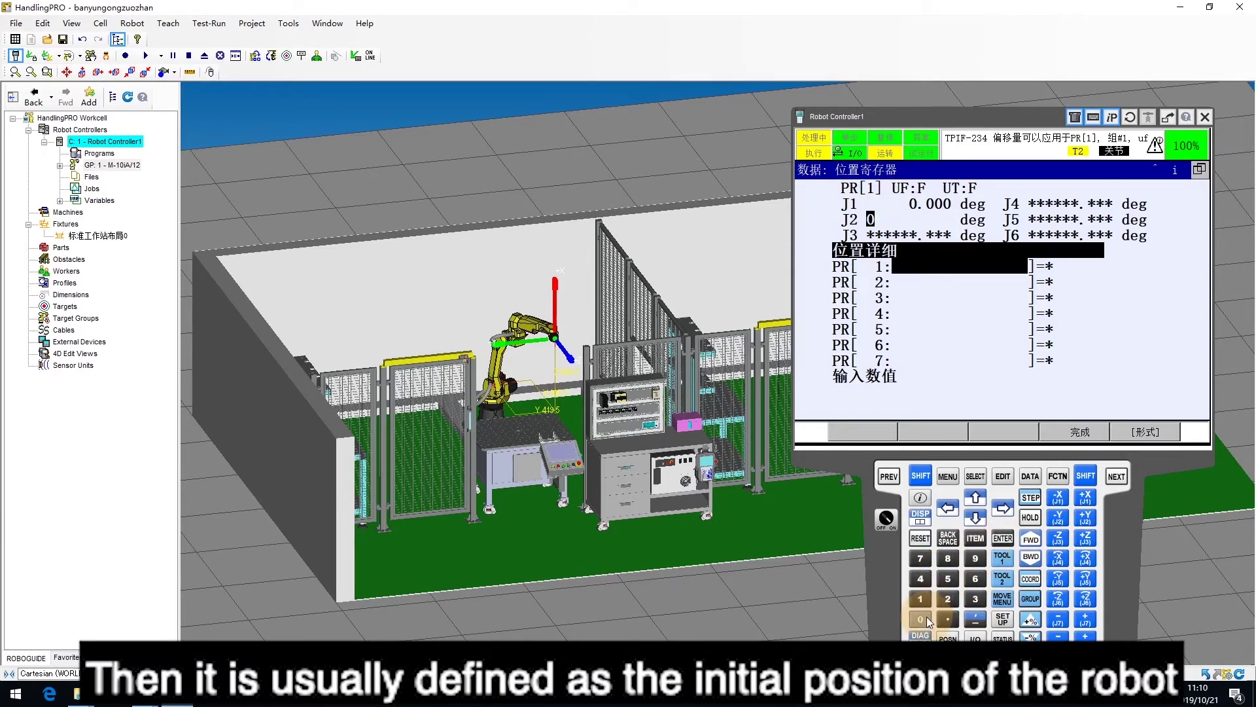
{"action": "left_click", "coordinate": [1007, 543]}
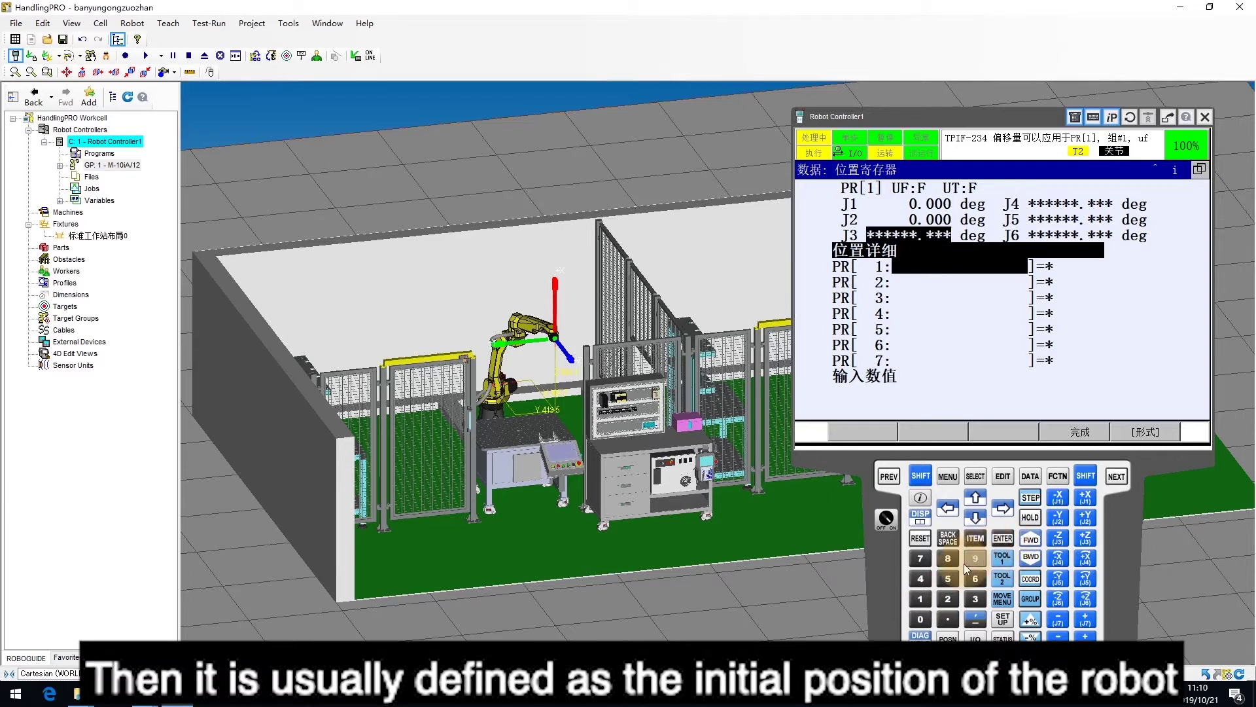
{"action": "left_click", "coordinate": [922, 621]}
{"action": "left_click", "coordinate": [1008, 542]}
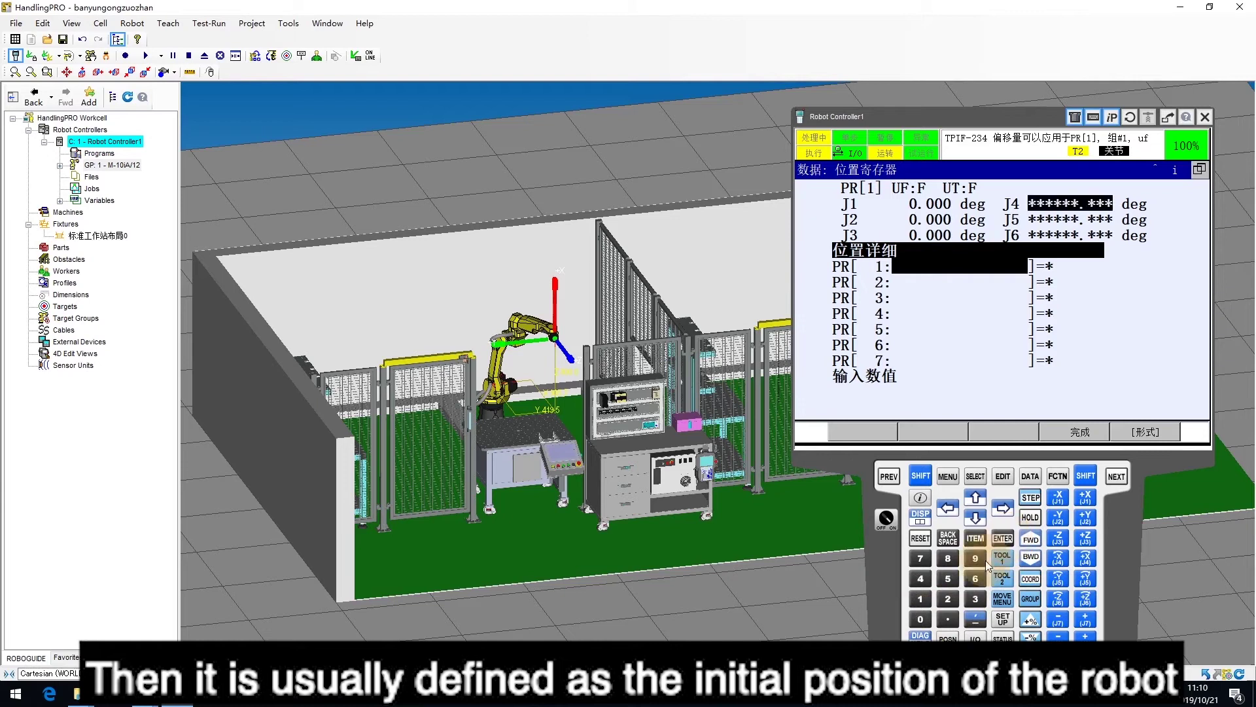
{"action": "left_click", "coordinate": [923, 619]}
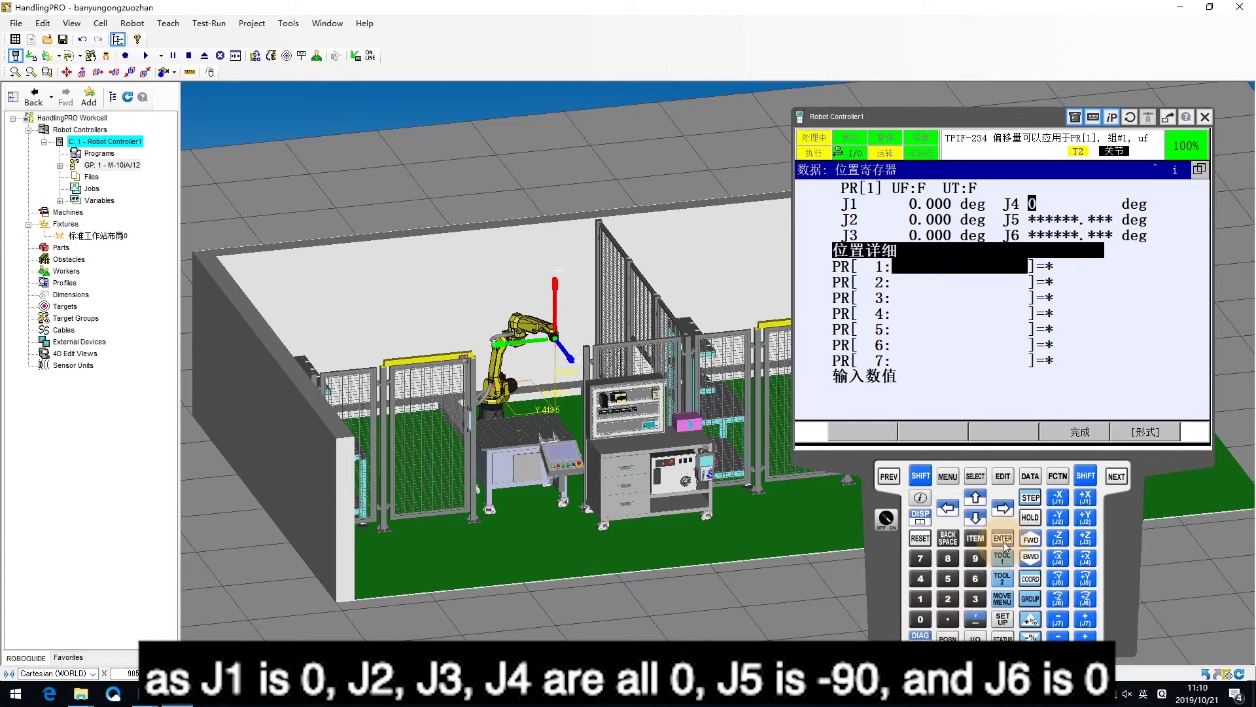
{"action": "left_click", "coordinate": [1003, 538]}
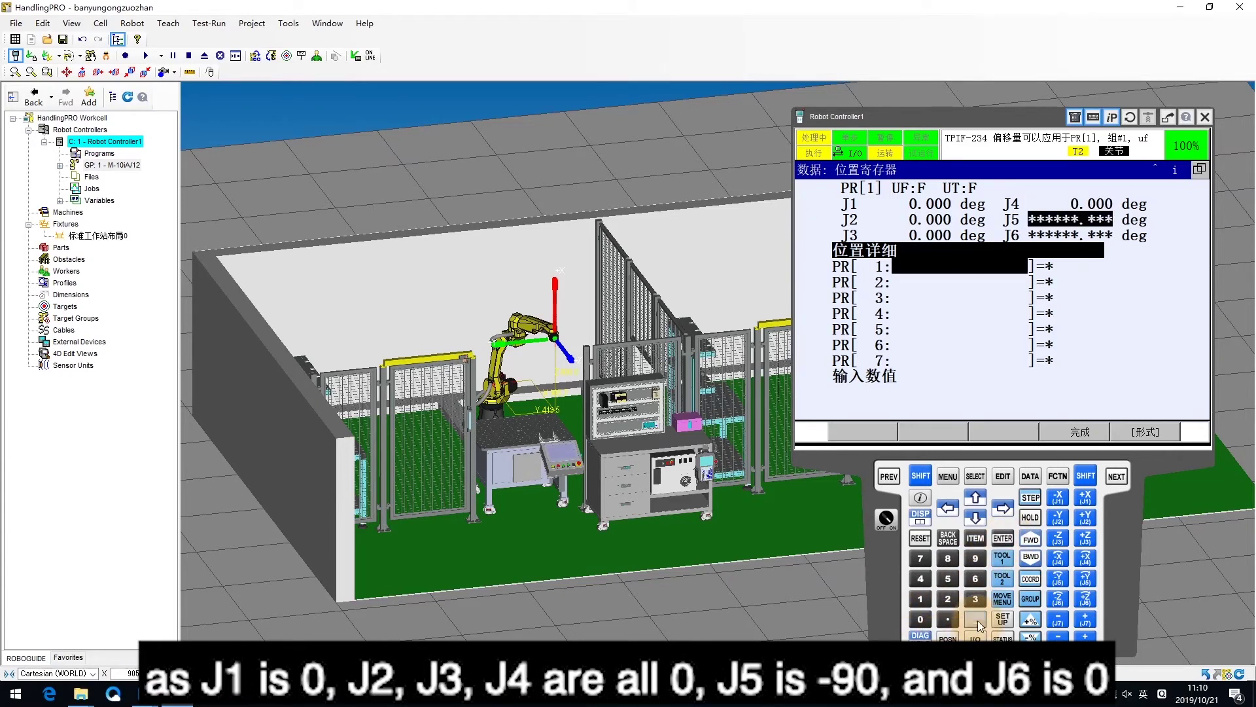
- Set J5 to -90 deg and J6 to 0 deg in PR[1], and finish the position entry (完成)
{"action": "left_click", "coordinate": [975, 619]}
{"action": "left_click", "coordinate": [975, 559]}
{"action": "left_click", "coordinate": [922, 619]}
{"action": "left_click", "coordinate": [1003, 538]}
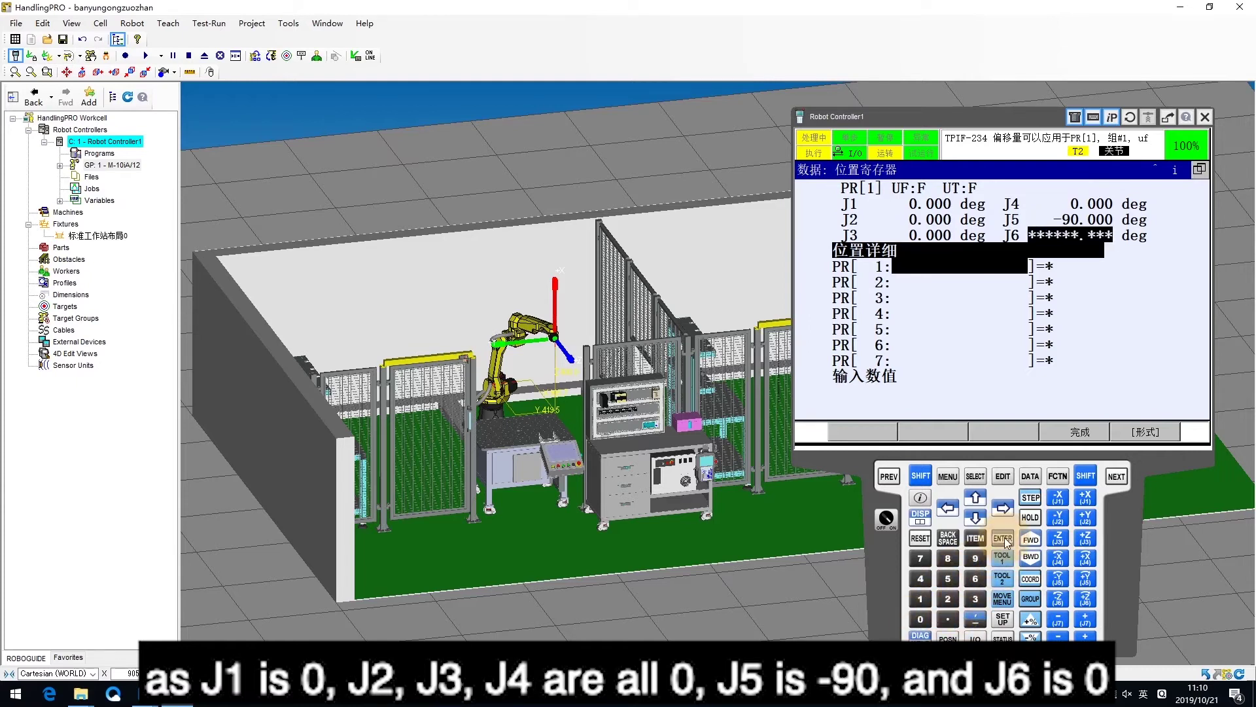
{"action": "left_click", "coordinate": [922, 619]}
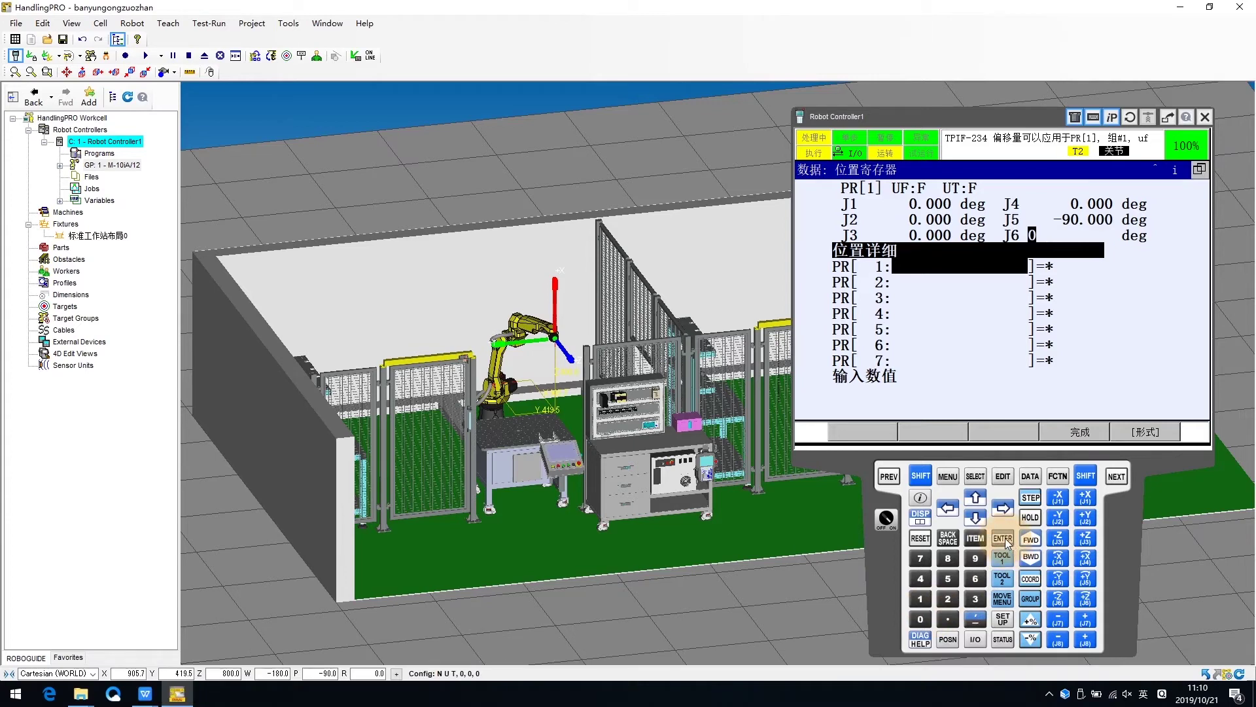
{"action": "left_click", "coordinate": [1006, 538]}
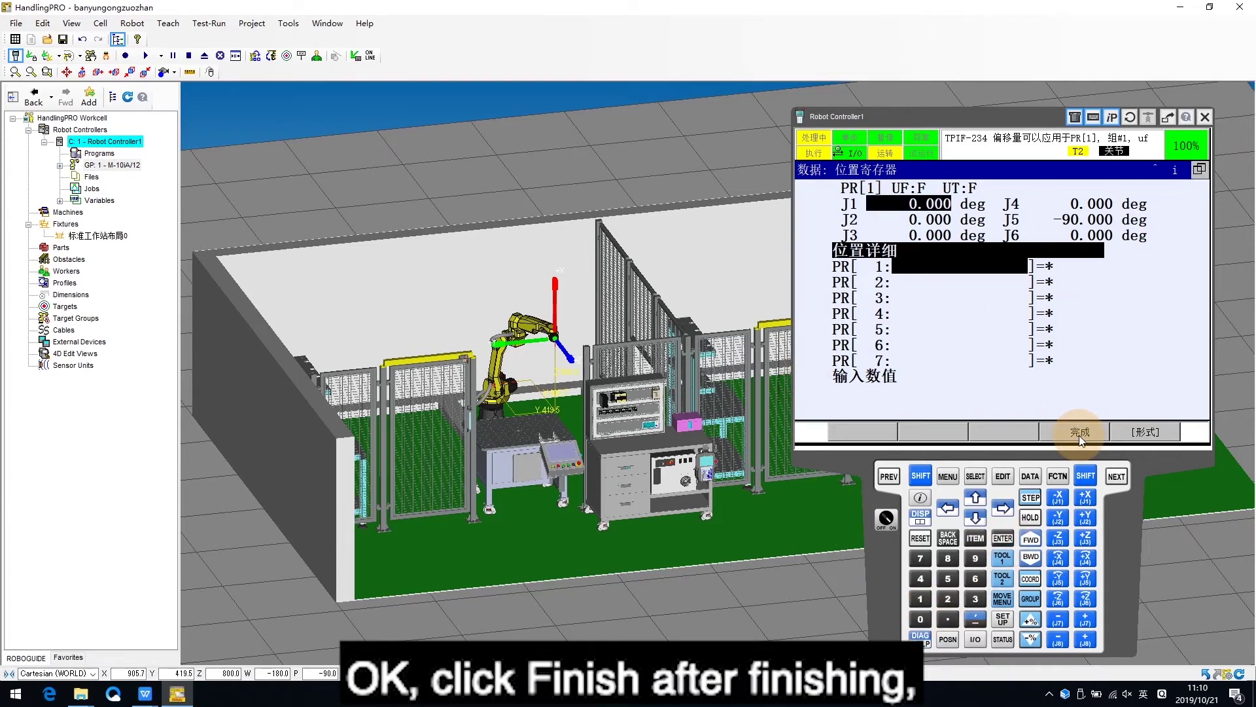
{"action": "left_click", "coordinate": [1080, 437]}
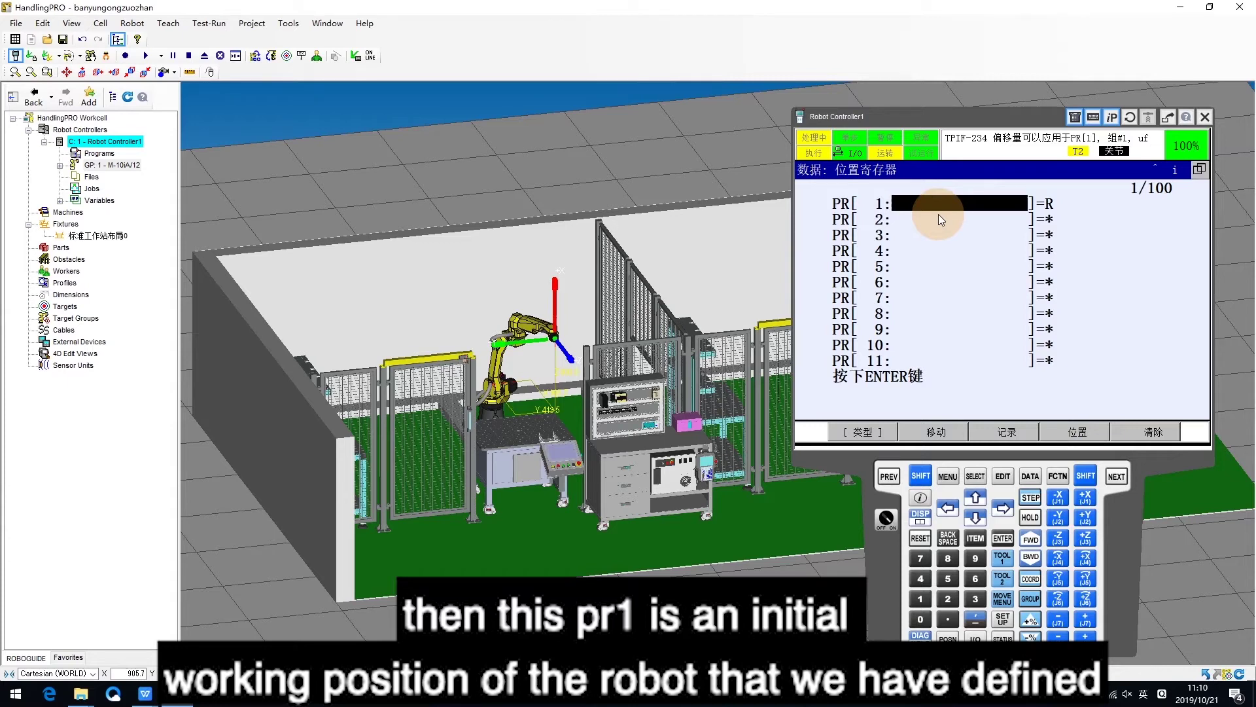
{"action": "left_click", "coordinate": [901, 222]}
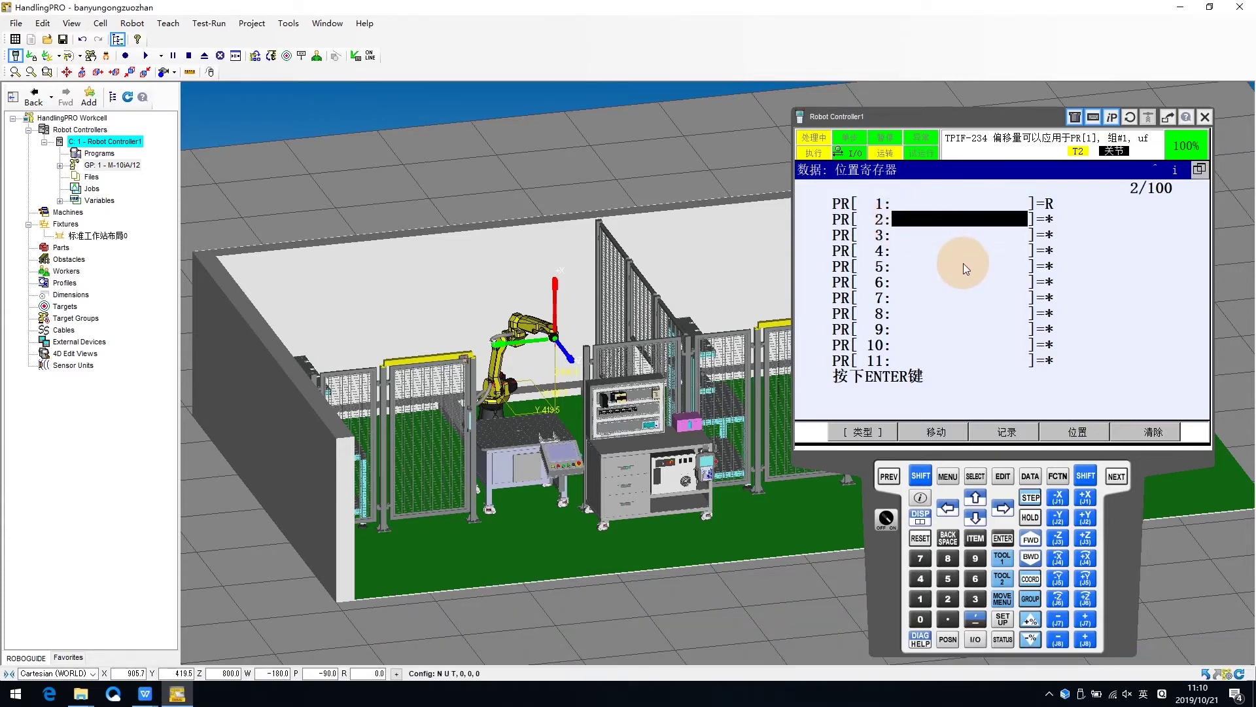